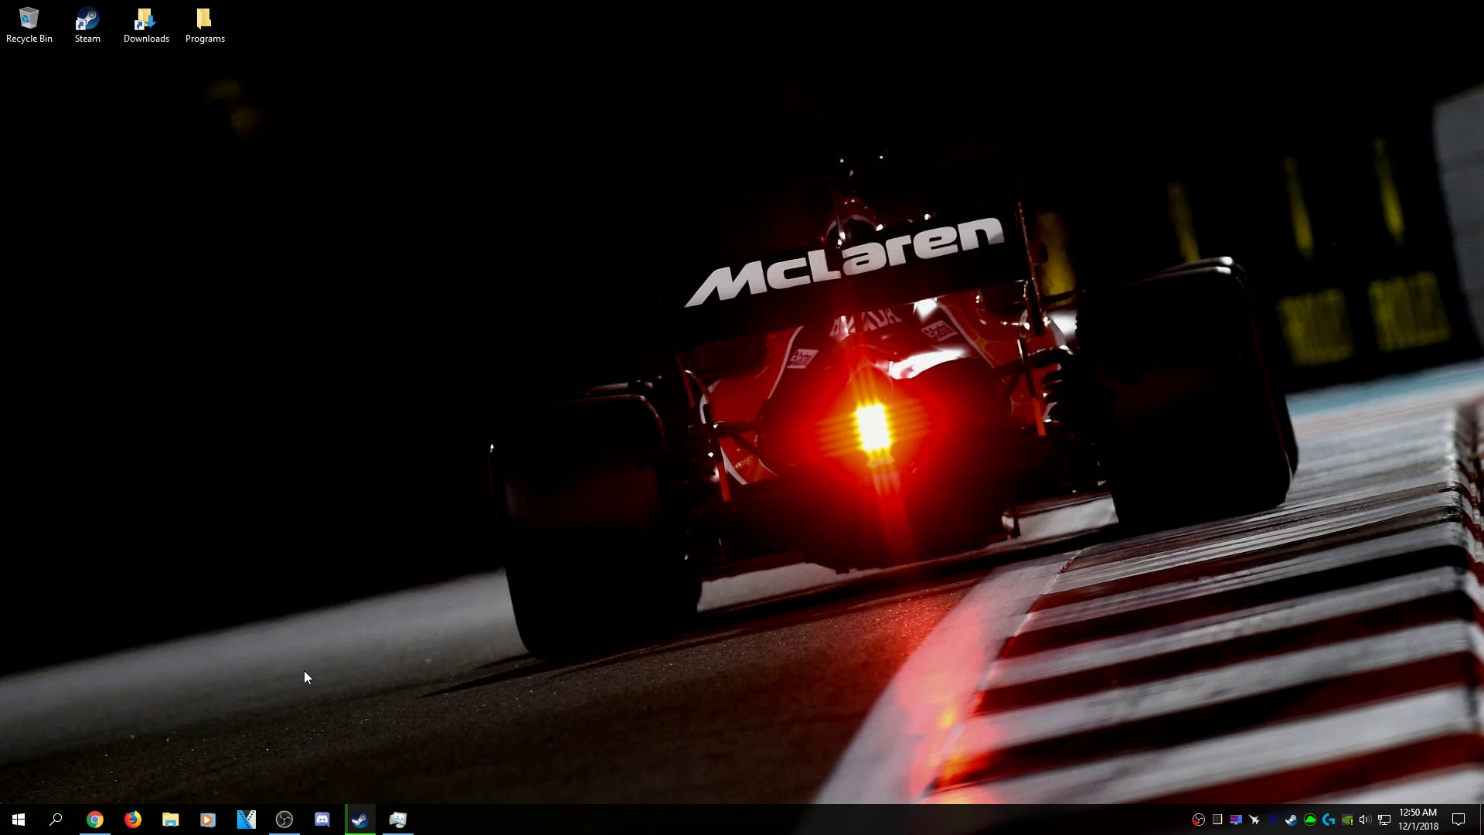
# - Switch to Chrome and browse the uploaded videos of the MN Demos and csgo-demos YouTube channels
pyautogui.click(95, 819)
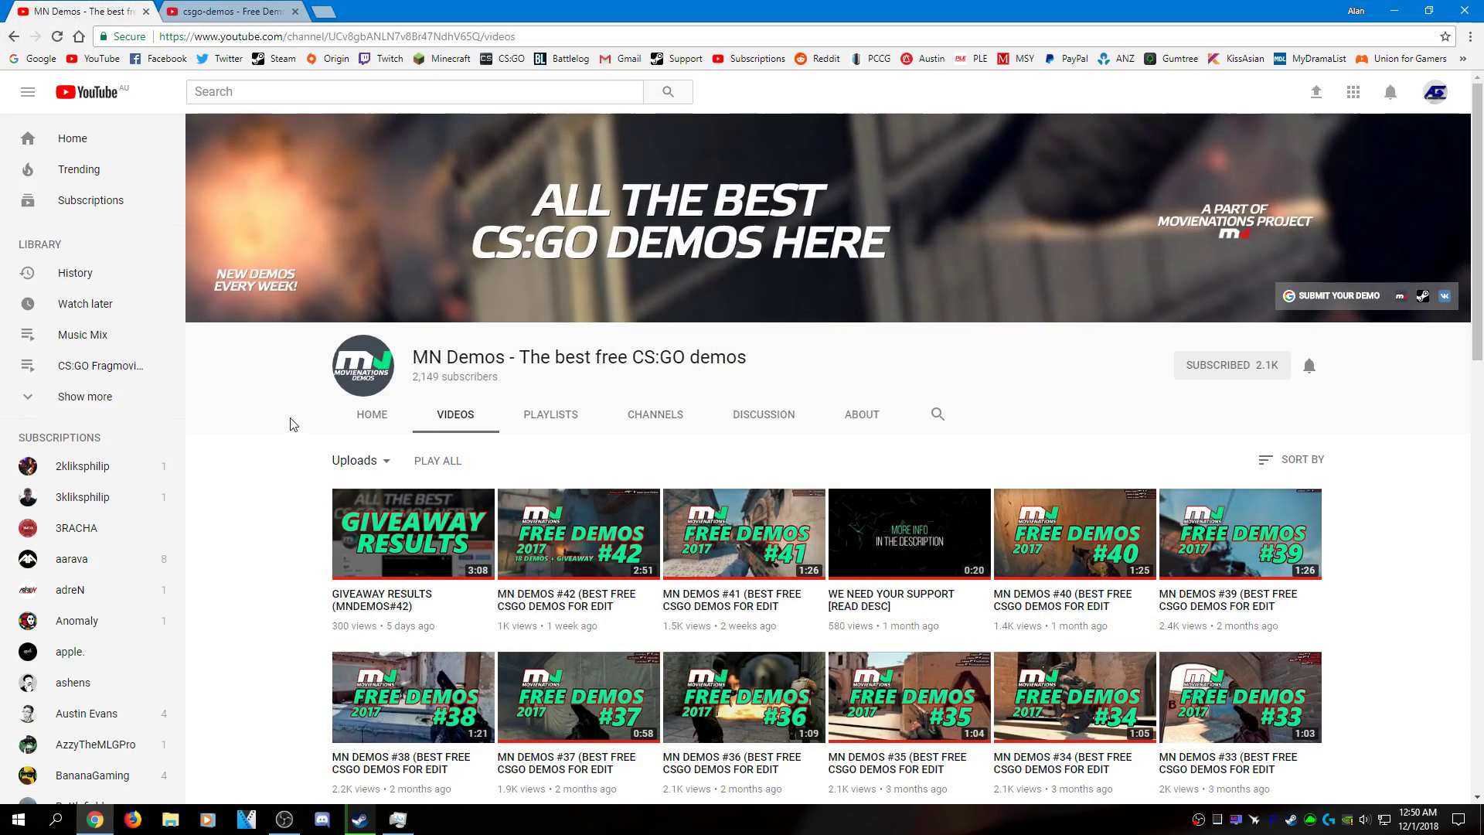
pyautogui.scroll(-4, 285, 391)
pyautogui.scroll(4, 473, 357)
pyautogui.click(254, 17)
pyautogui.scroll(-5, 1255, 423)
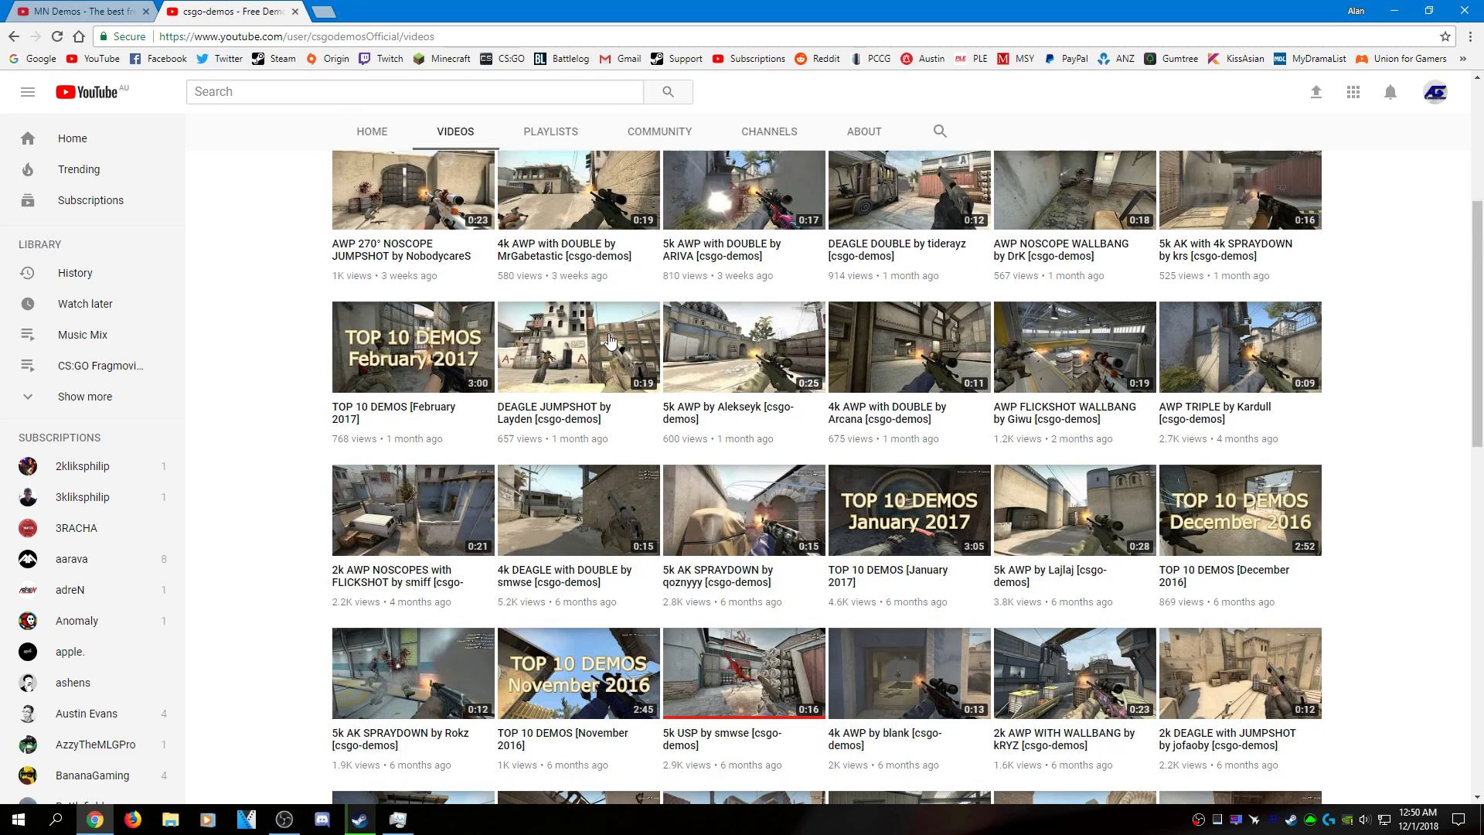
pyautogui.scroll(5, 1165, 262)
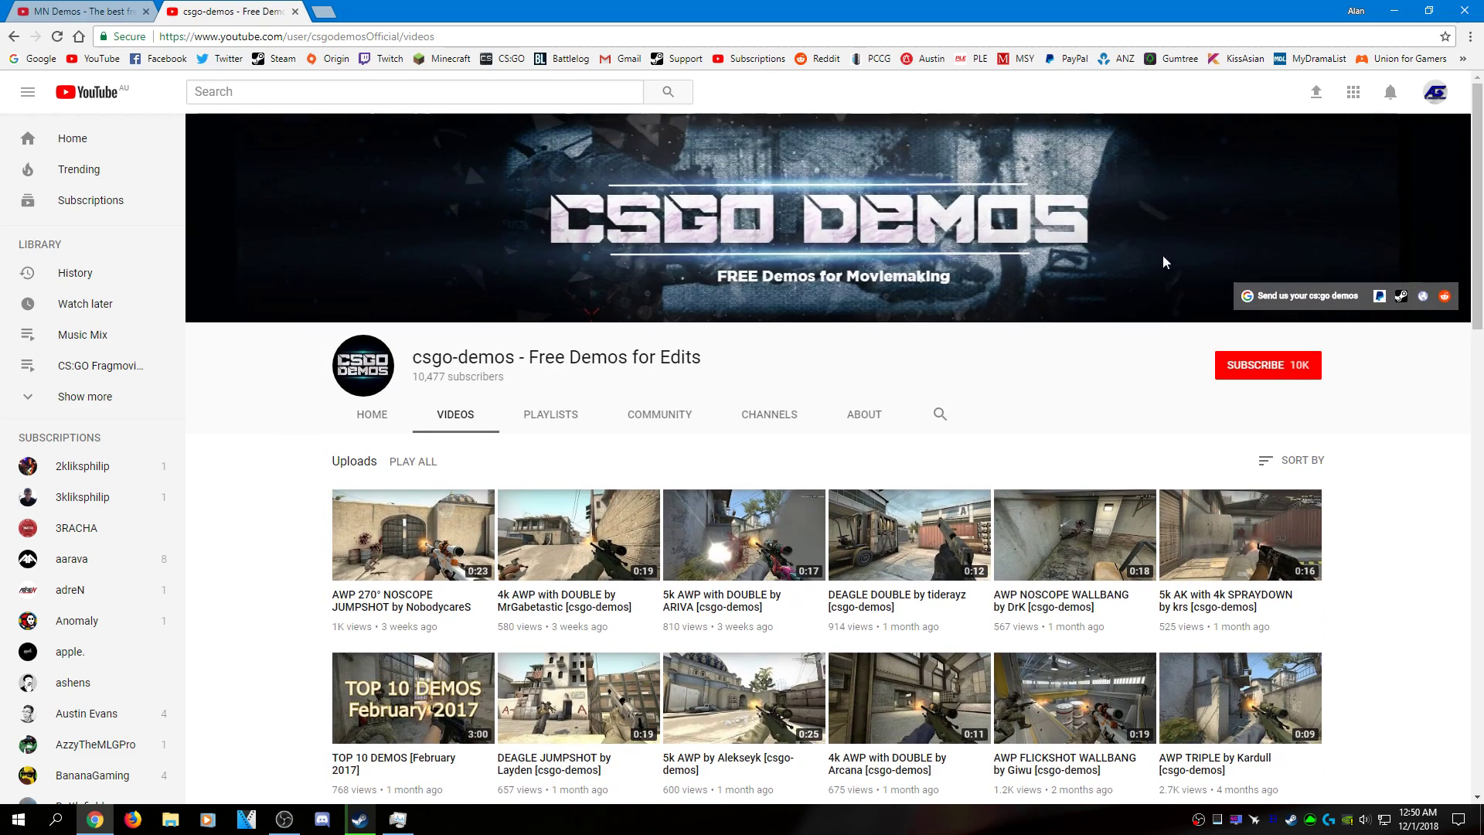
pyautogui.click(114, 9)
pyautogui.scroll(-5, 1403, 461)
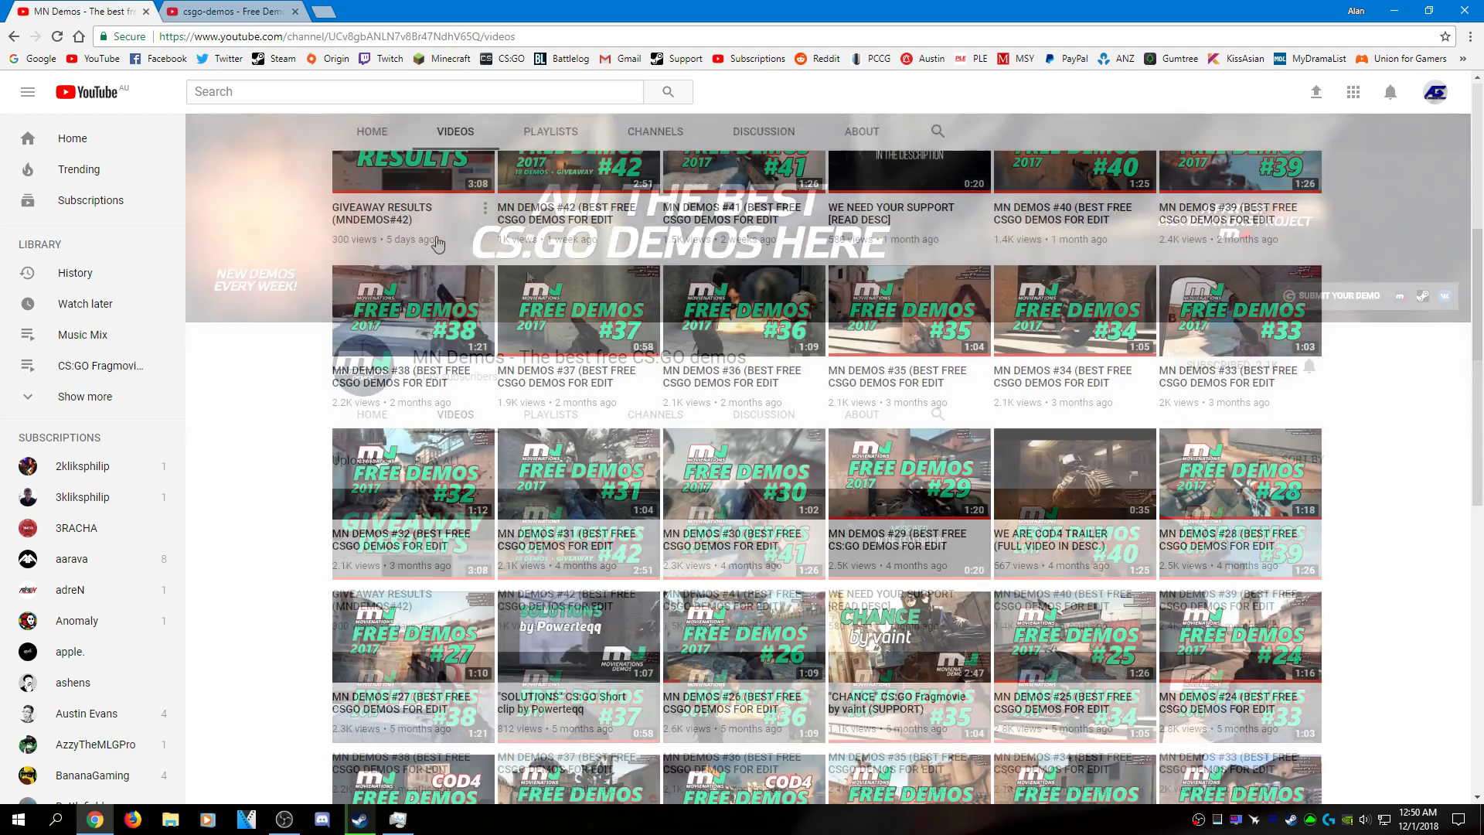
pyautogui.scroll(-3, 1403, 460)
pyautogui.scroll(10, 1403, 460)
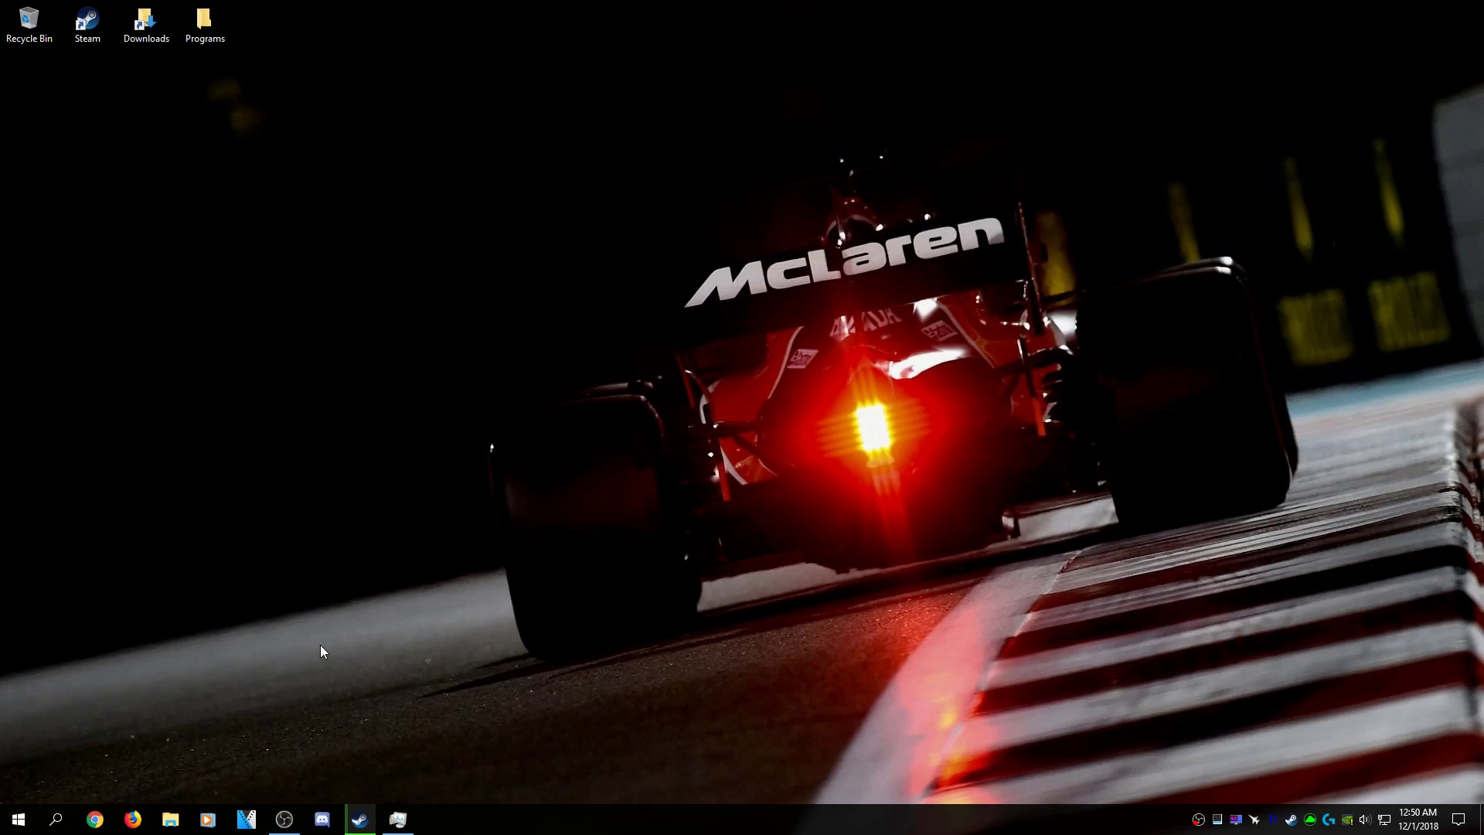
# - In File Explorer, open CSGO Edit Clips on the Storage (E:) drive and look over the demo files in 1. Demos
pyautogui.click(170, 819)
pyautogui.doubleClick(453, 193)
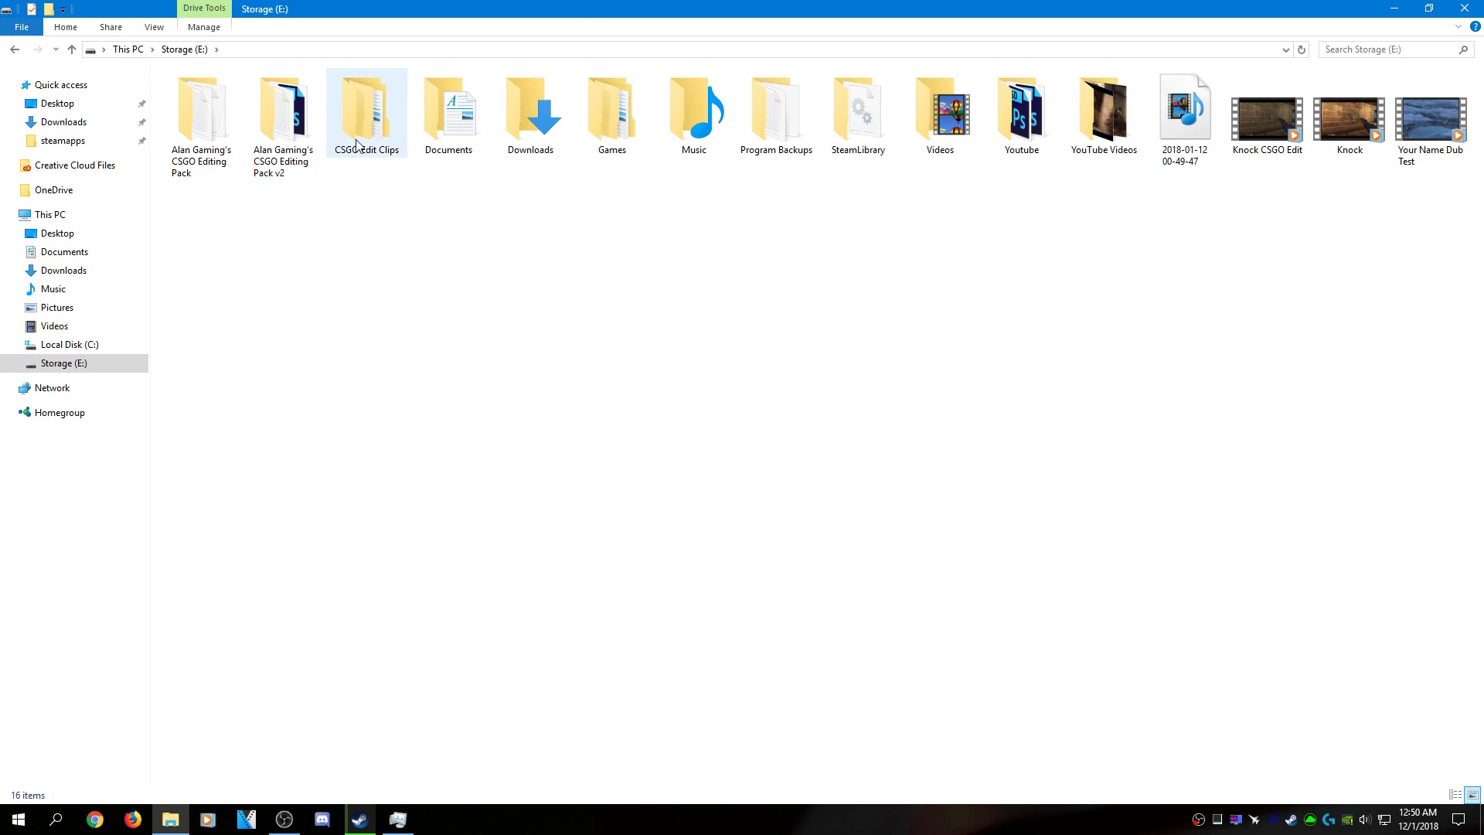
pyautogui.doubleClick(360, 146)
pyautogui.doubleClick(244, 99)
pyautogui.moveTo(583, 257); pyautogui.dragTo(514, 91)
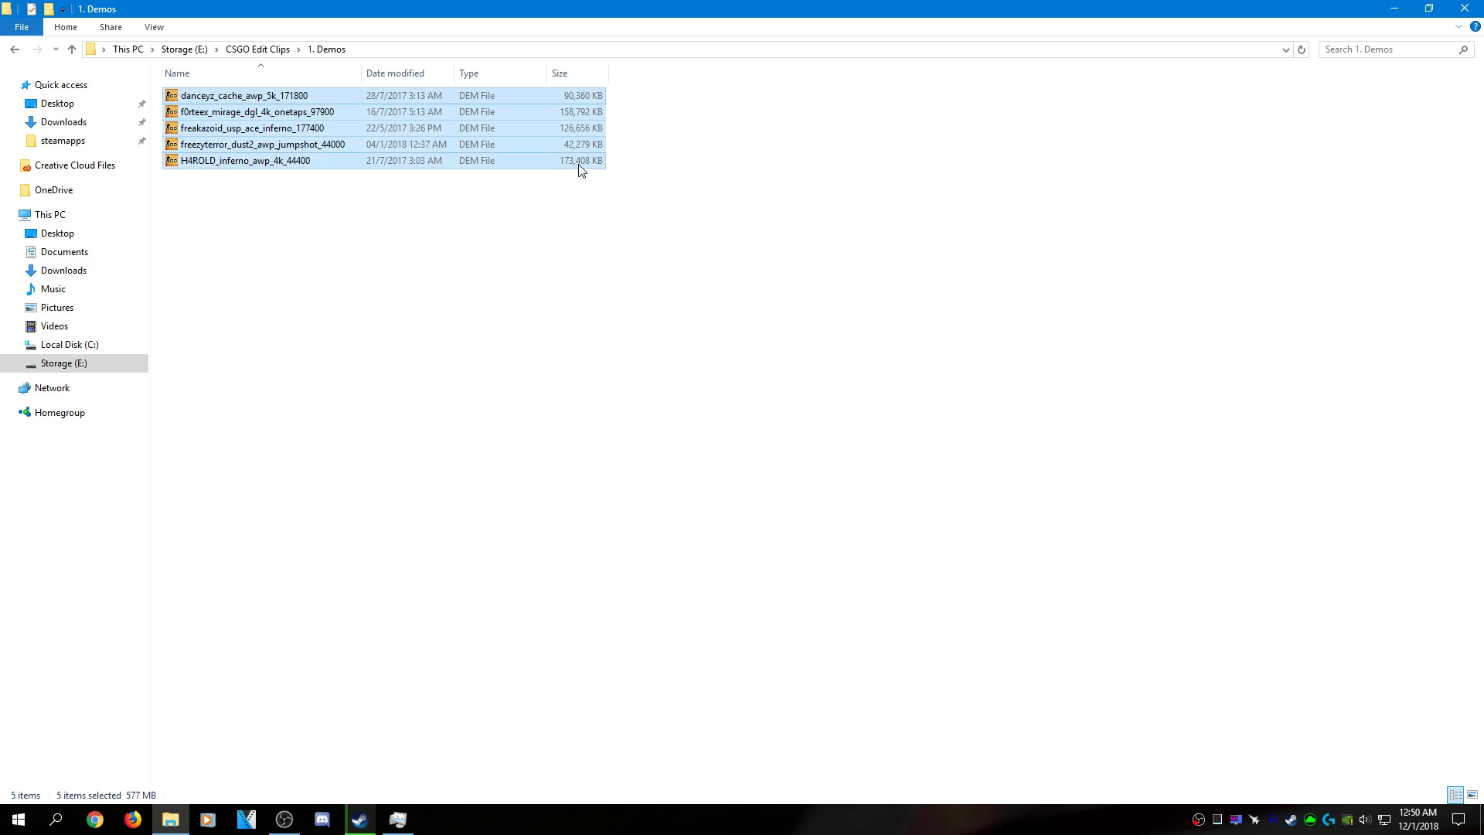
pyautogui.rightClick(580, 165)
pyautogui.click(523, 414)
pyautogui.moveTo(491, 309); pyautogui.dragTo(631, 58)
pyautogui.click(701, 180)
# - Look through the clip folders inside 2. Records and 3. Killfeeds
pyautogui.hotkey('alt', 'Left')
pyautogui.doubleClick(390, 113)
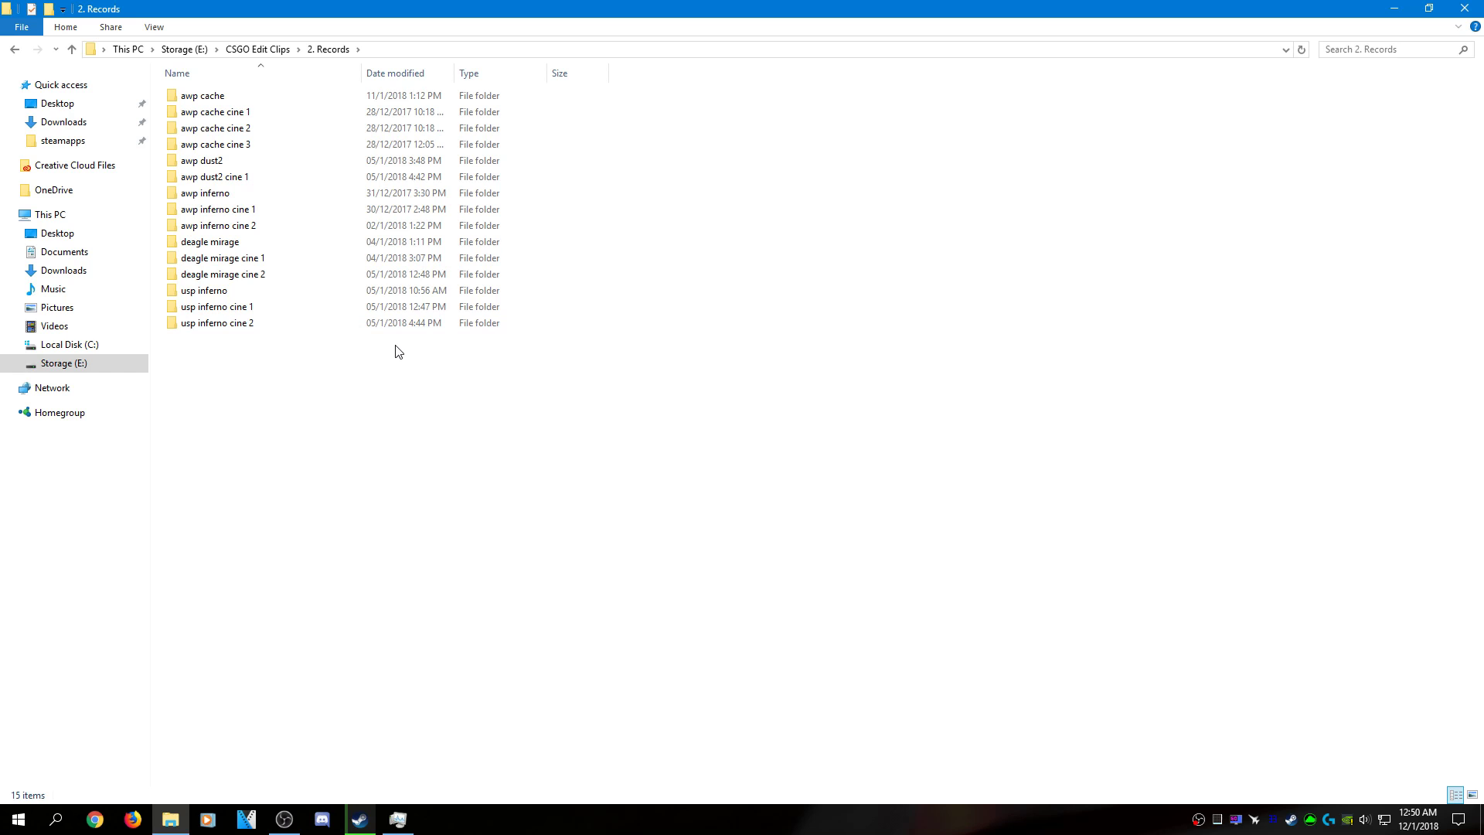
pyautogui.press('BackSpace')
pyautogui.click(491, 217)
pyautogui.click(413, 130)
pyautogui.doubleClick(413, 130)
pyautogui.moveTo(448, 203); pyautogui.dragTo(540, 118)
pyautogui.click(562, 214)
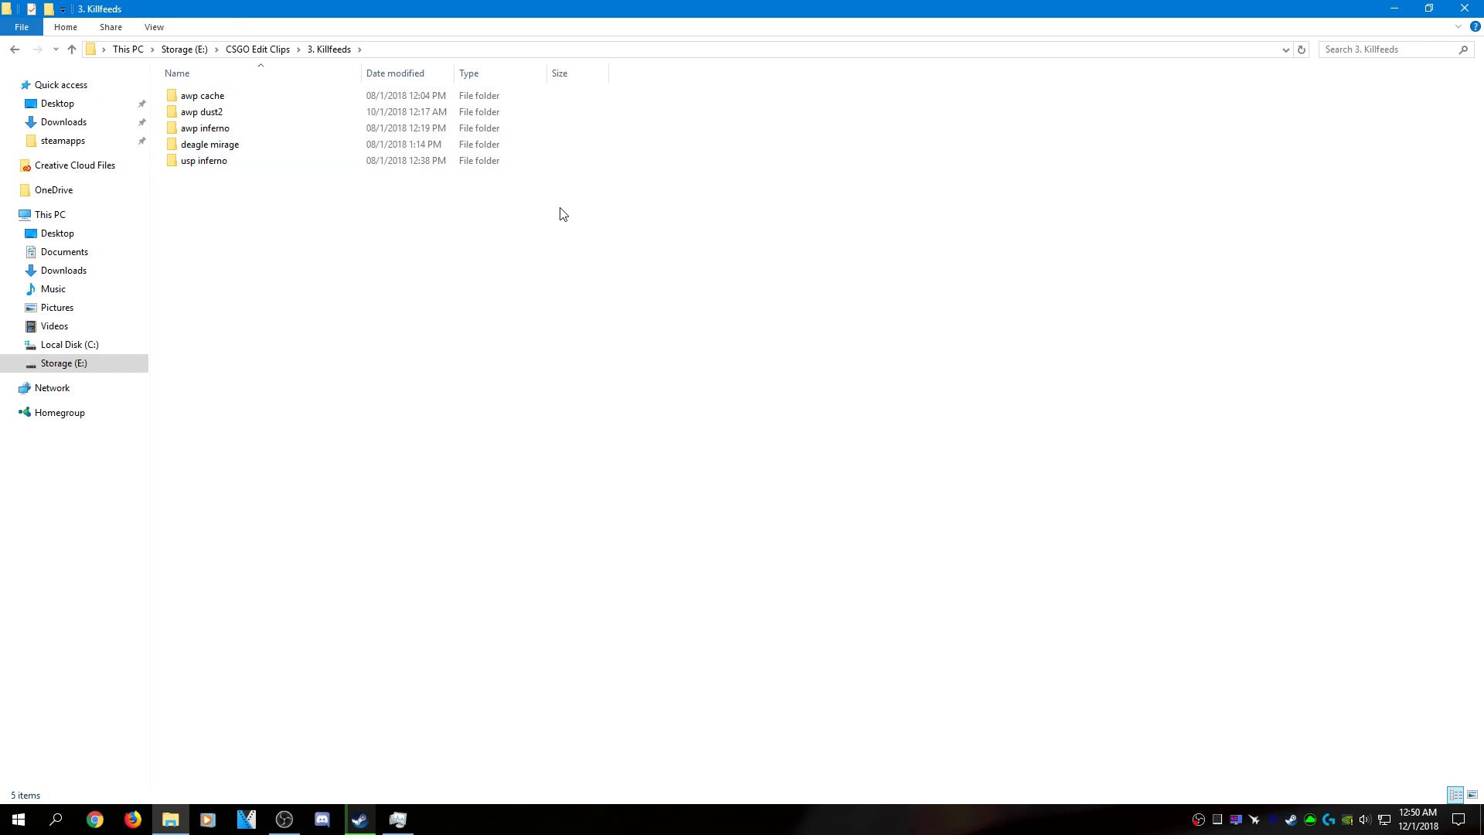
# - Check the demo files in the 4. TBD folder, then return to CSGO Edit Clips
pyautogui.press('BackSpace')
pyautogui.click(361, 148)
pyautogui.doubleClick(351, 148)
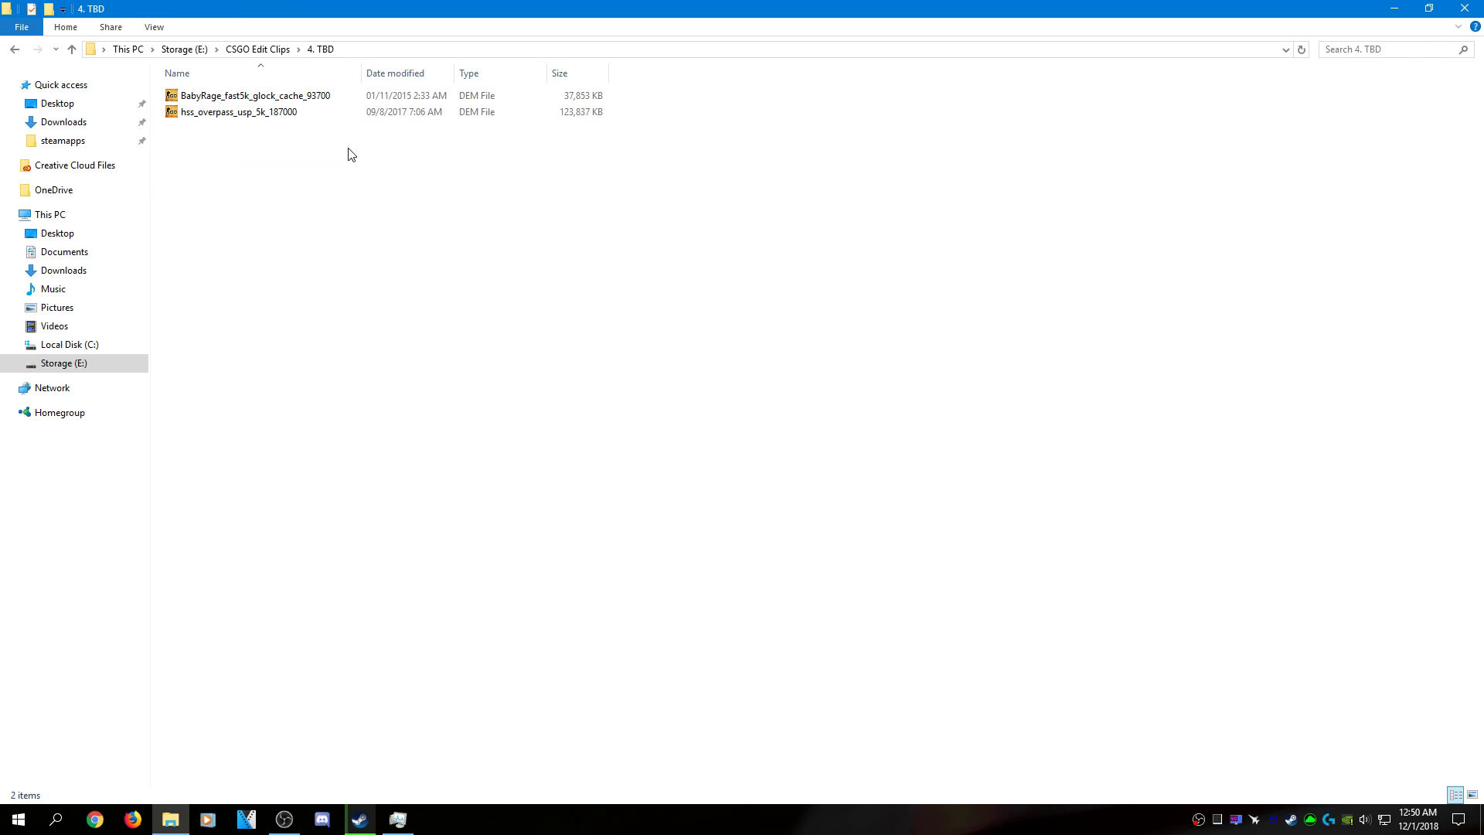
pyautogui.moveTo(389, 179); pyautogui.dragTo(525, 112)
pyautogui.click(631, 180)
pyautogui.press('BackSpace')
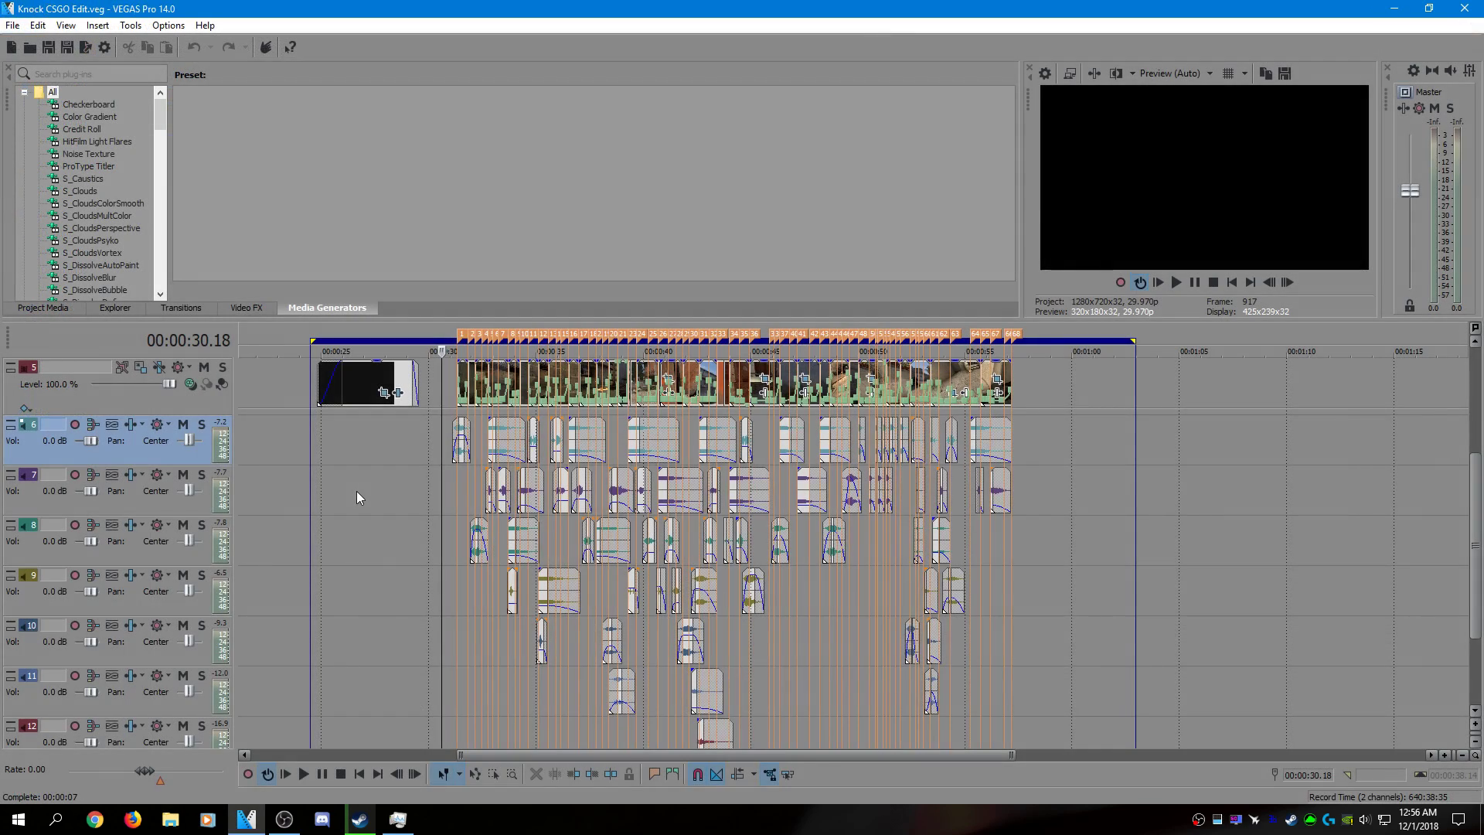
# - Examine the video clips, music and sound effect tracks across the Knock CSGO Edit timeline in VEGAS Pro
pyautogui.scroll(2, 1298, 512)
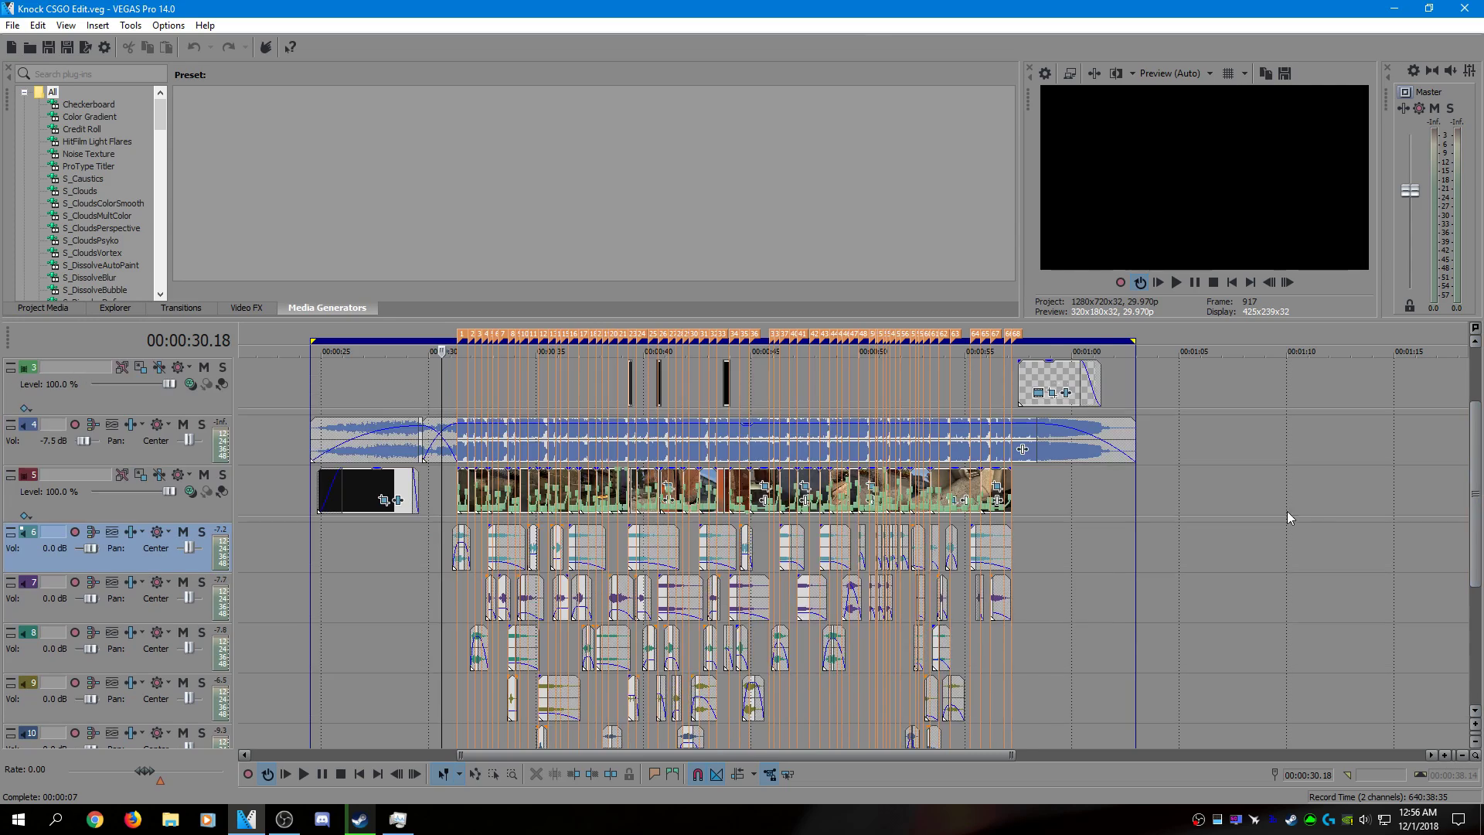
pyautogui.scroll(3, 646, 546)
pyautogui.moveTo(634, 751); pyautogui.dragTo(767, 766)
pyautogui.moveTo(634, 753); pyautogui.dragTo(622, 756)
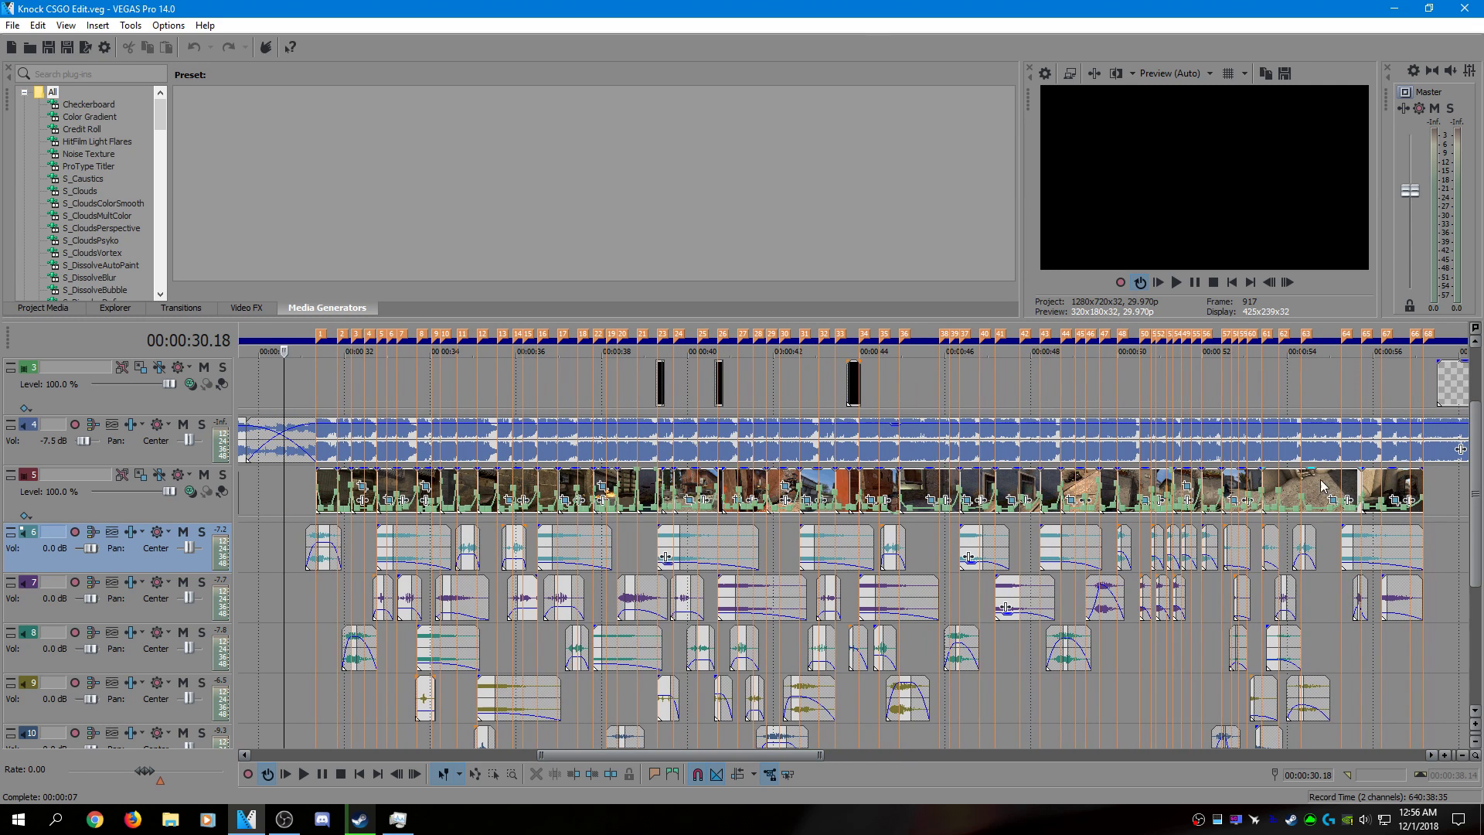
pyautogui.scroll(1, 555, 734)
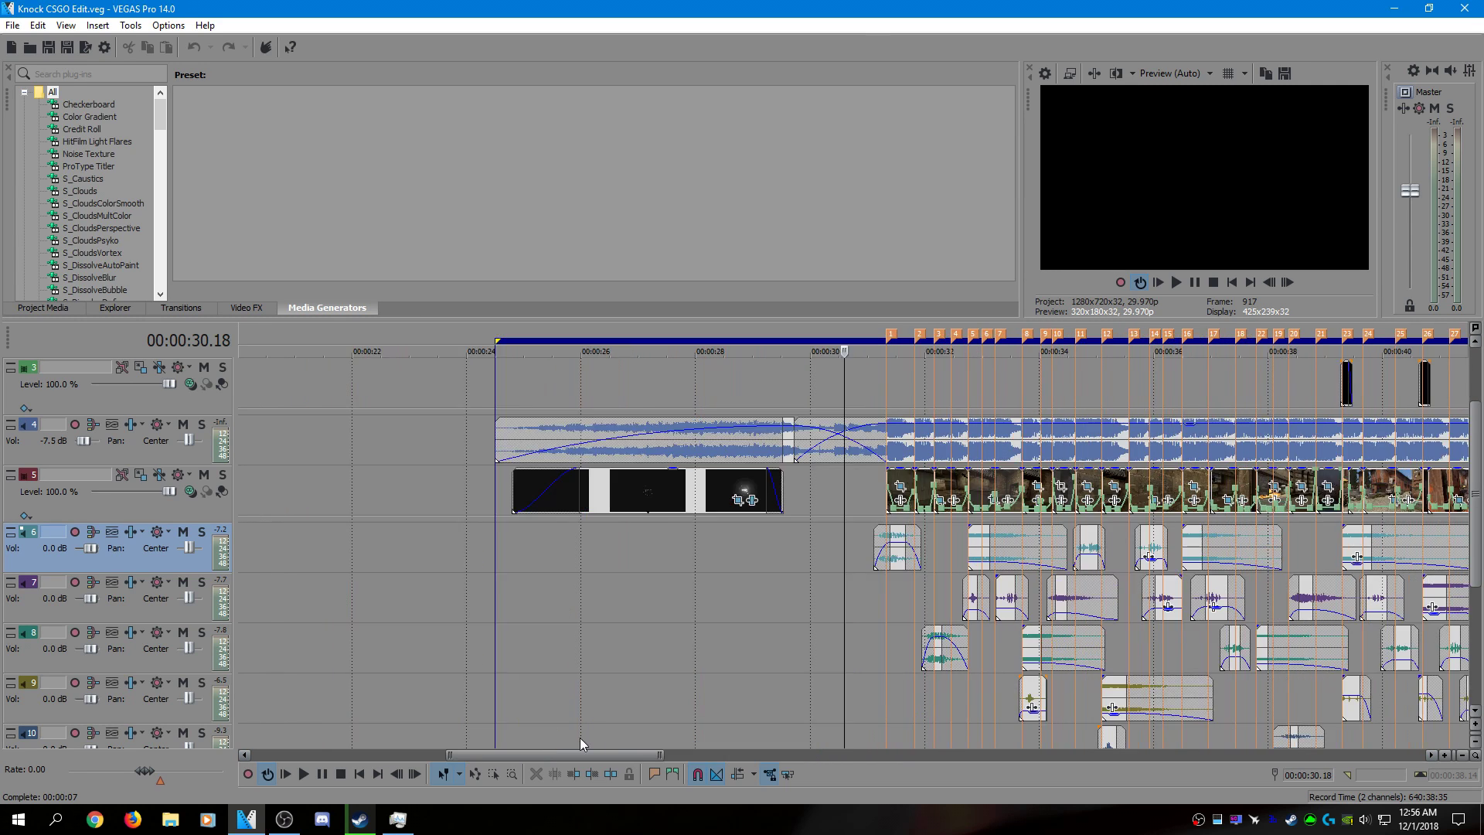
pyautogui.moveTo(601, 755); pyautogui.dragTo(676, 762)
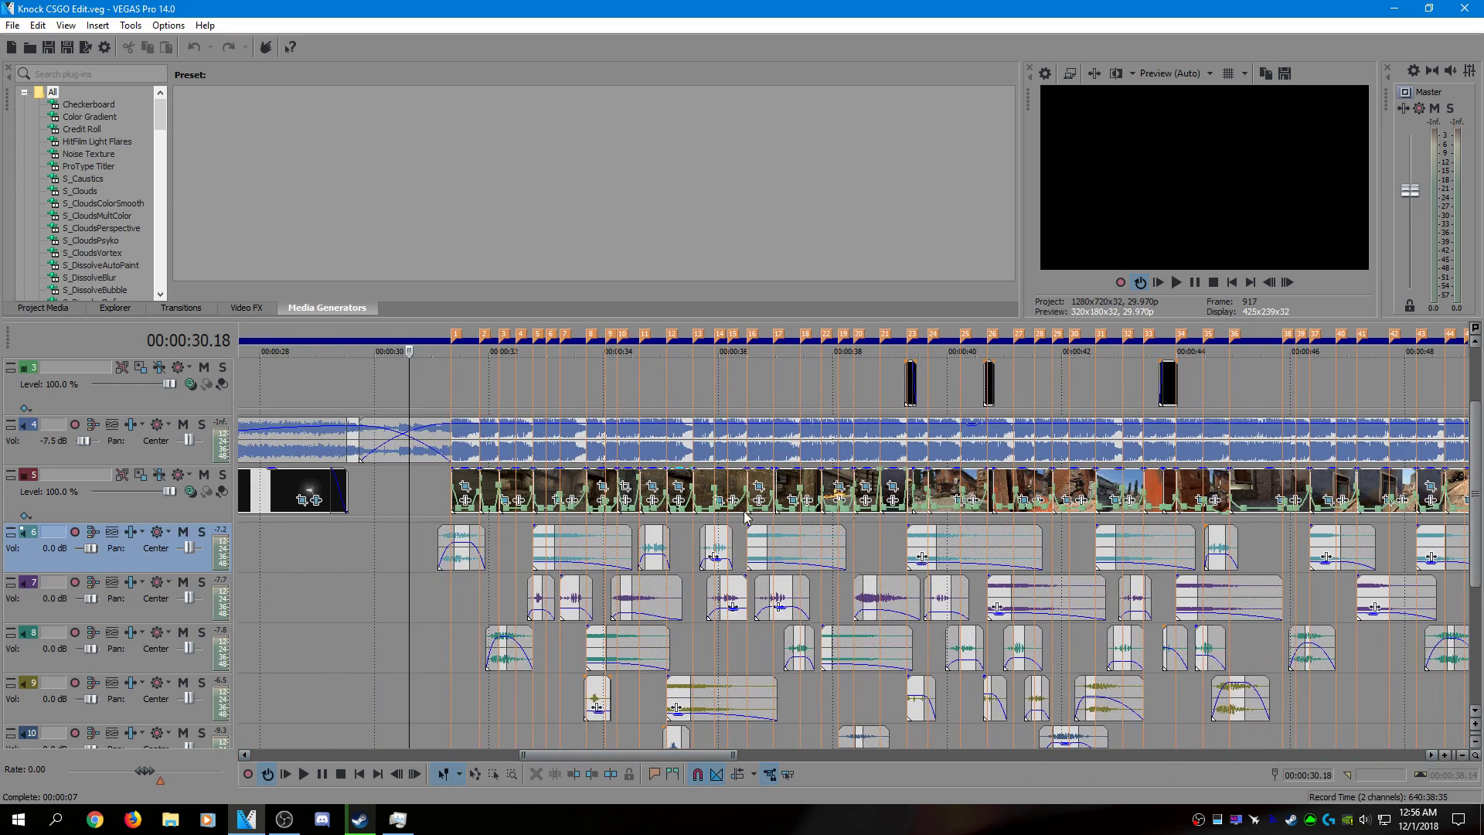
pyautogui.scroll(4, 575, 696)
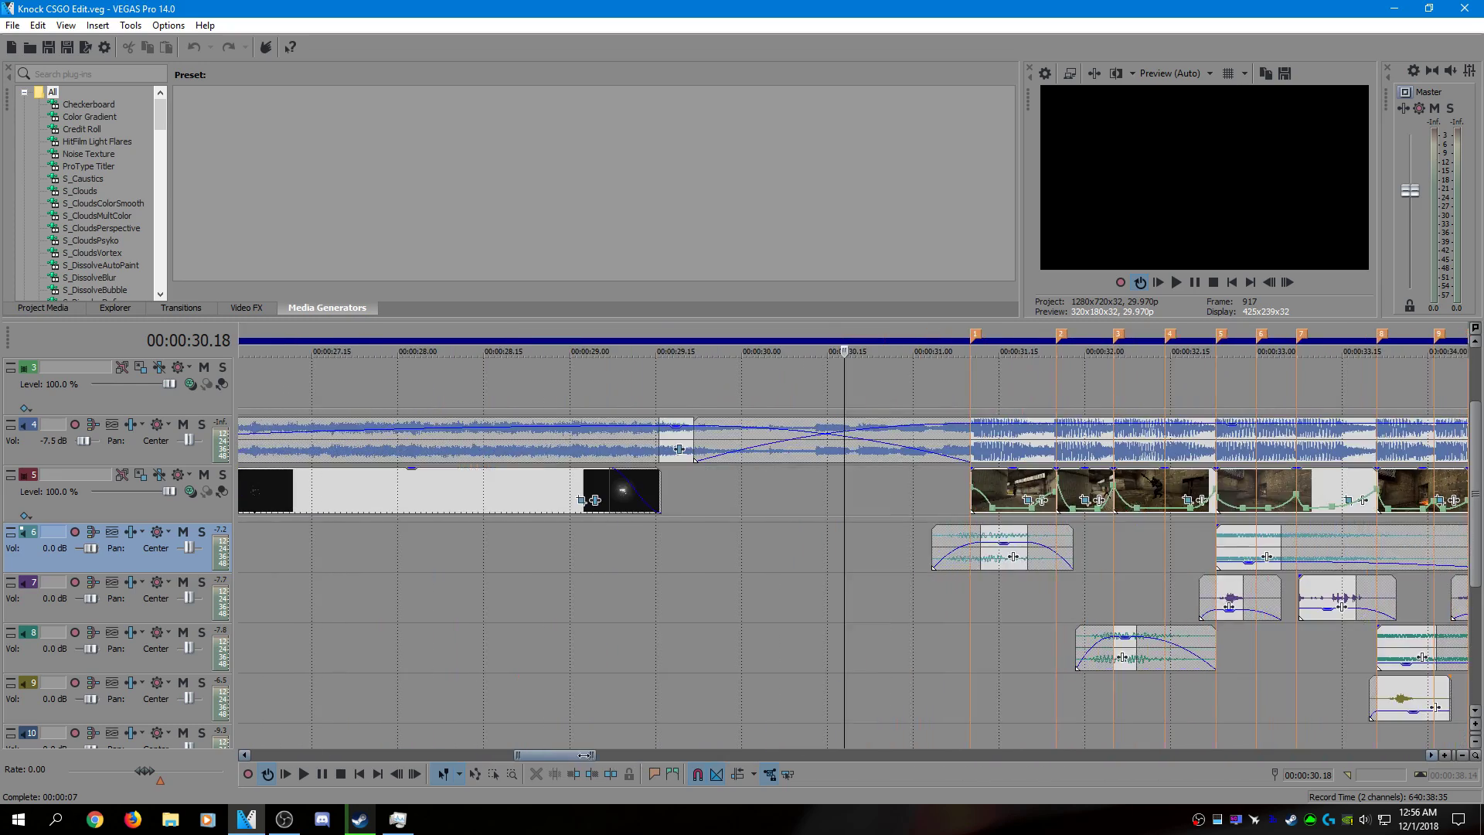
pyautogui.moveTo(609, 762); pyautogui.dragTo(785, 760)
# - Mute the music on track 4 and play the edit from marker 1 to hear only the sound effects
pyautogui.click(252, 386)
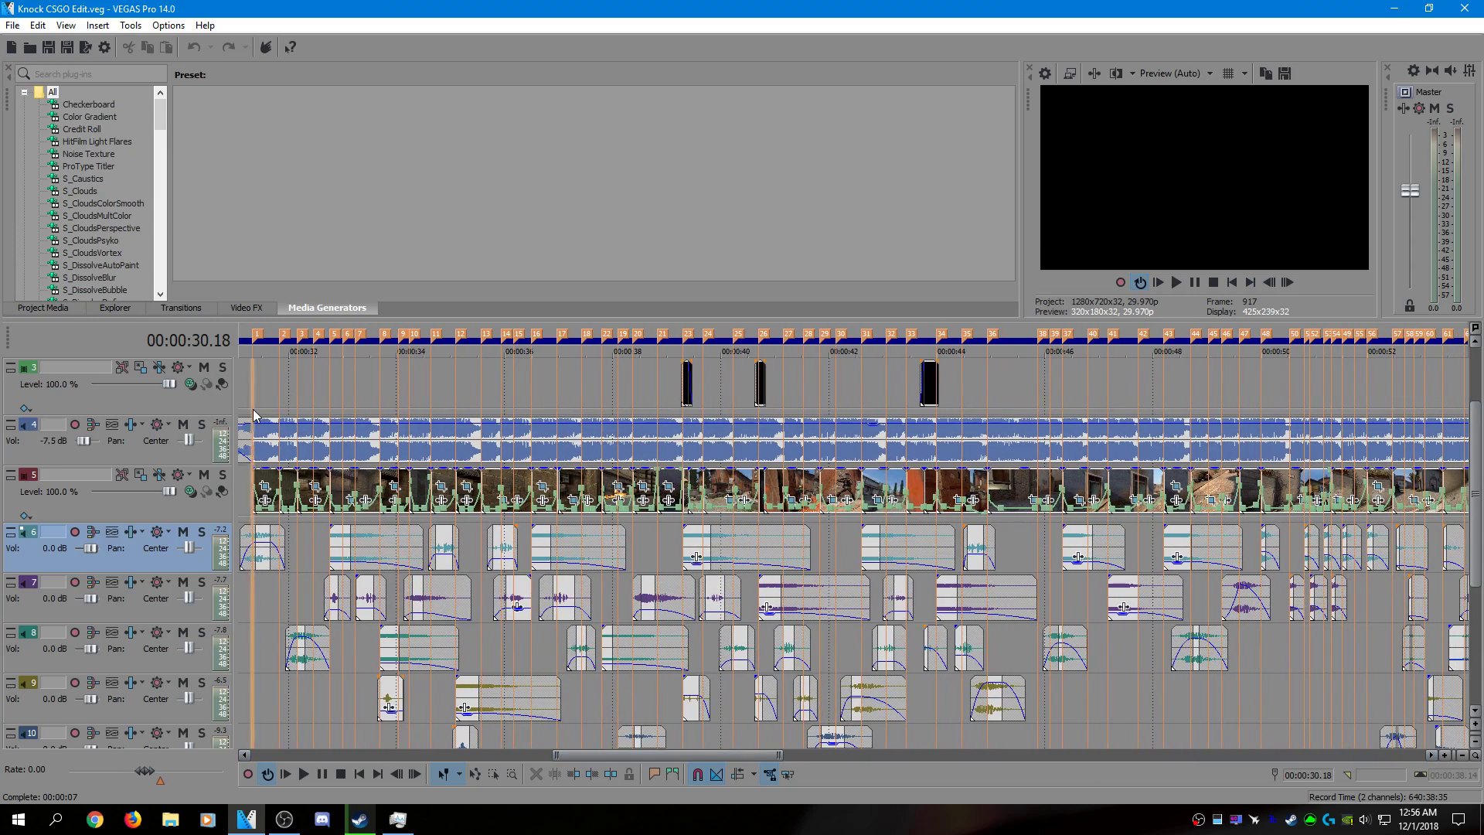
pyautogui.click(185, 424)
pyautogui.scroll(3, 571, 543)
pyautogui.press('space')
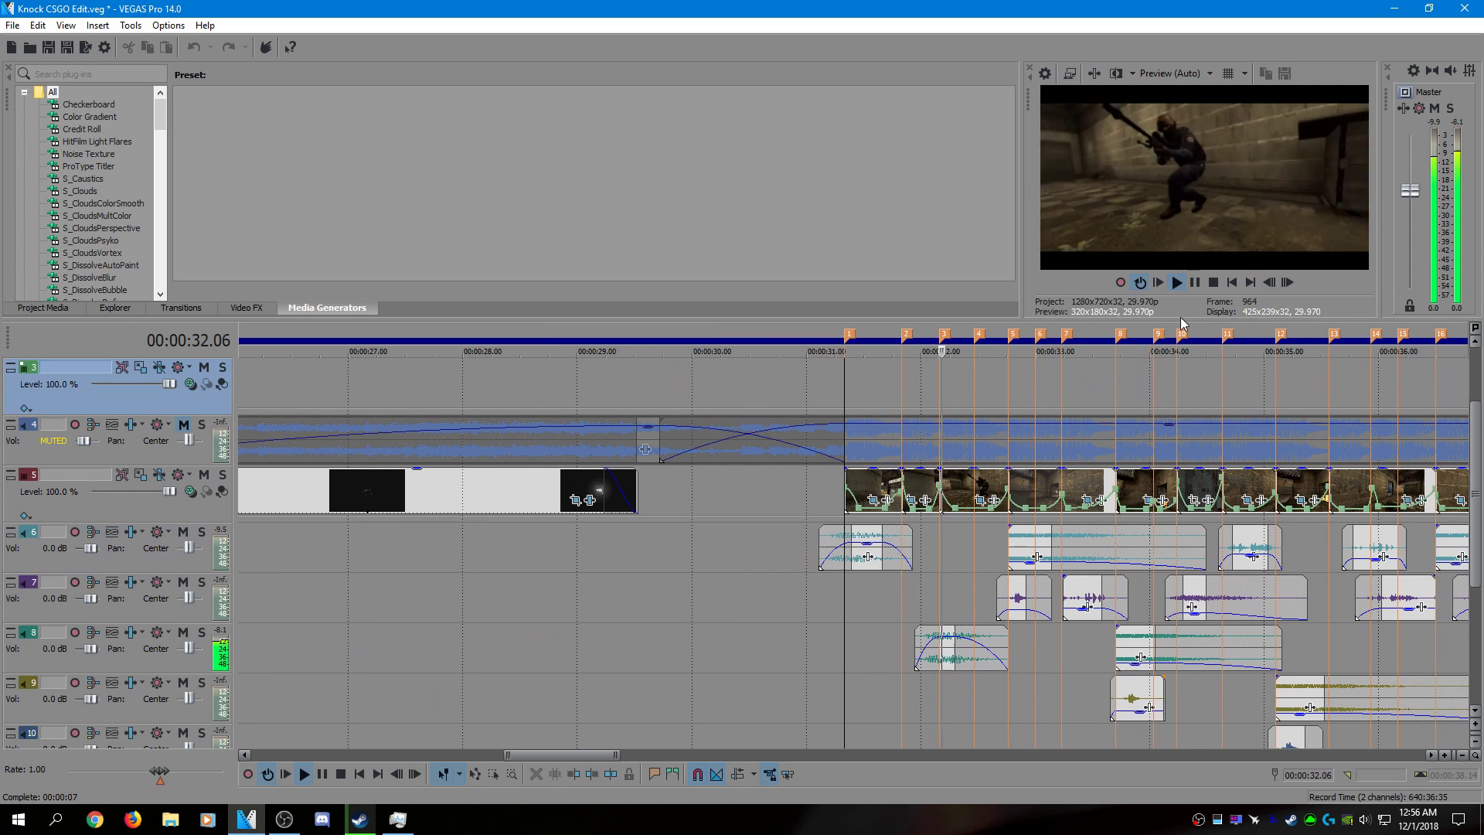
pyautogui.click(820, 581)
pyautogui.press('space')
# - Replay the opening clips from just before marker 1, at 00:00:31.08, with the music muted
pyautogui.click(850, 580)
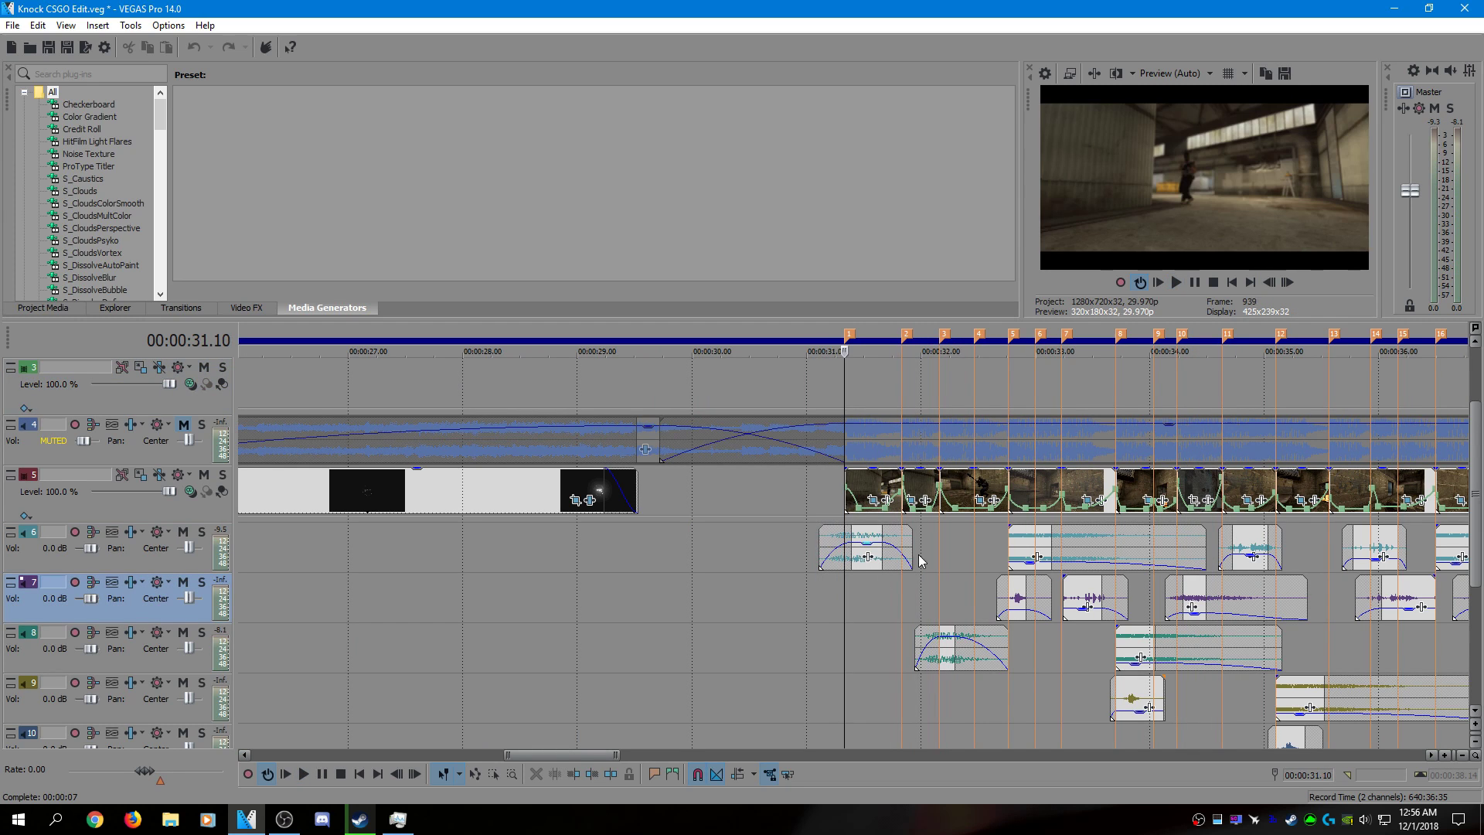
pyautogui.click(839, 491)
pyautogui.press('space')
pyautogui.press('space')
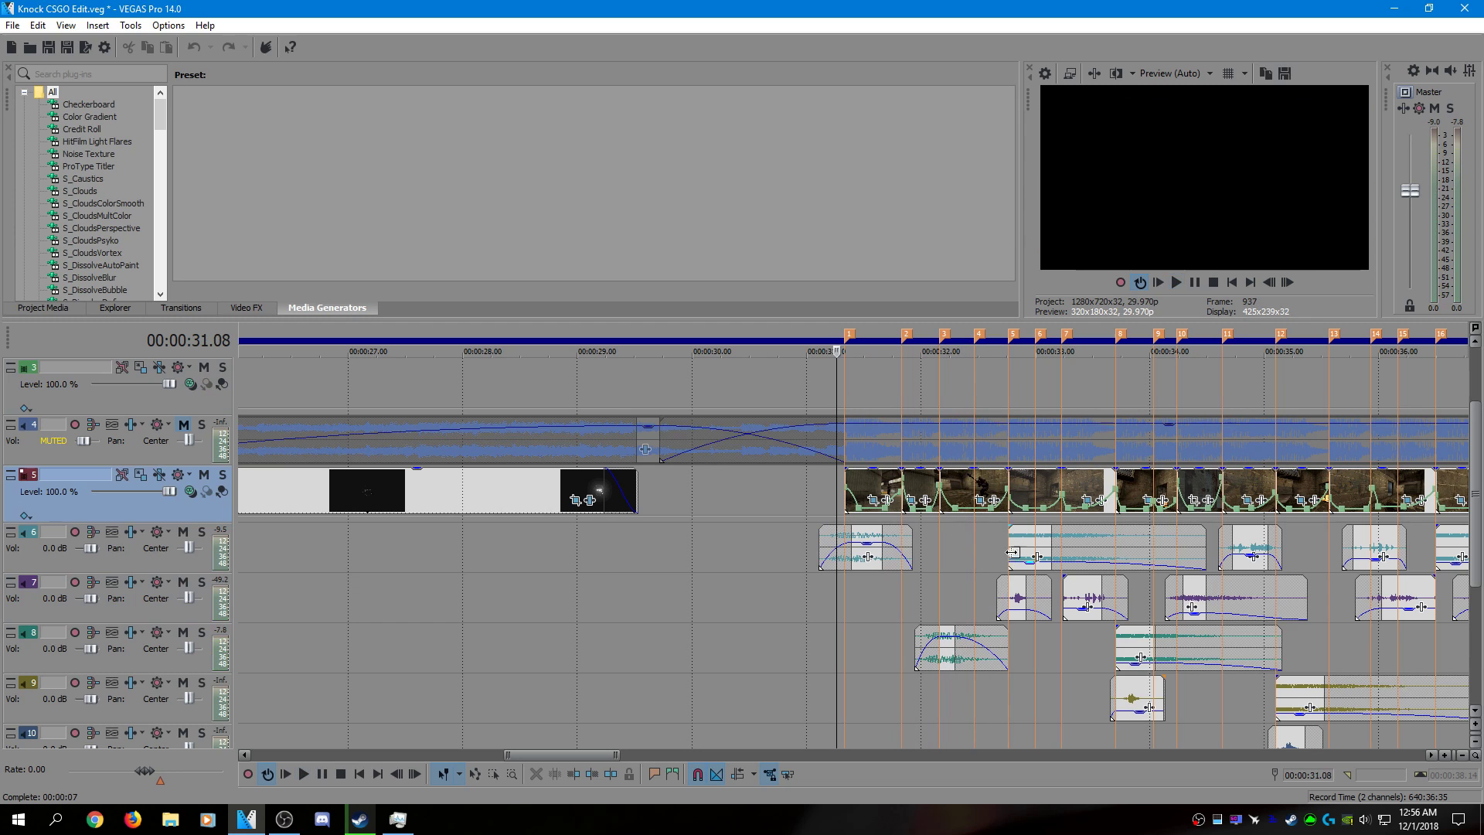
# - Select the sound effect on track 6 at marker 5 and step frame by frame around its start
pyautogui.click(1012, 552)
pyautogui.scroll(1, 1072, 622)
pyautogui.moveTo(589, 755); pyautogui.dragTo(600, 754)
pyautogui.press('Left')
pyautogui.press('Left')
pyautogui.press('Right')
pyautogui.press('Right')
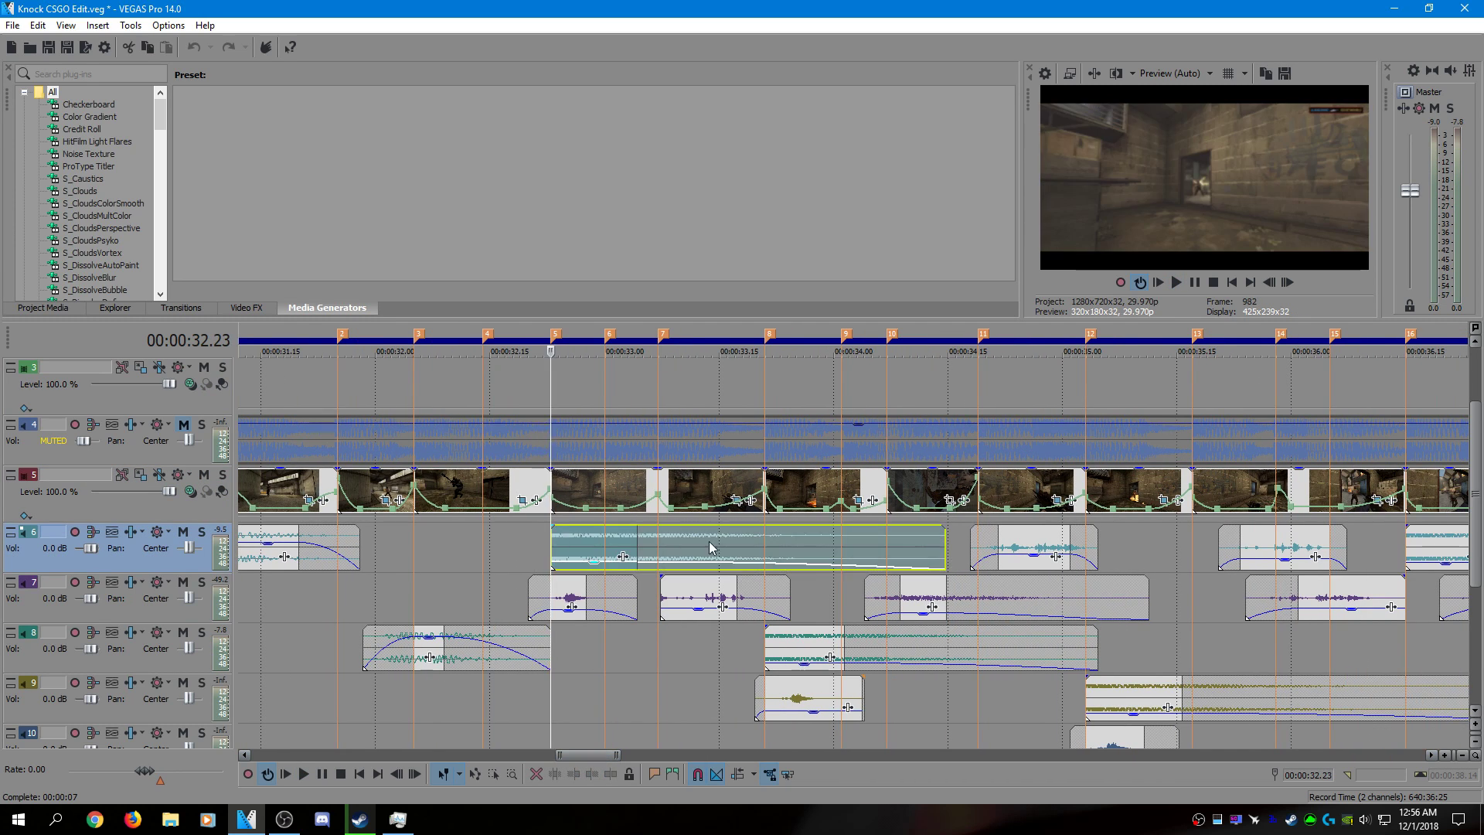
# - Play the section with the first two scope overlays on track 3, starting at 00:00:39.05
pyautogui.scroll(-2, 738, 695)
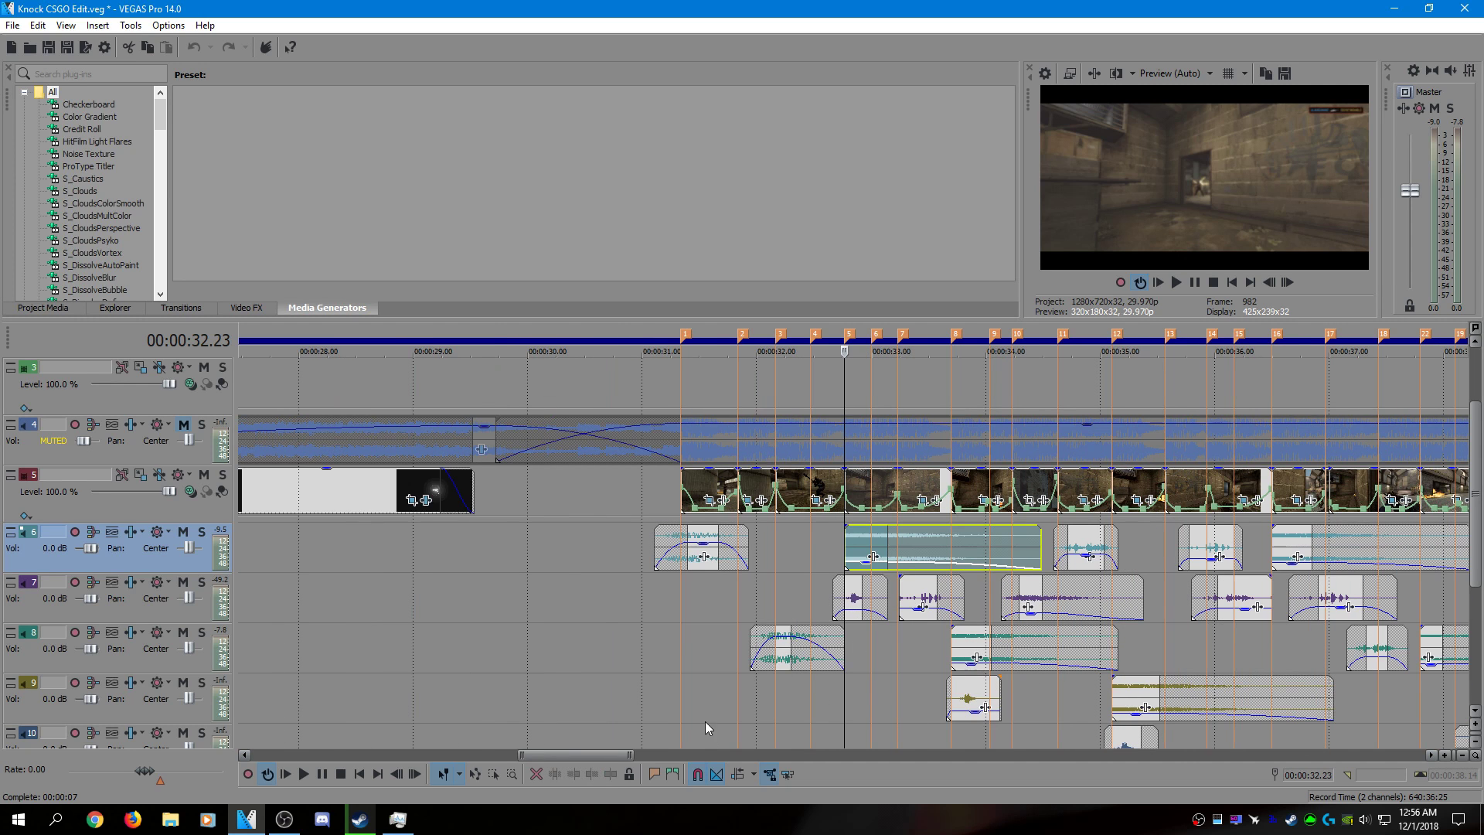
pyautogui.moveTo(612, 753); pyautogui.dragTo(628, 754)
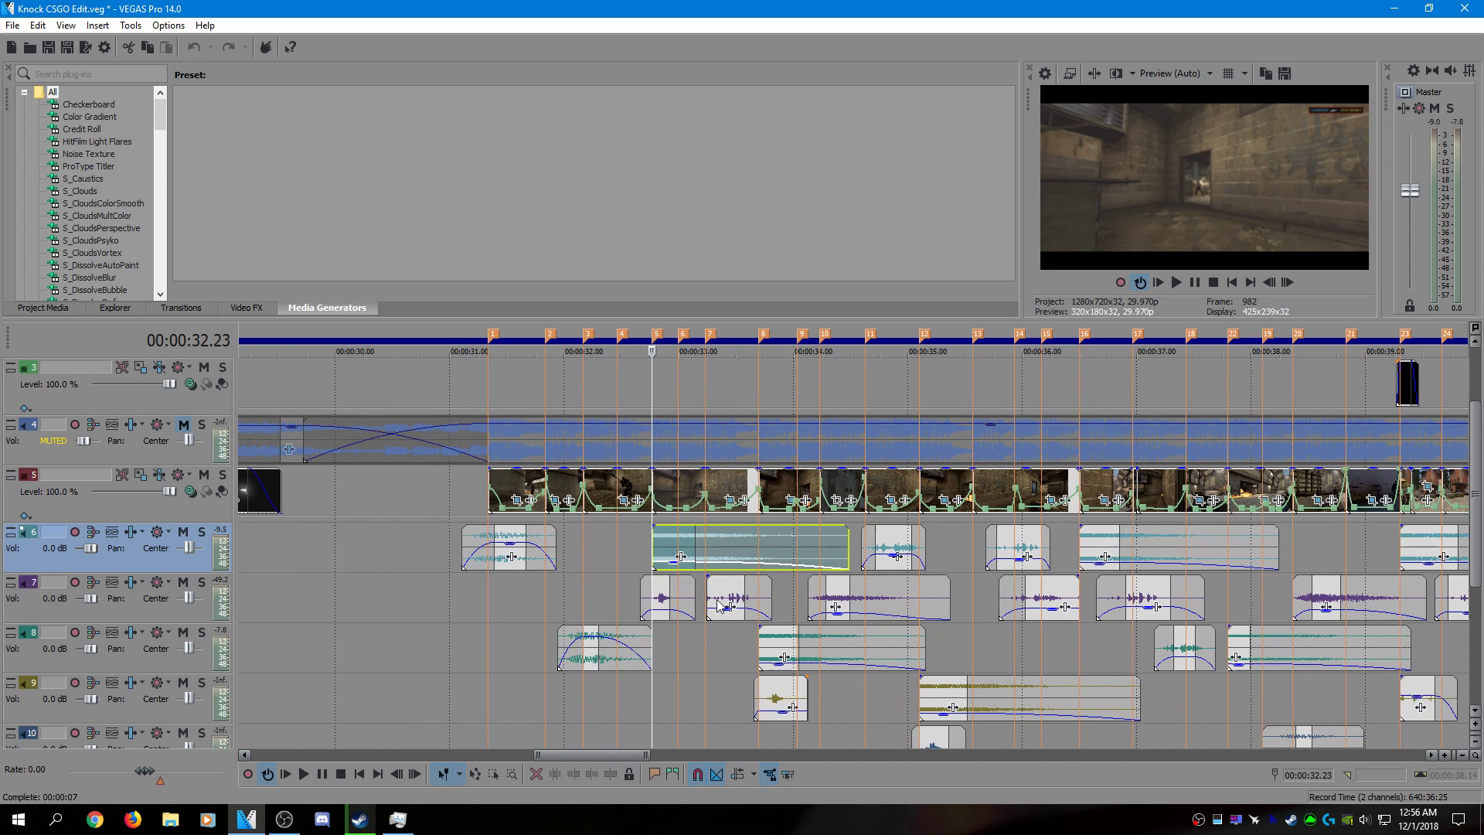
pyautogui.moveTo(629, 760); pyautogui.dragTo(690, 761)
pyautogui.click(599, 408)
pyautogui.scroll(4, 946, 438)
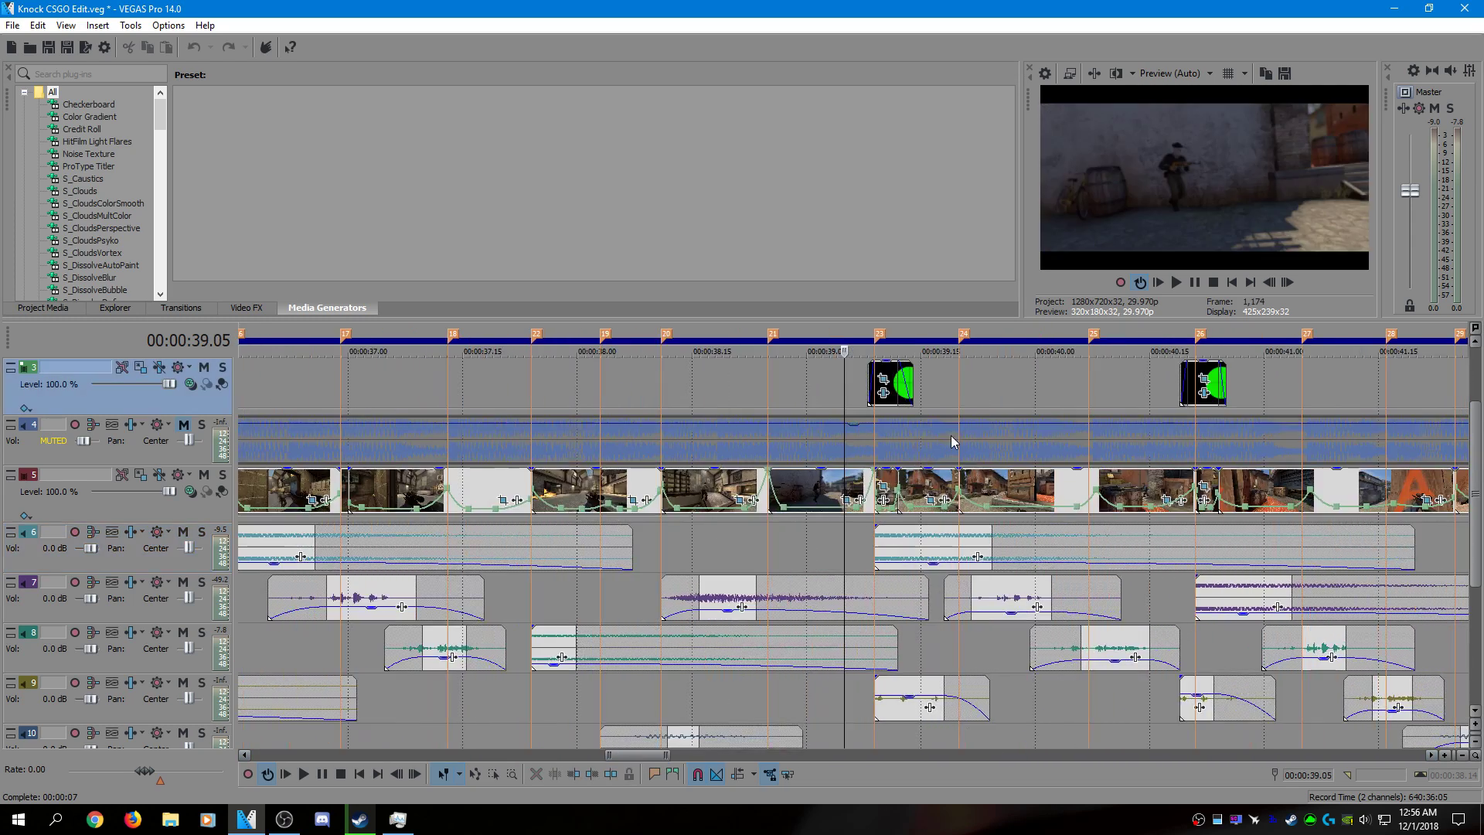
pyautogui.press('space')
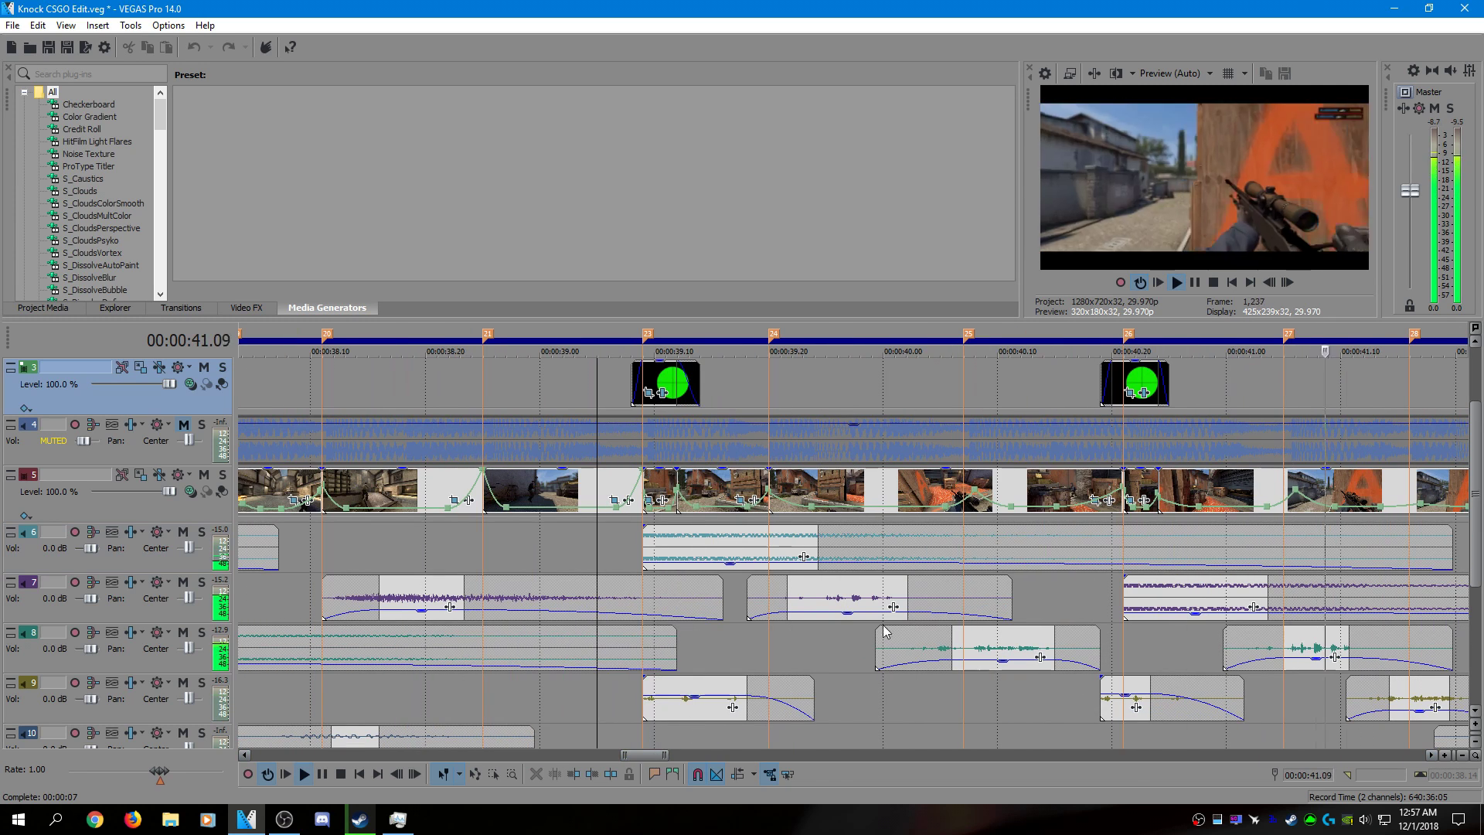
pyautogui.click(1107, 391)
pyautogui.press('space')
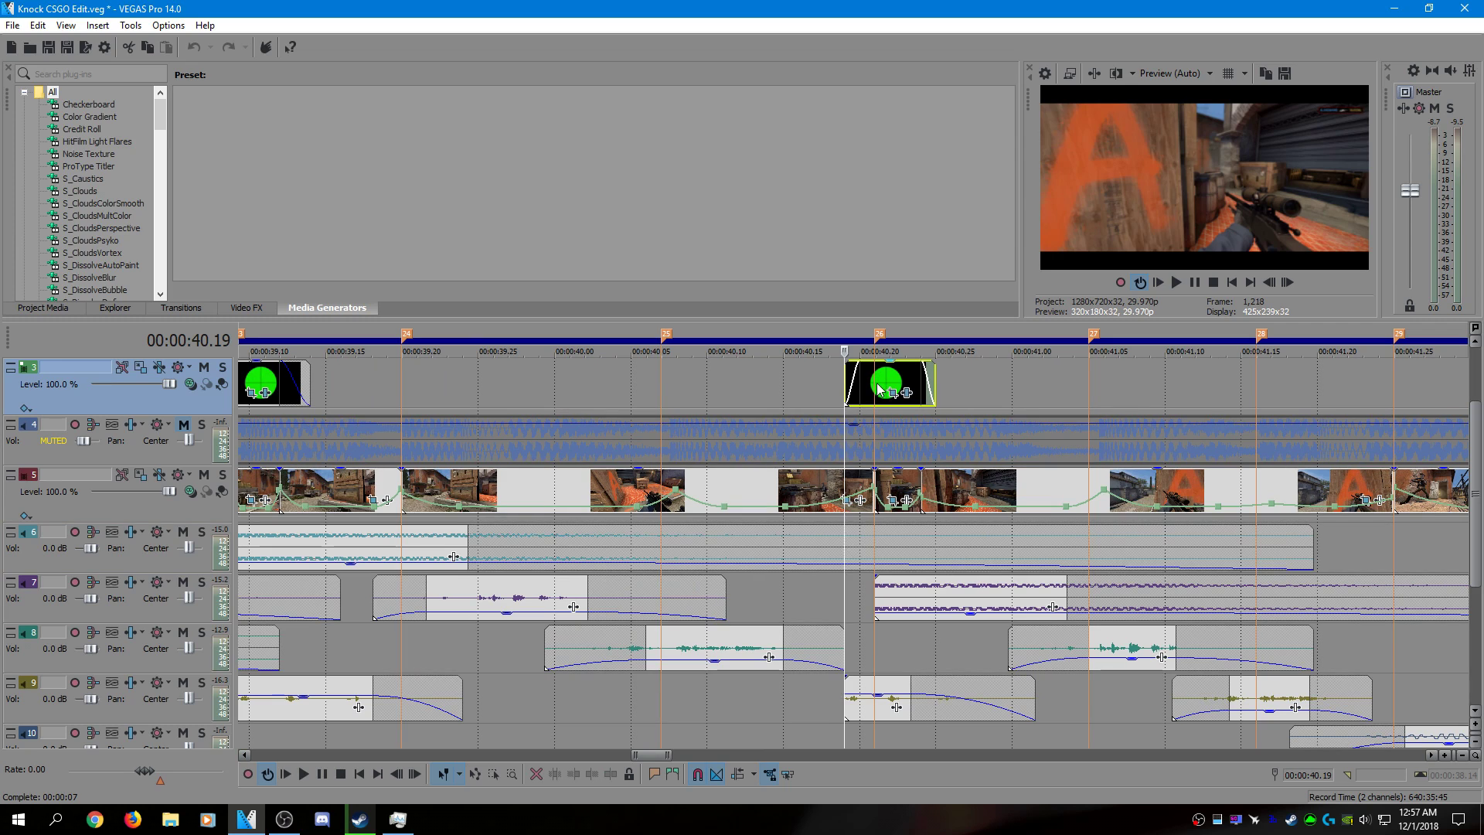
# - Open the Pan/Crop settings of the scope overlay at marker 26 and examine its position keyframes
pyautogui.click(878, 385)
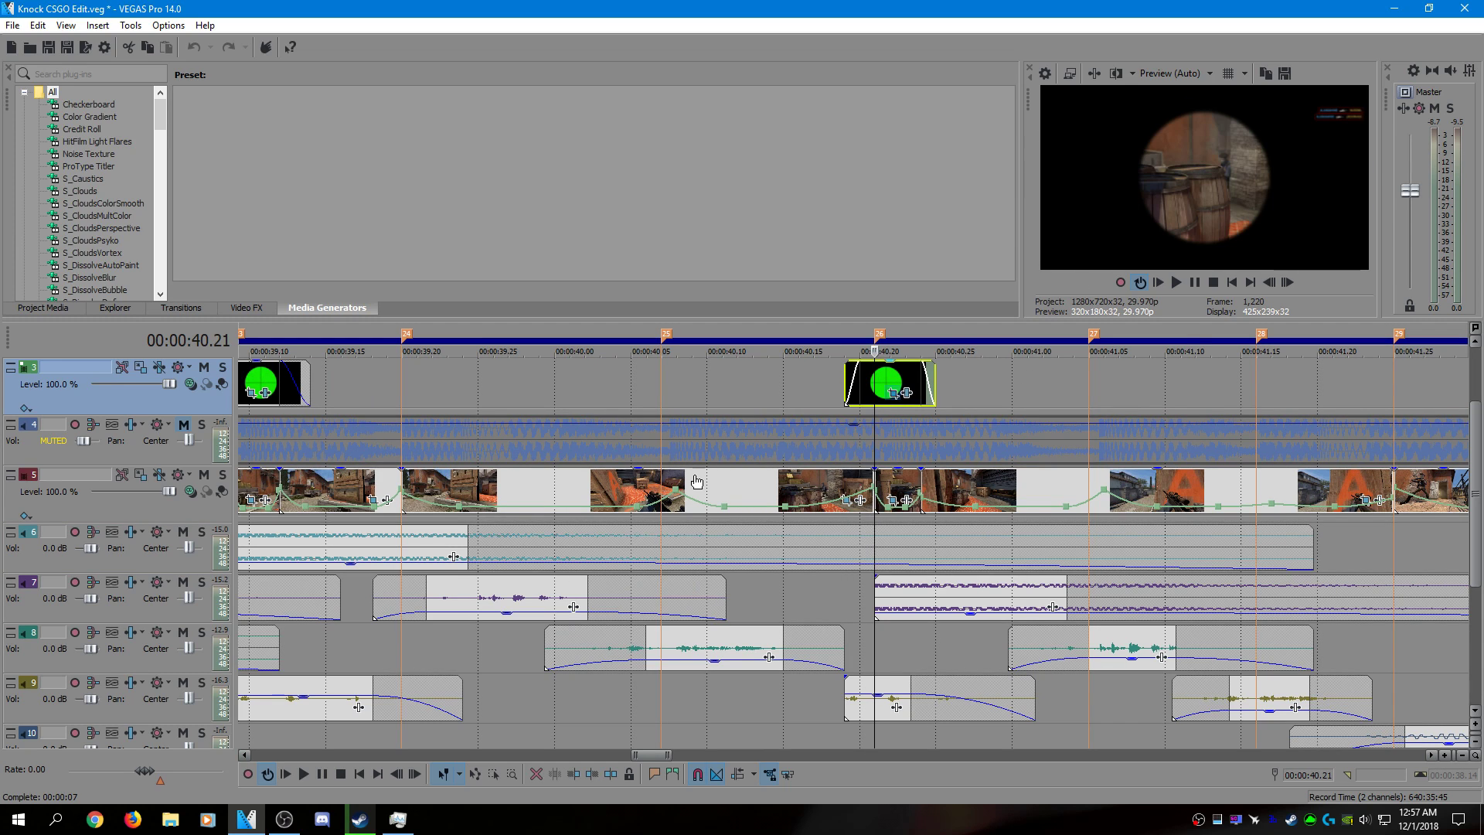
pyautogui.click(894, 392)
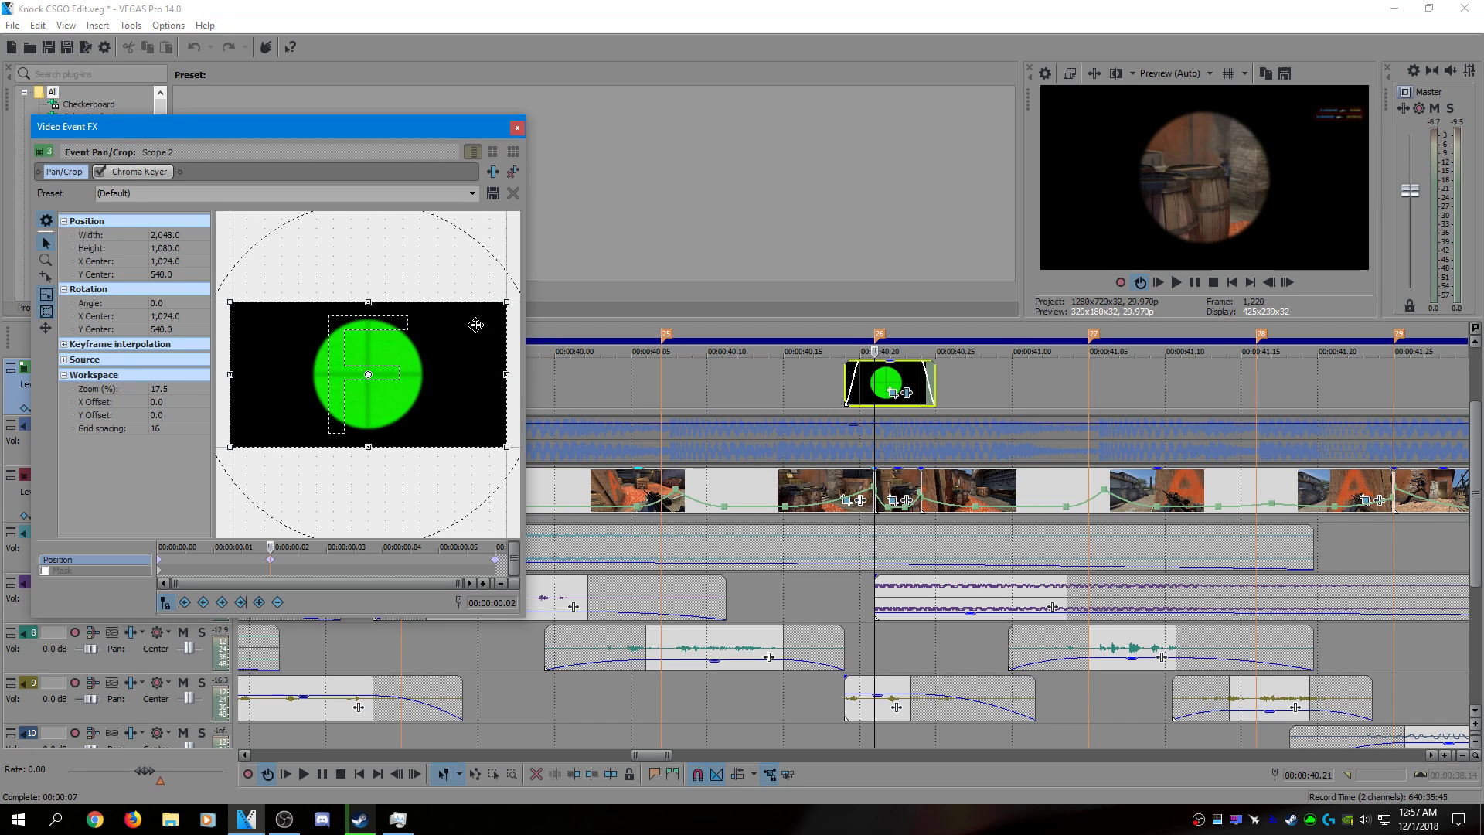
pyautogui.moveTo(421, 132); pyautogui.dragTo(531, 160)
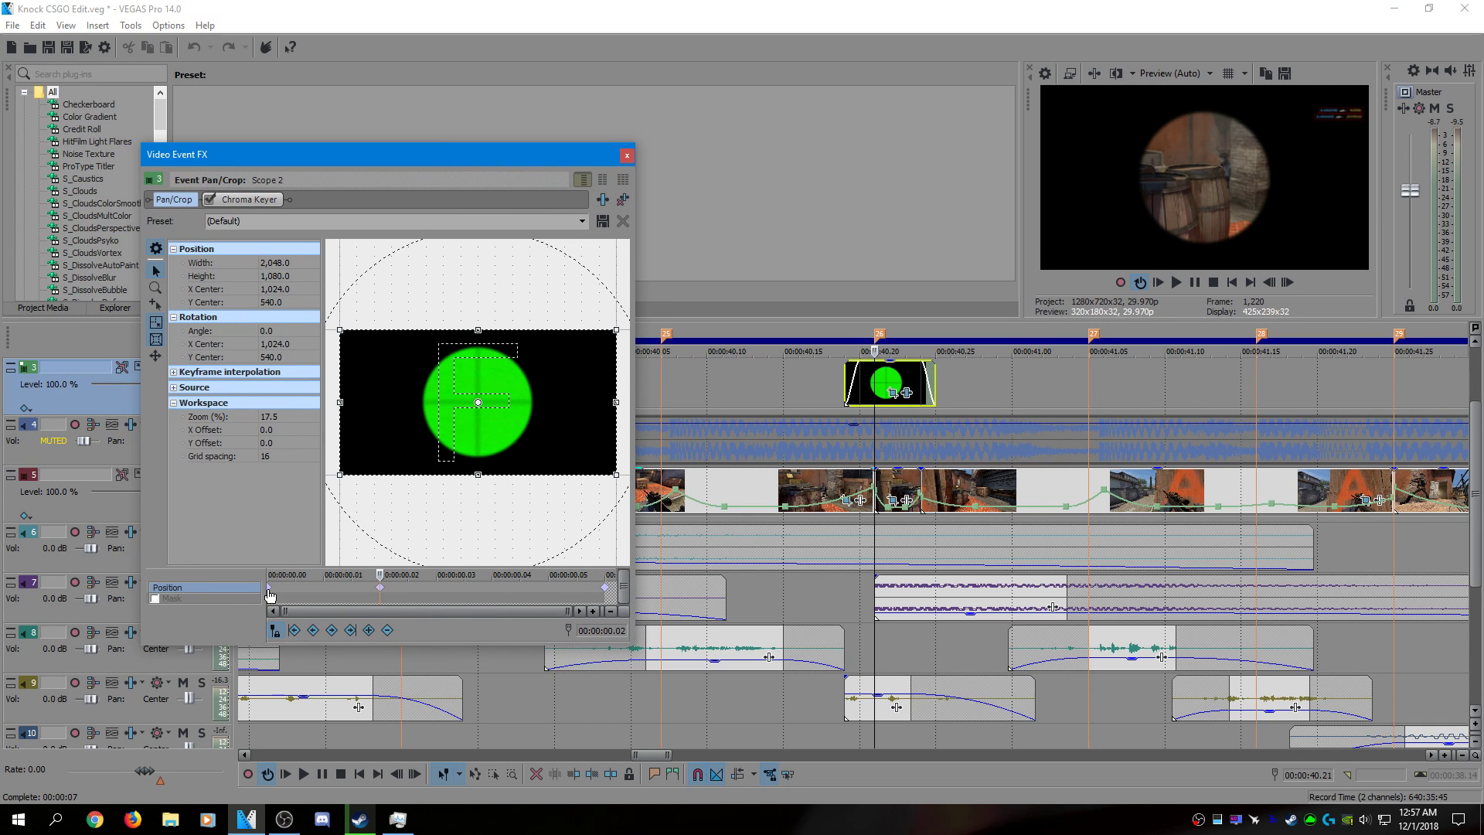
pyautogui.click(270, 592)
pyautogui.moveTo(269, 575); pyautogui.dragTo(617, 592)
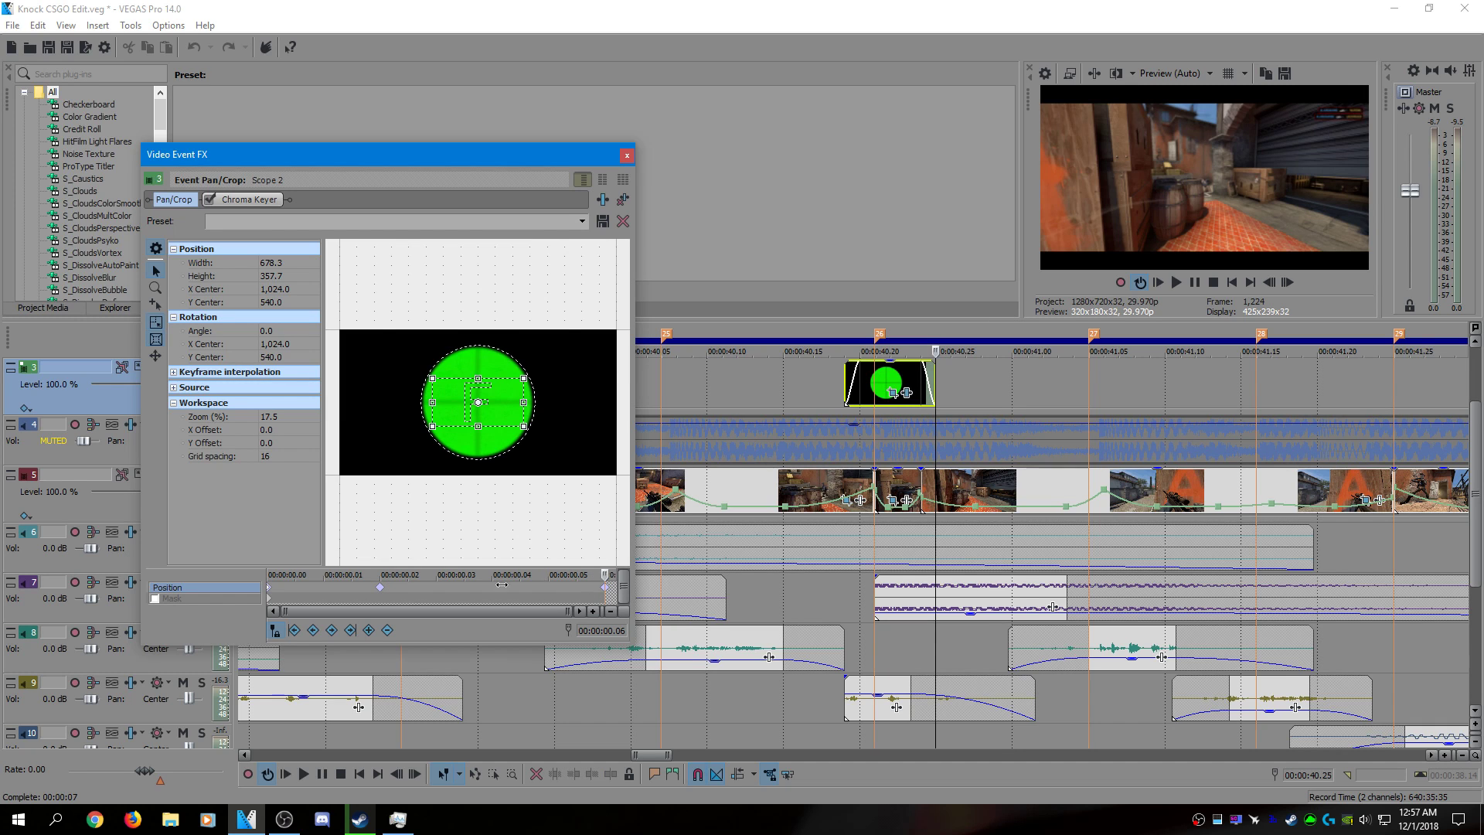
pyautogui.moveTo(502, 585); pyautogui.dragTo(600, 591)
pyautogui.click(379, 589)
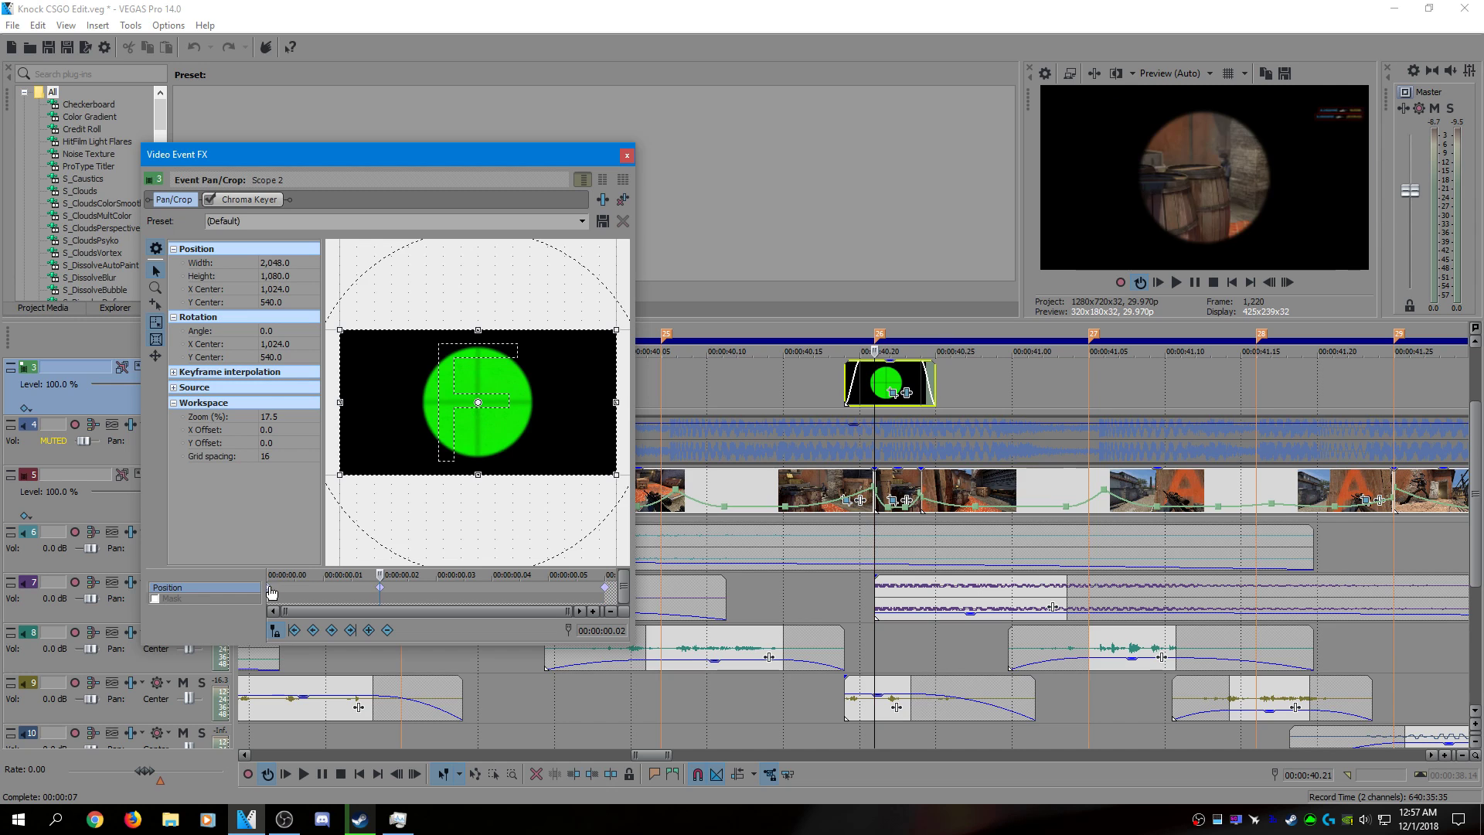
pyautogui.click(271, 592)
pyautogui.click(627, 155)
# - Inspect the upper tracks in the second half of the edit and select the track 2 event at 00:00:46.15
pyautogui.scroll(-2, 972, 474)
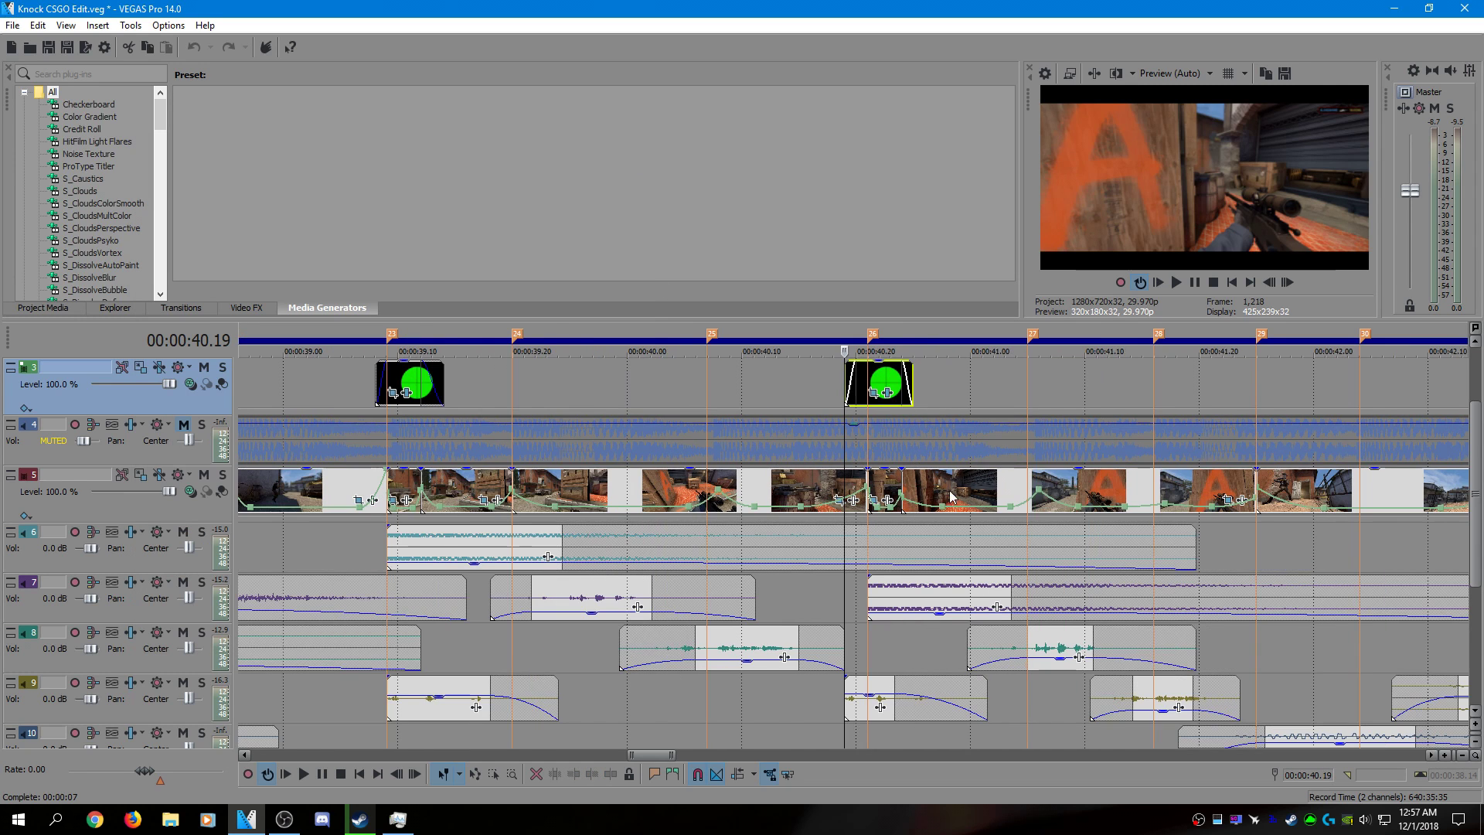
pyautogui.scroll(-5, 931, 538)
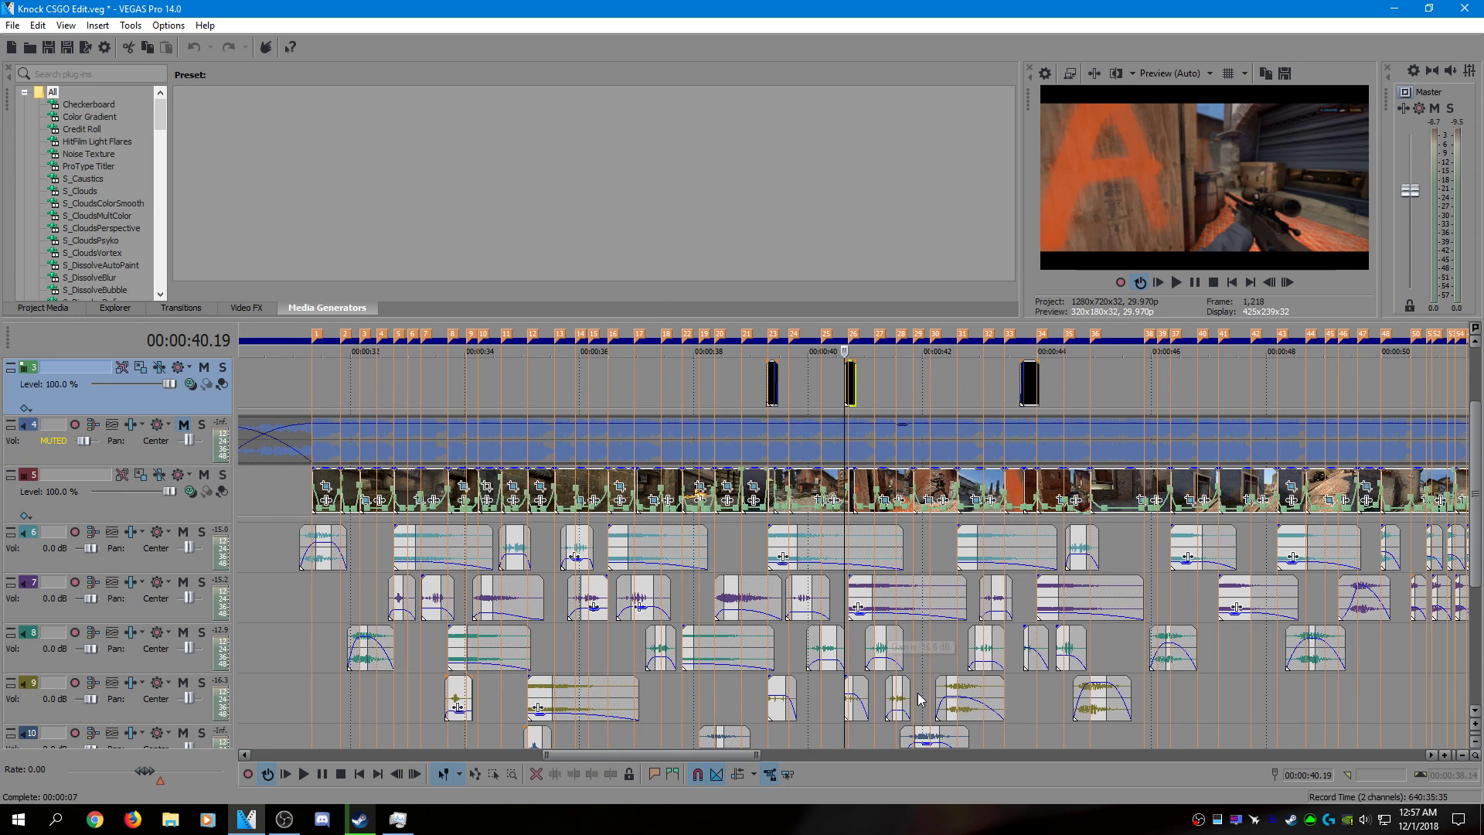
pyautogui.moveTo(716, 756); pyautogui.dragTo(797, 756)
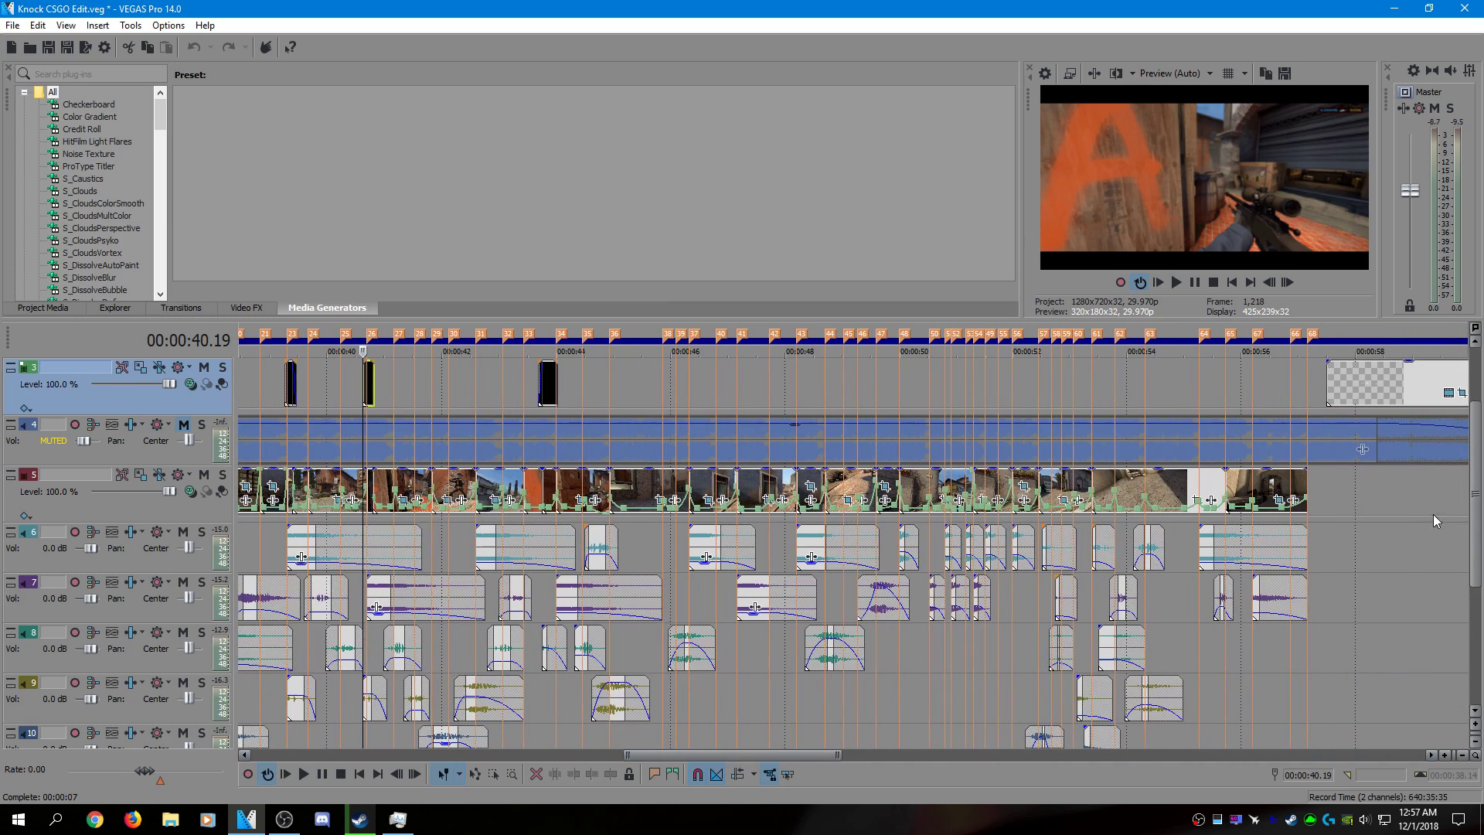
pyautogui.scroll(2, 1478, 512)
pyautogui.click(700, 436)
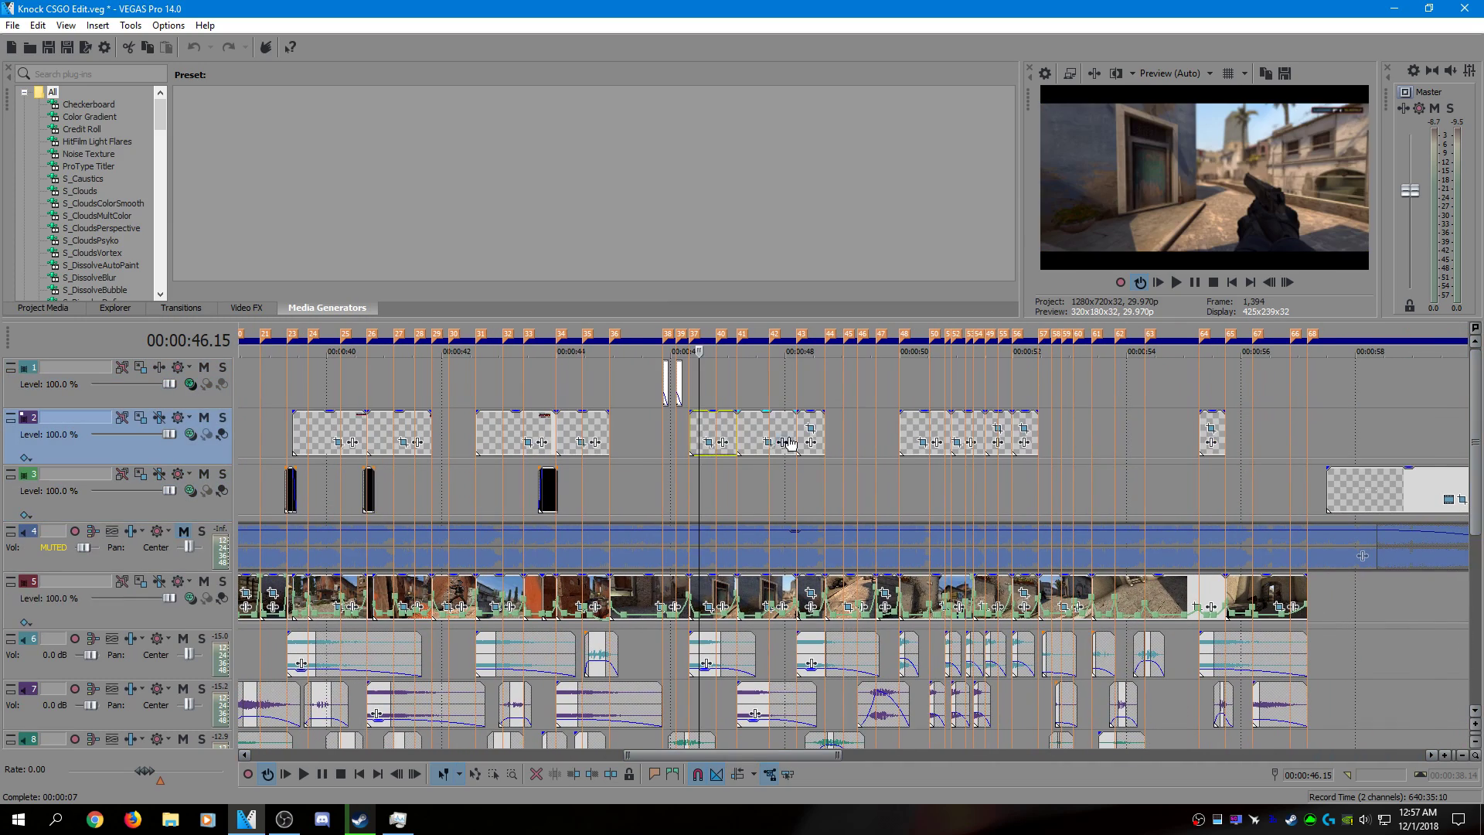
# - Preview the killfeed overlays on track 2 by selecting the events at 00:00:47.08 and 00:00:48.06 in turn
pyautogui.scroll(1, 791, 439)
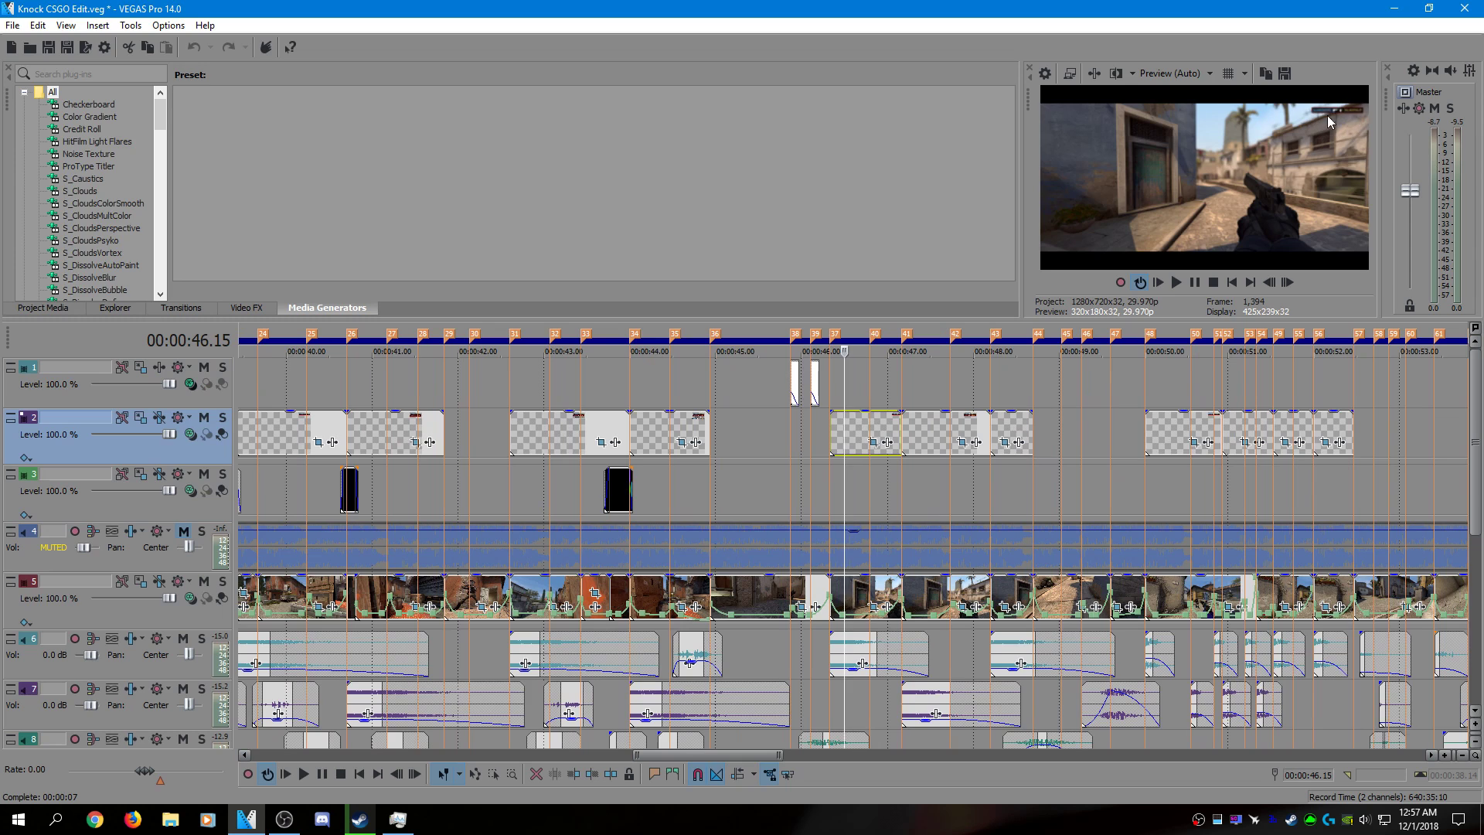
pyautogui.click(910, 422)
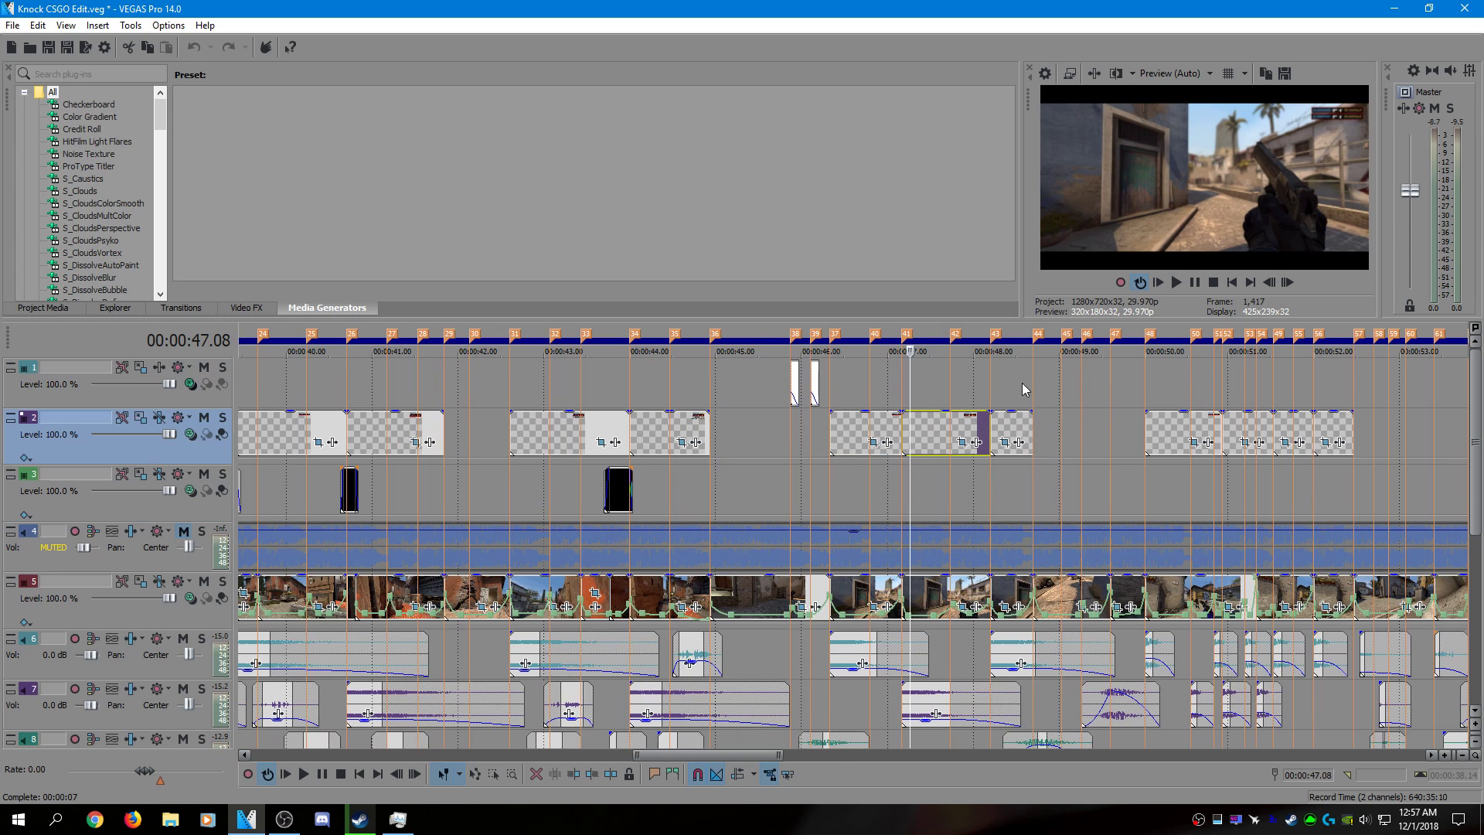
pyautogui.click(992, 435)
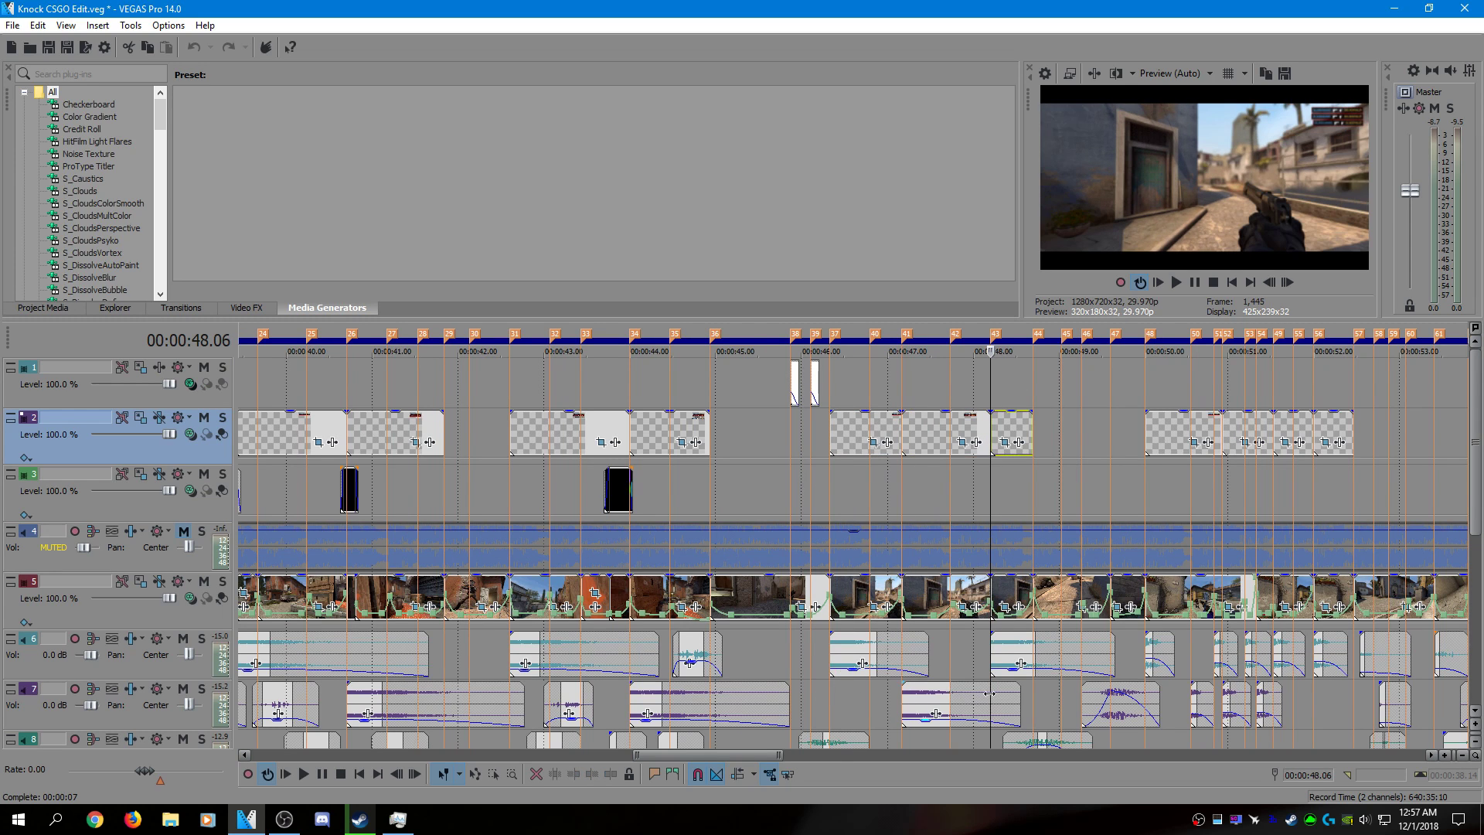
# - Look over the sound effect layout on tracks 6 to 11 across the whole length of the edit
pyautogui.moveTo(745, 755); pyautogui.dragTo(654, 755)
pyautogui.moveTo(1475, 521); pyautogui.dragTo(1475, 570)
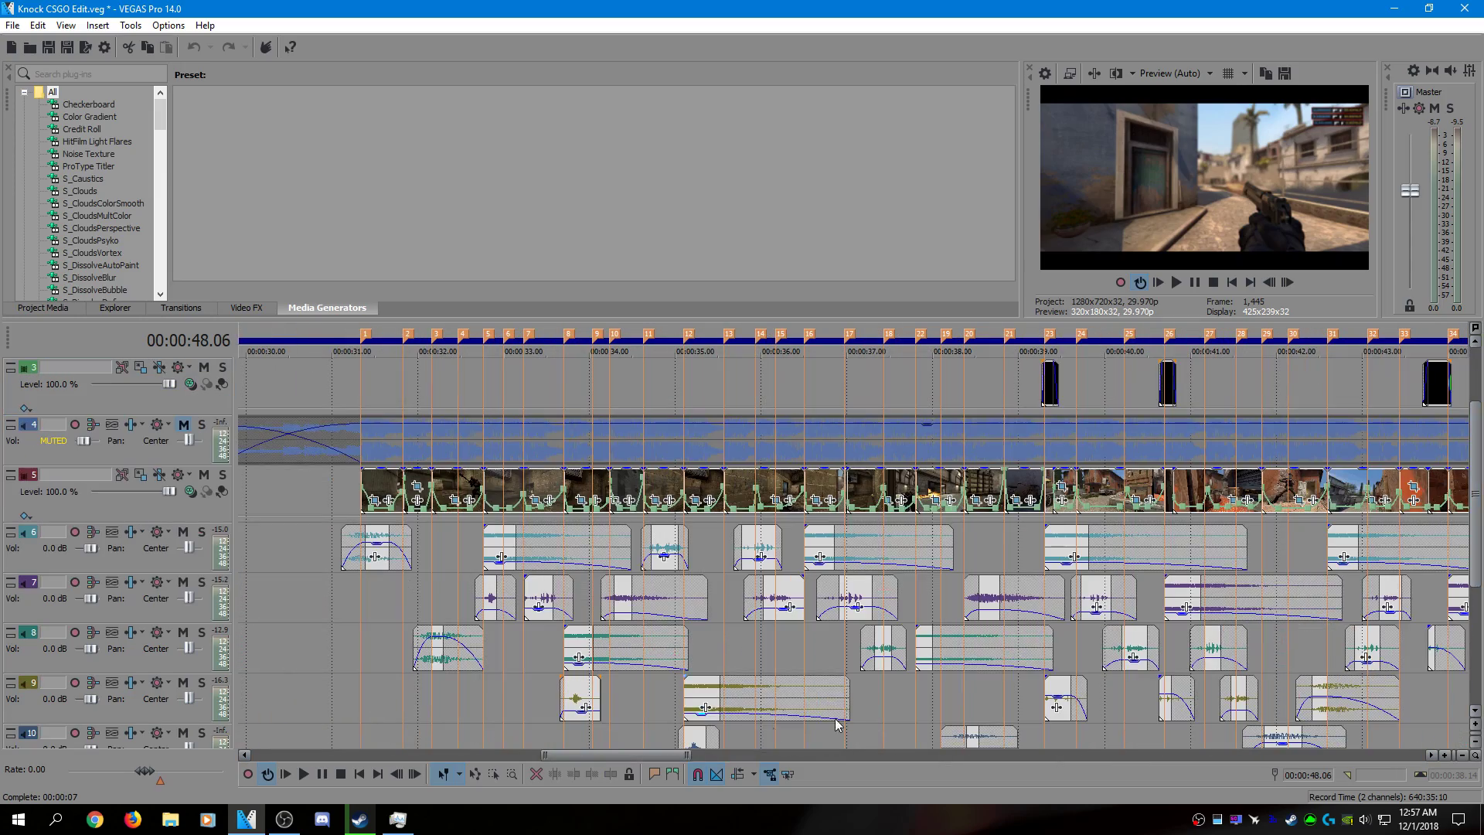
pyautogui.moveTo(631, 756); pyautogui.dragTo(817, 771)
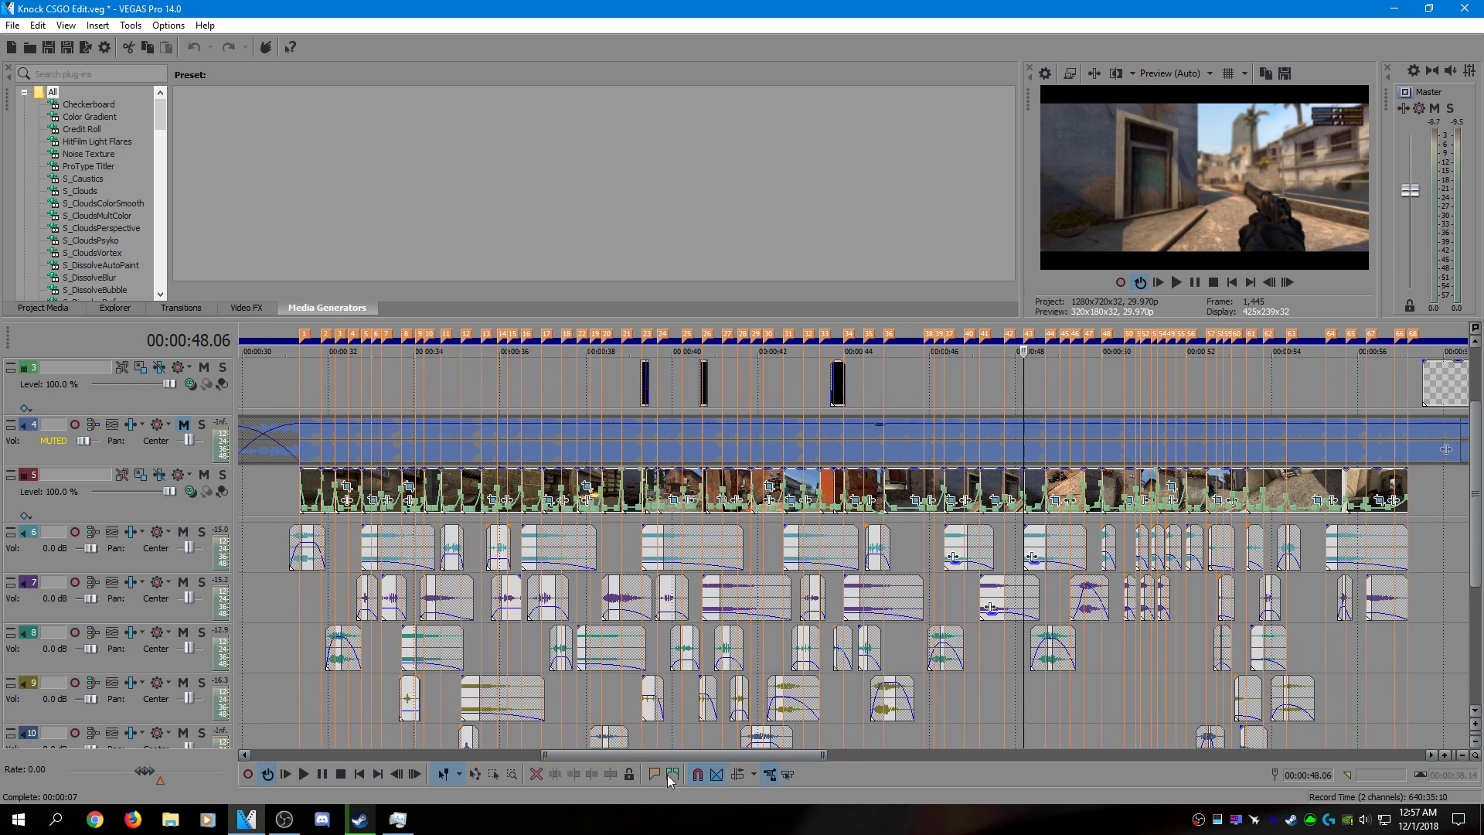
pyautogui.moveTo(543, 758); pyautogui.dragTo(552, 758)
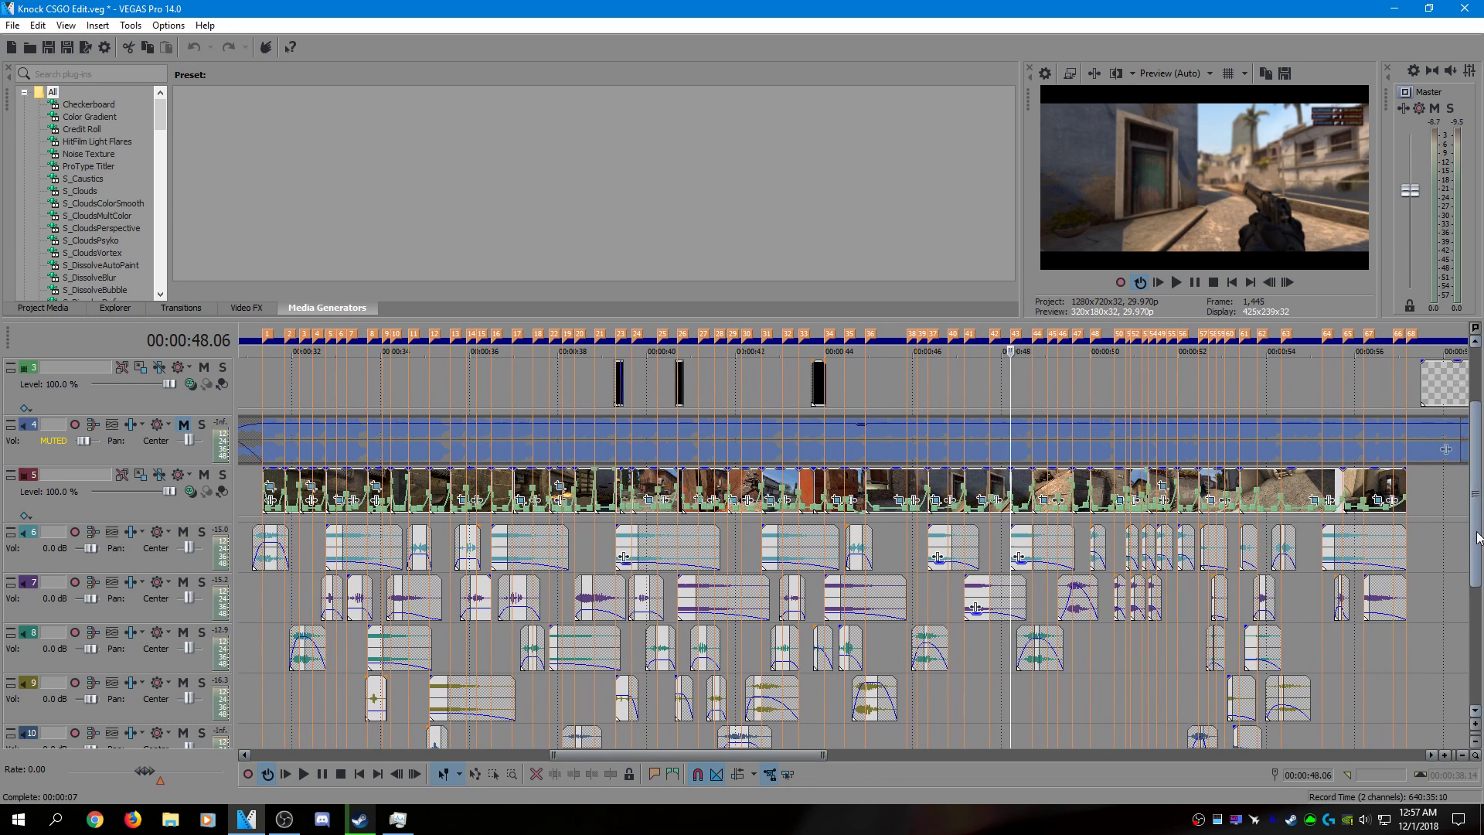
pyautogui.moveTo(1476, 494); pyautogui.dragTo(1476, 547)
pyautogui.moveTo(823, 755)
pyautogui.mouseDown()
pyautogui.moveTo(863, 755)
pyautogui.moveTo(710, 761)
pyautogui.moveTo(839, 758)
pyautogui.moveTo(827, 758)
pyautogui.mouseUp()
pyautogui.moveTo(1478, 590); pyautogui.dragTo(1476, 553)
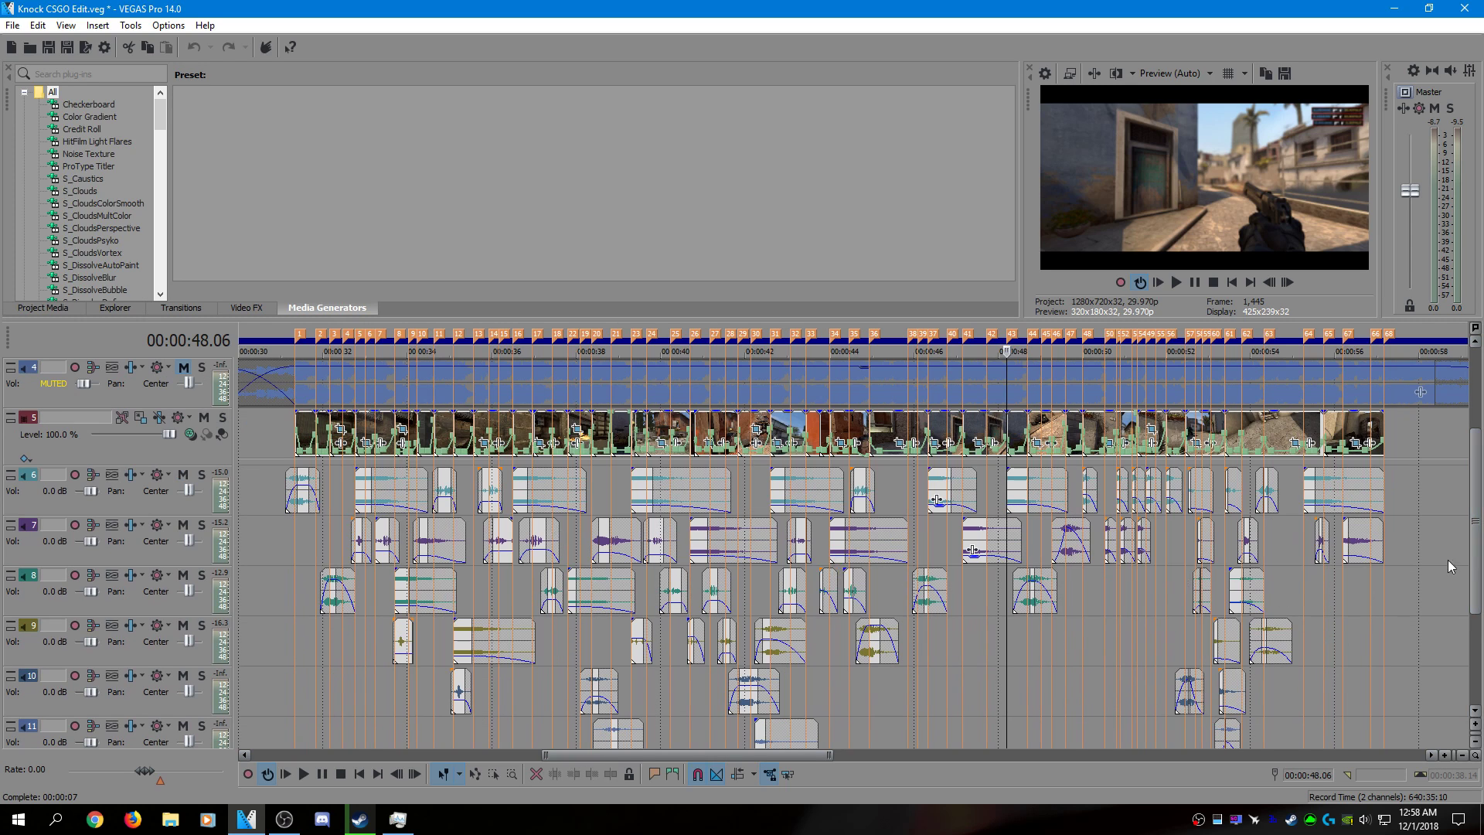
pyautogui.scroll(1, 1333, 567)
pyautogui.scroll(-4, 681, 613)
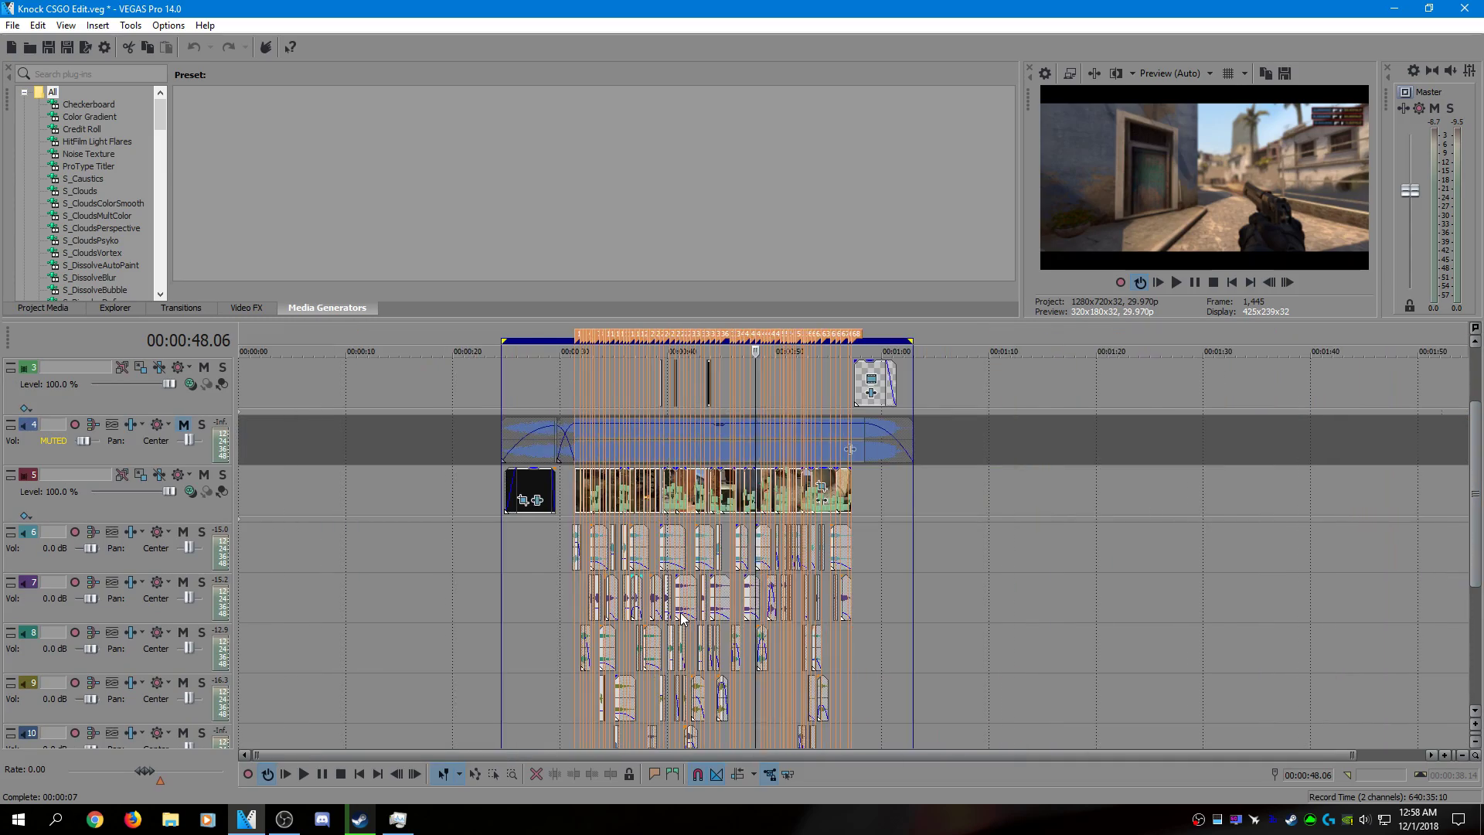
pyautogui.scroll(4, 681, 613)
pyautogui.moveTo(633, 754); pyautogui.dragTo(595, 759)
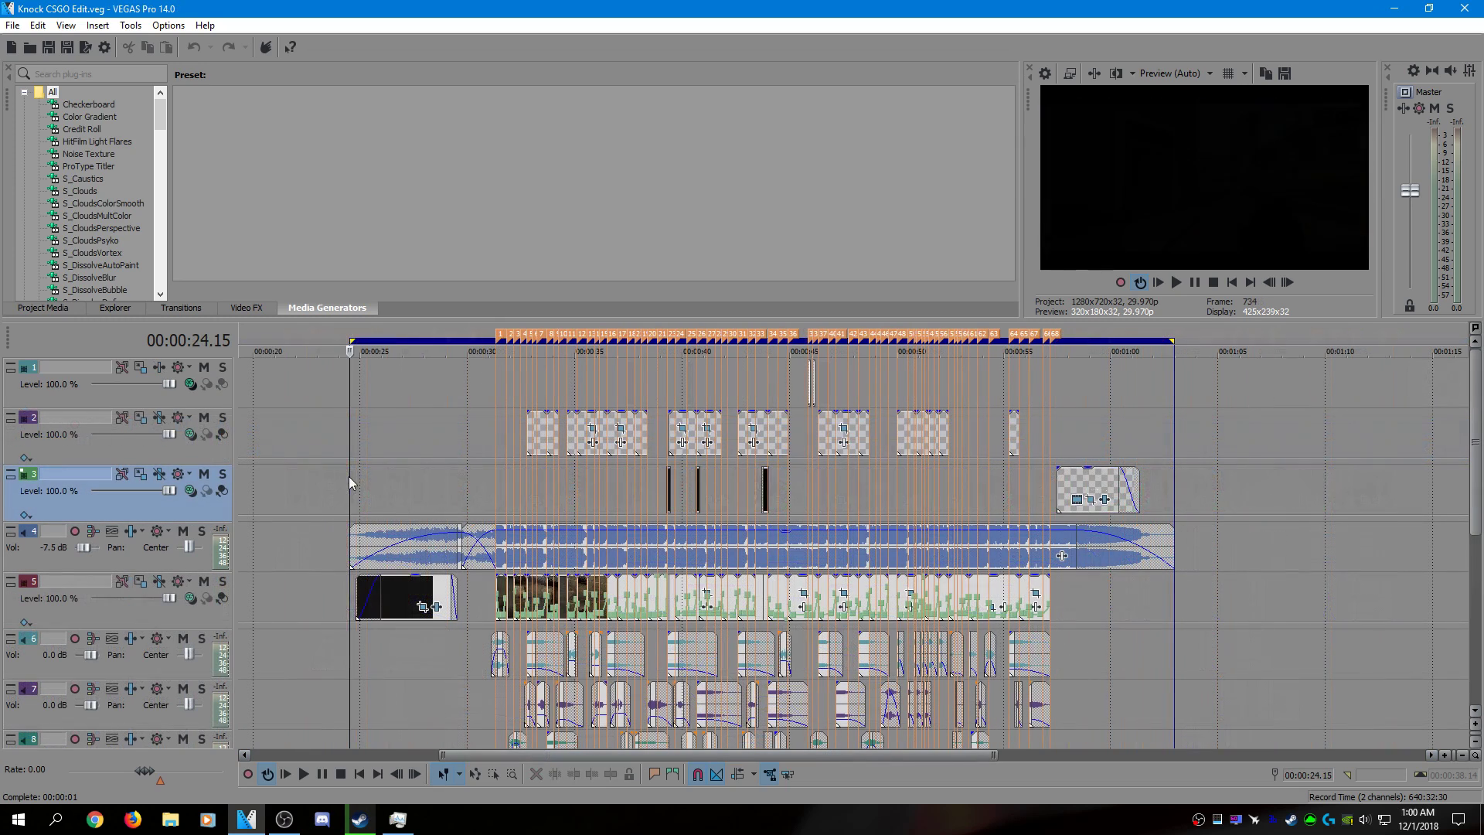
# - Open the Render As settings, select the Uncompressed 2K template under Video for Windows, and open its custom settings
pyautogui.moveTo(350, 483); pyautogui.dragTo(1173, 523)
pyautogui.click(12, 24)
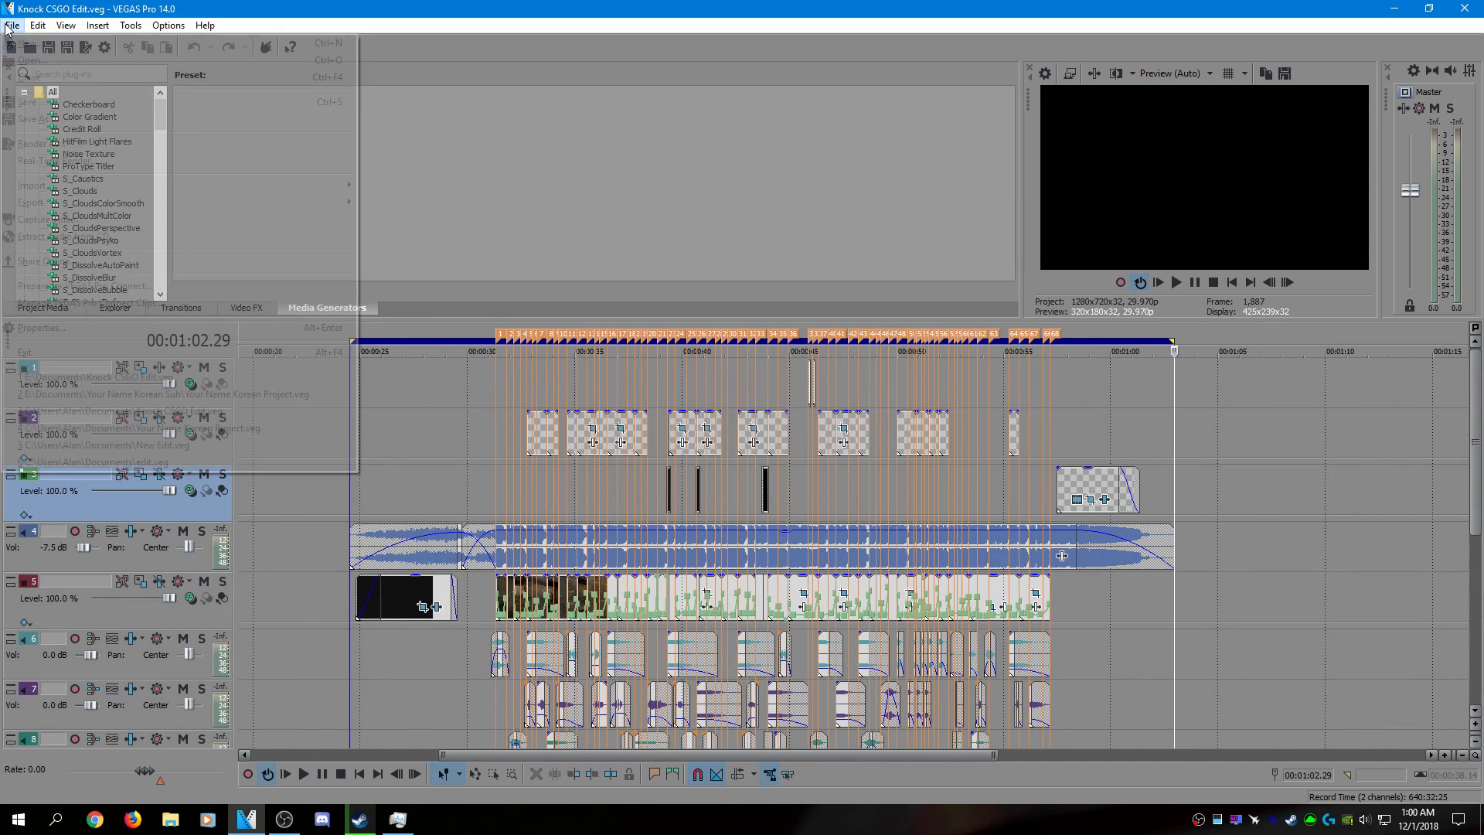
pyautogui.click(72, 142)
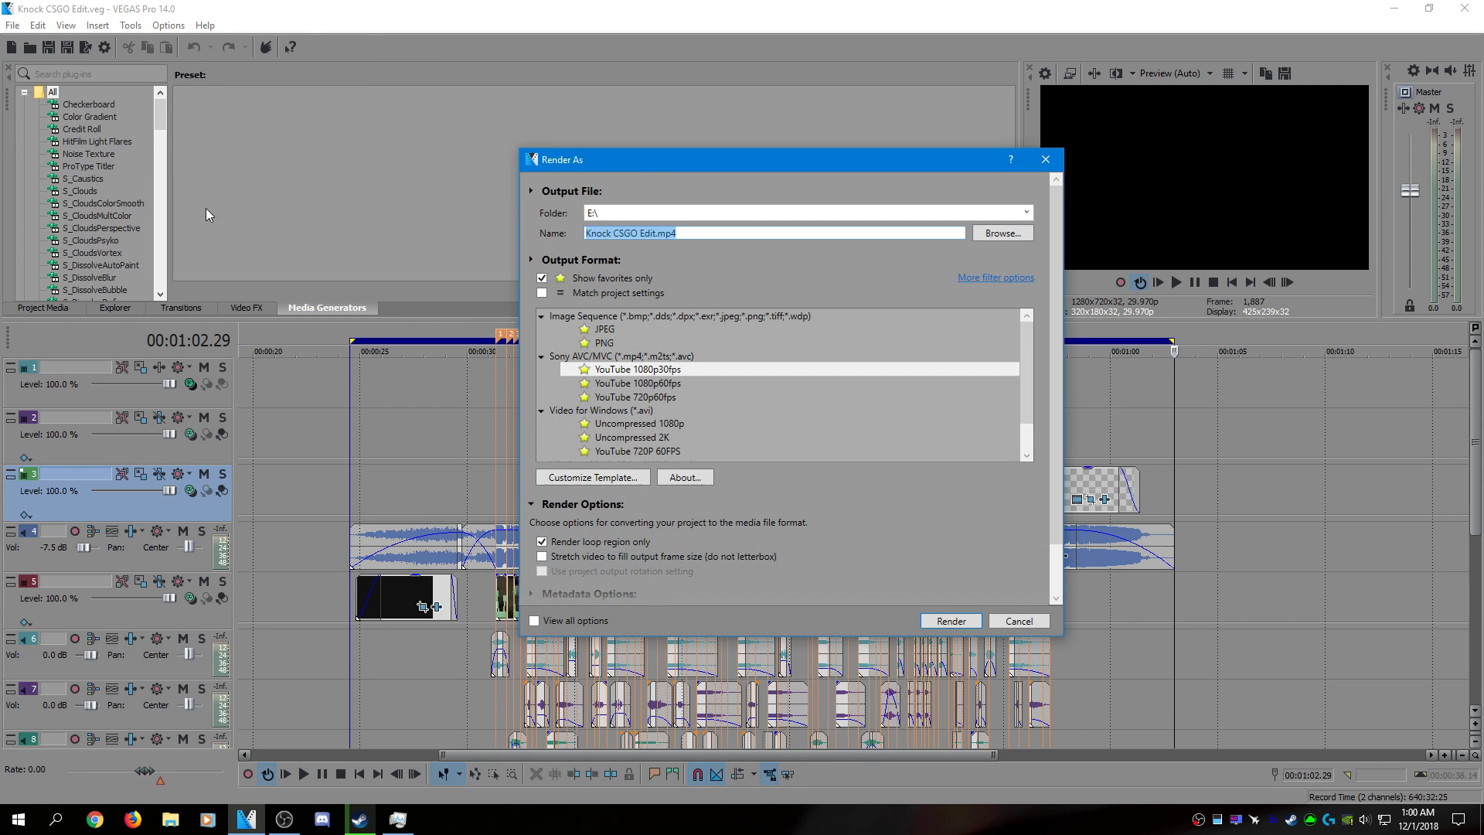
pyautogui.click(629, 437)
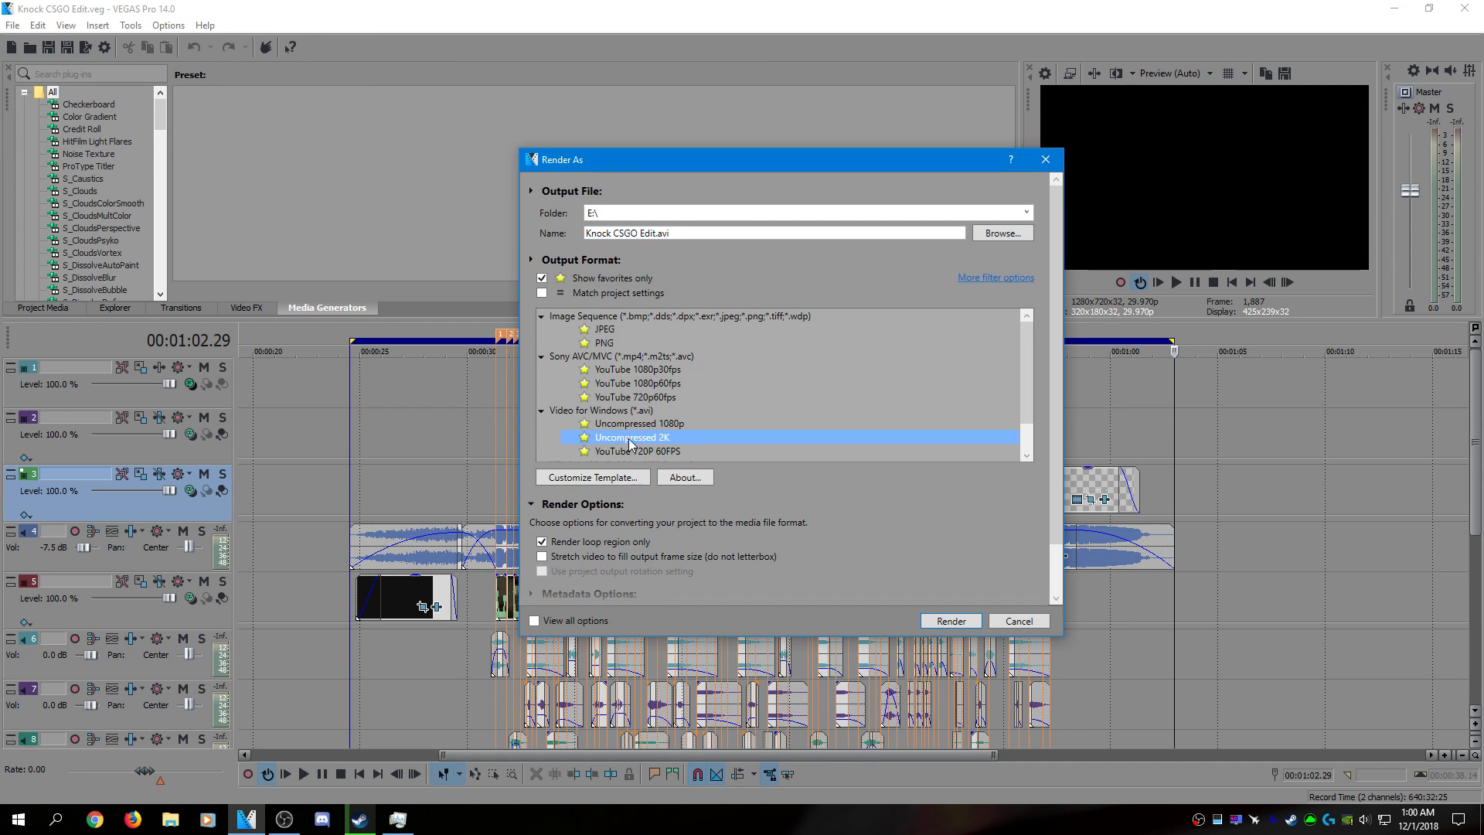
pyautogui.click(629, 479)
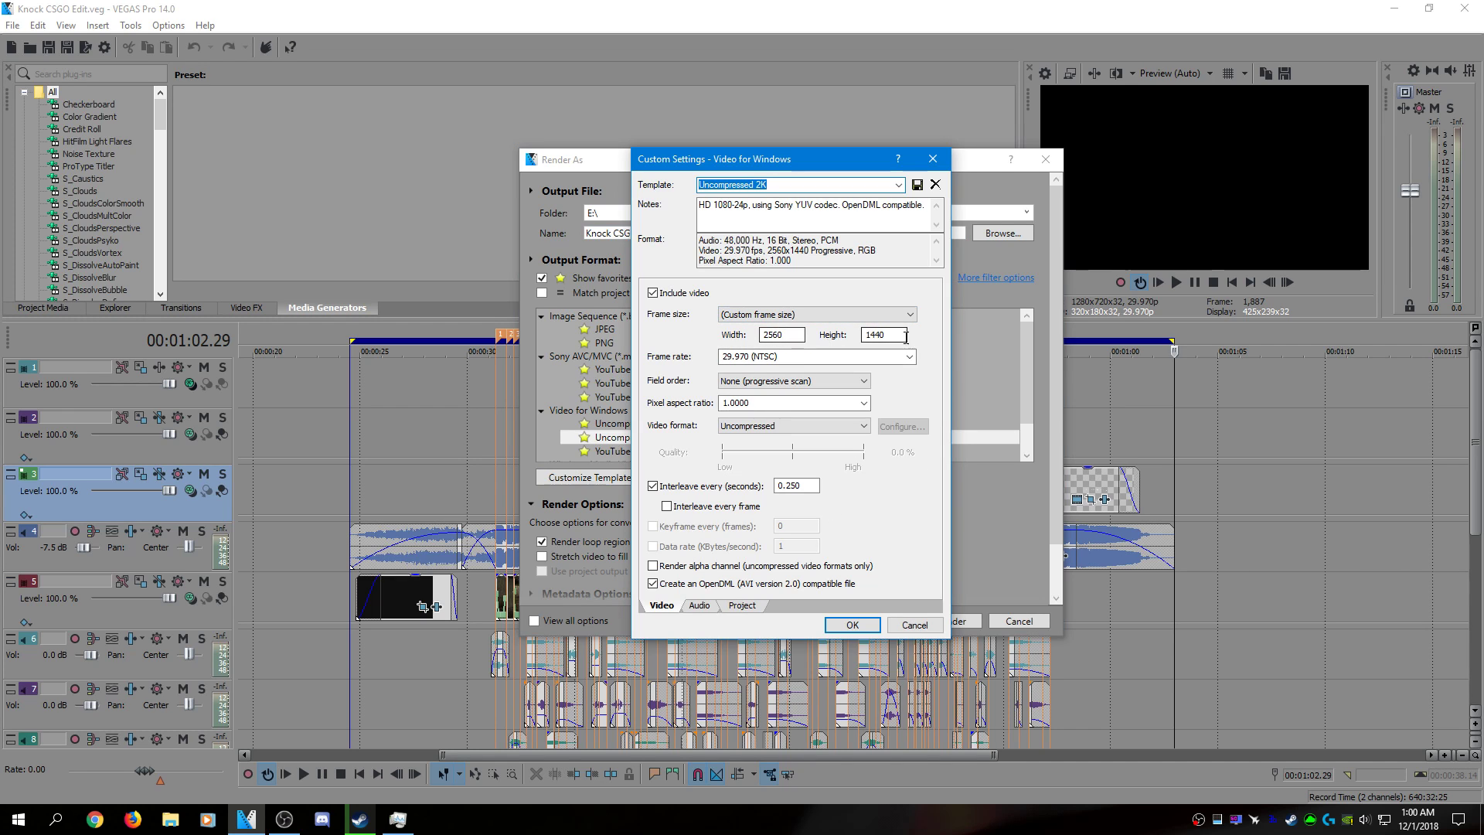
# - Examine the frame rate, video format and project options of the Uncompressed 2K template, leaving the custom settings without changes
pyautogui.click(912, 356)
pyautogui.click(888, 427)
pyautogui.click(760, 427)
pyautogui.click(760, 427)
pyautogui.click(761, 606)
pyautogui.click(824, 295)
pyautogui.click(845, 329)
pyautogui.click(914, 623)
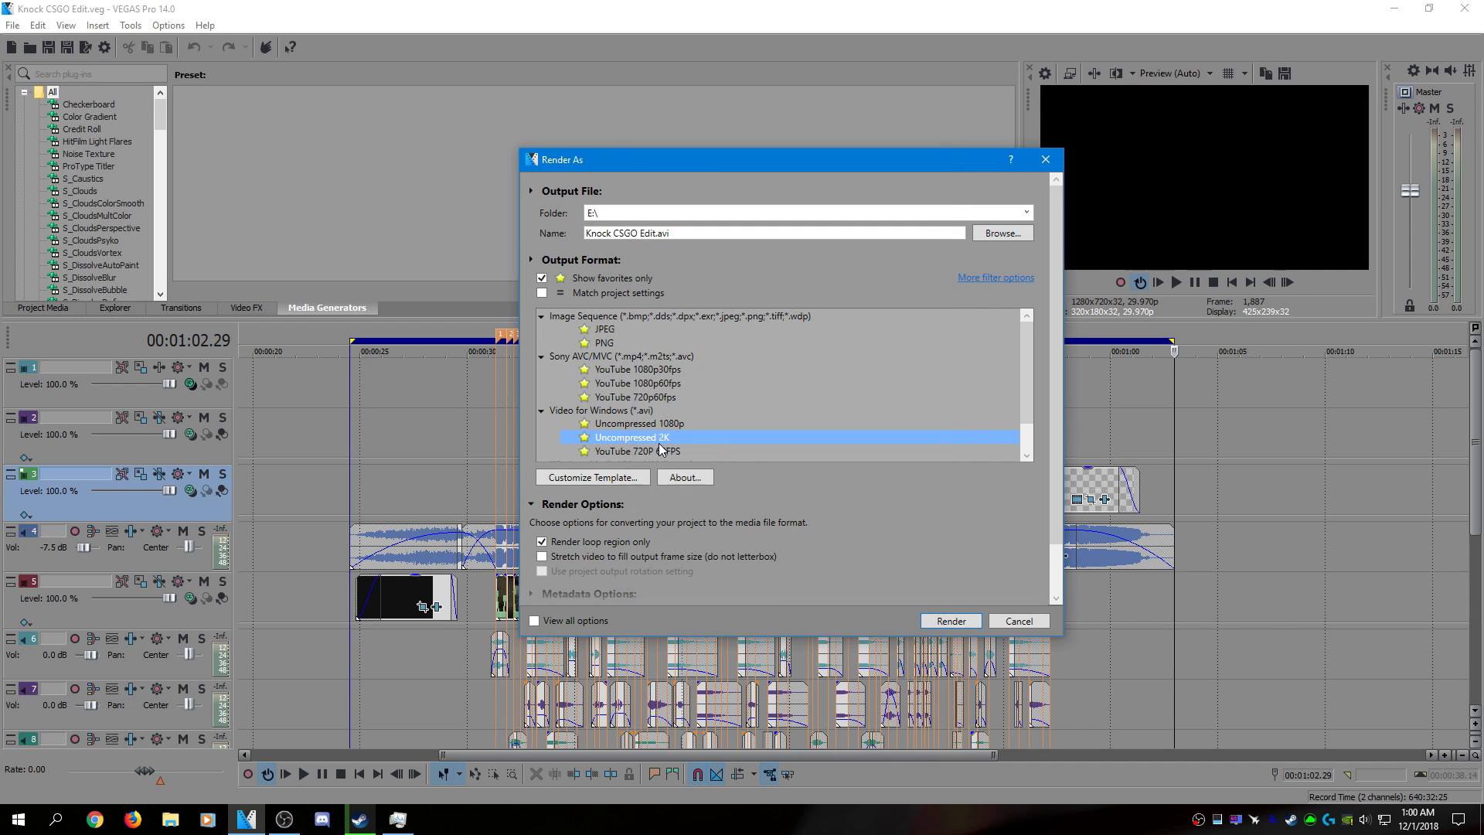
# - Check the output file name in the Render As settings and leave them without rendering
pyautogui.click(658, 236)
pyautogui.click(678, 235)
pyautogui.click(1018, 622)
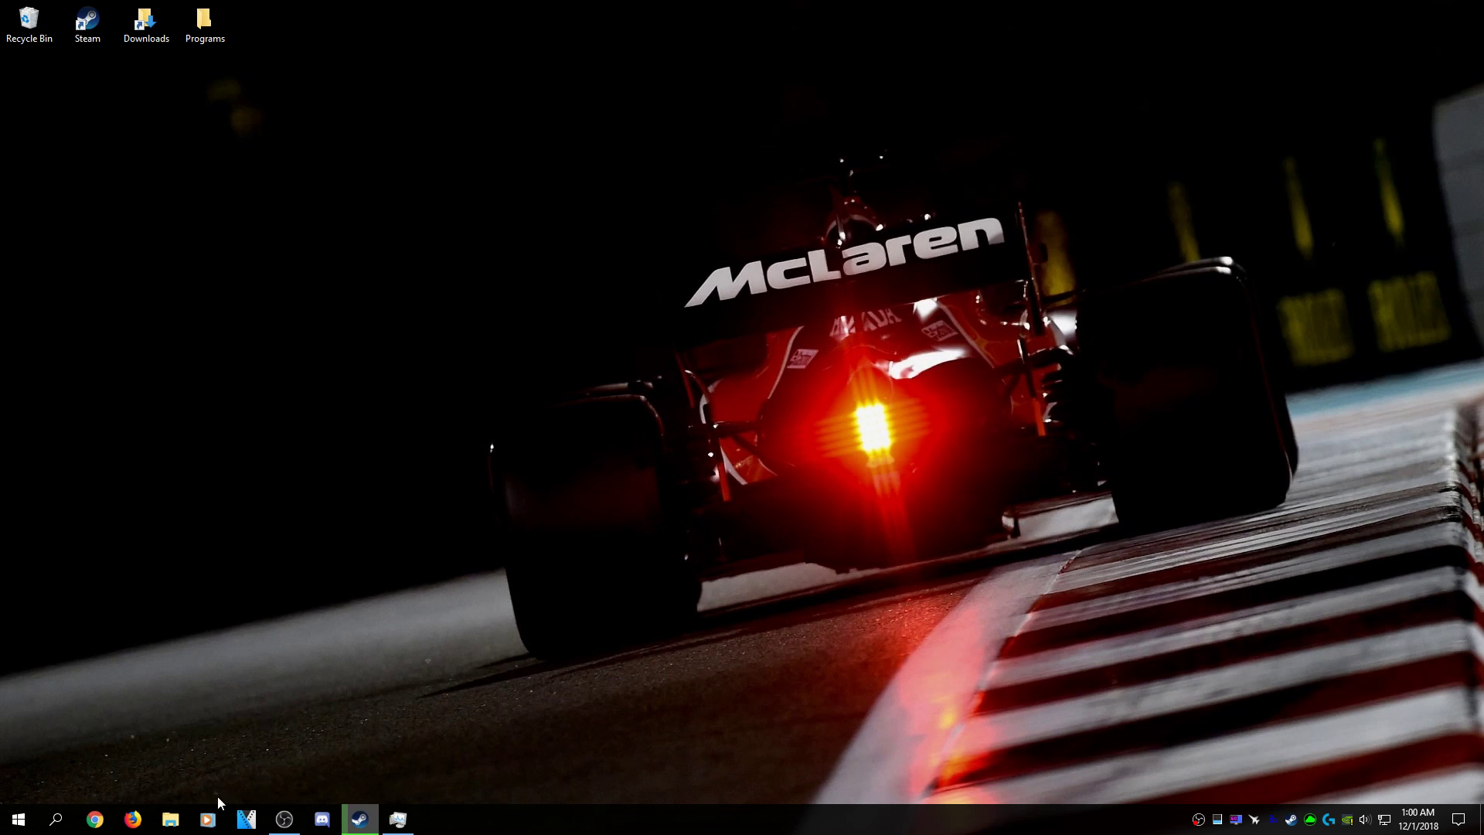
# - Switch to File Explorer, open the Storage (E:) drive and examine the detailed video properties of Knock CSGO Edit
pyautogui.click(171, 819)
pyautogui.click(477, 192)
pyautogui.doubleClick(477, 193)
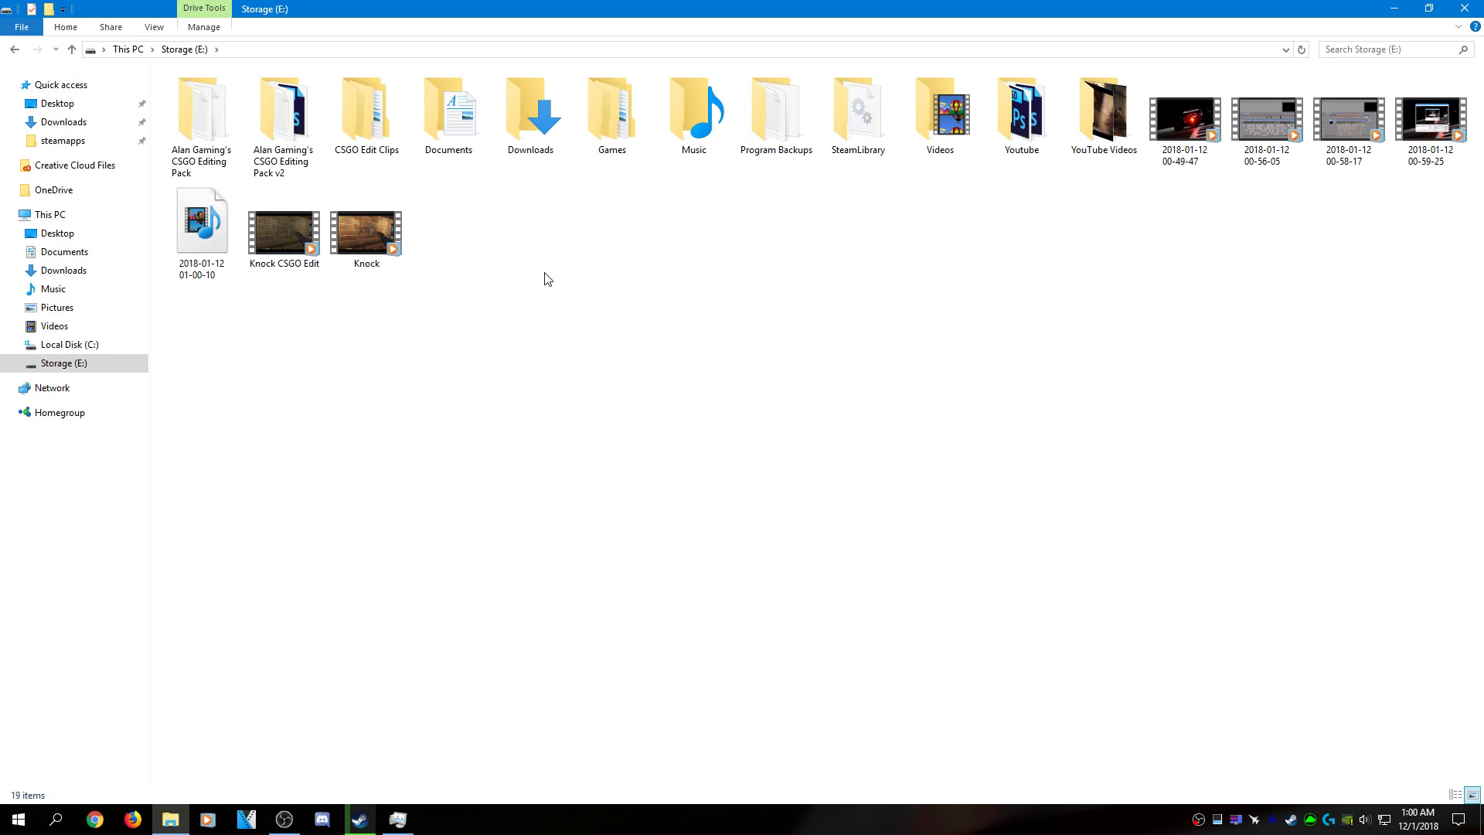
pyautogui.rightClick(259, 264)
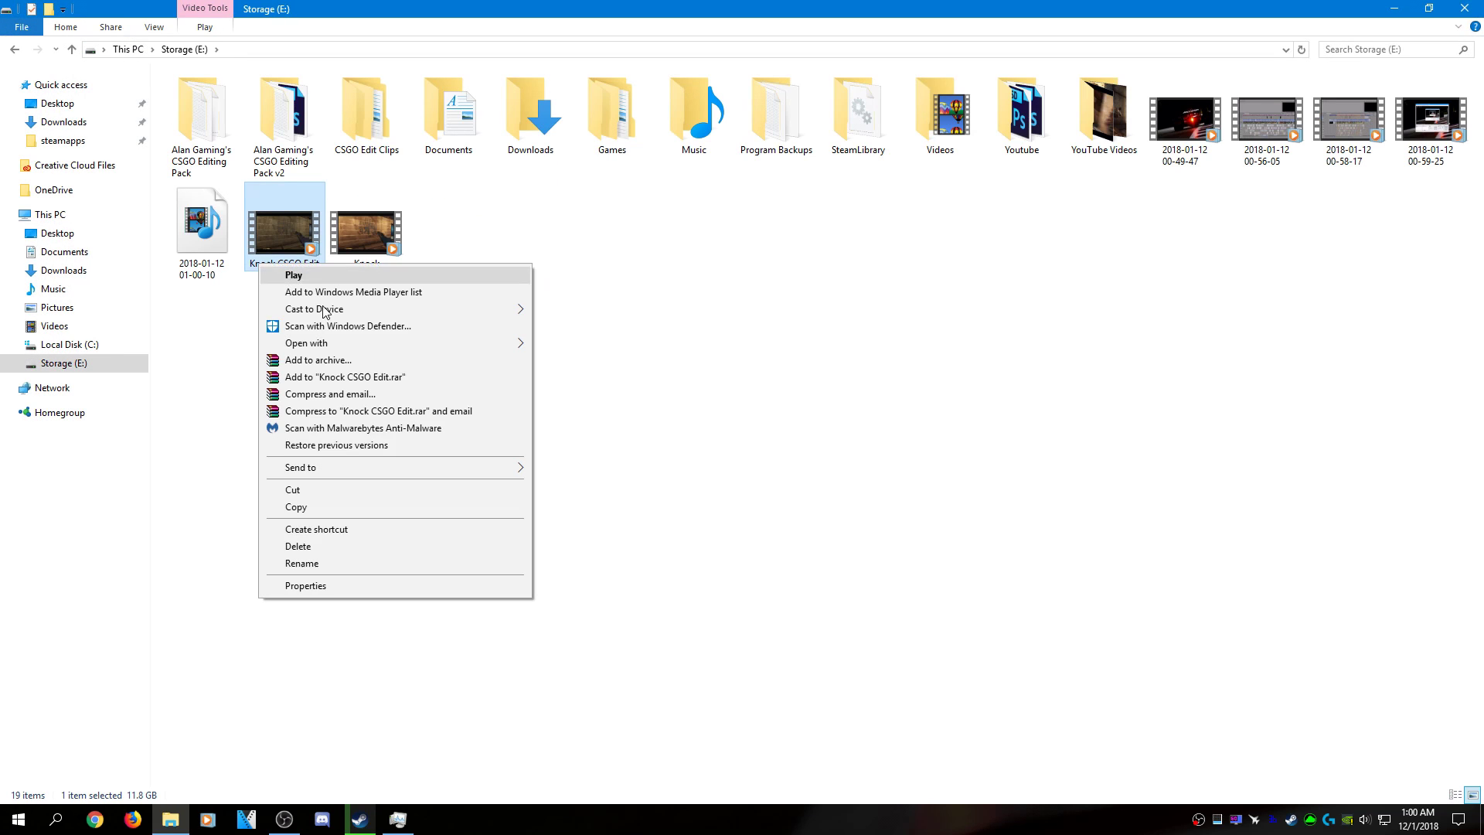
pyautogui.click(356, 586)
pyautogui.click(368, 302)
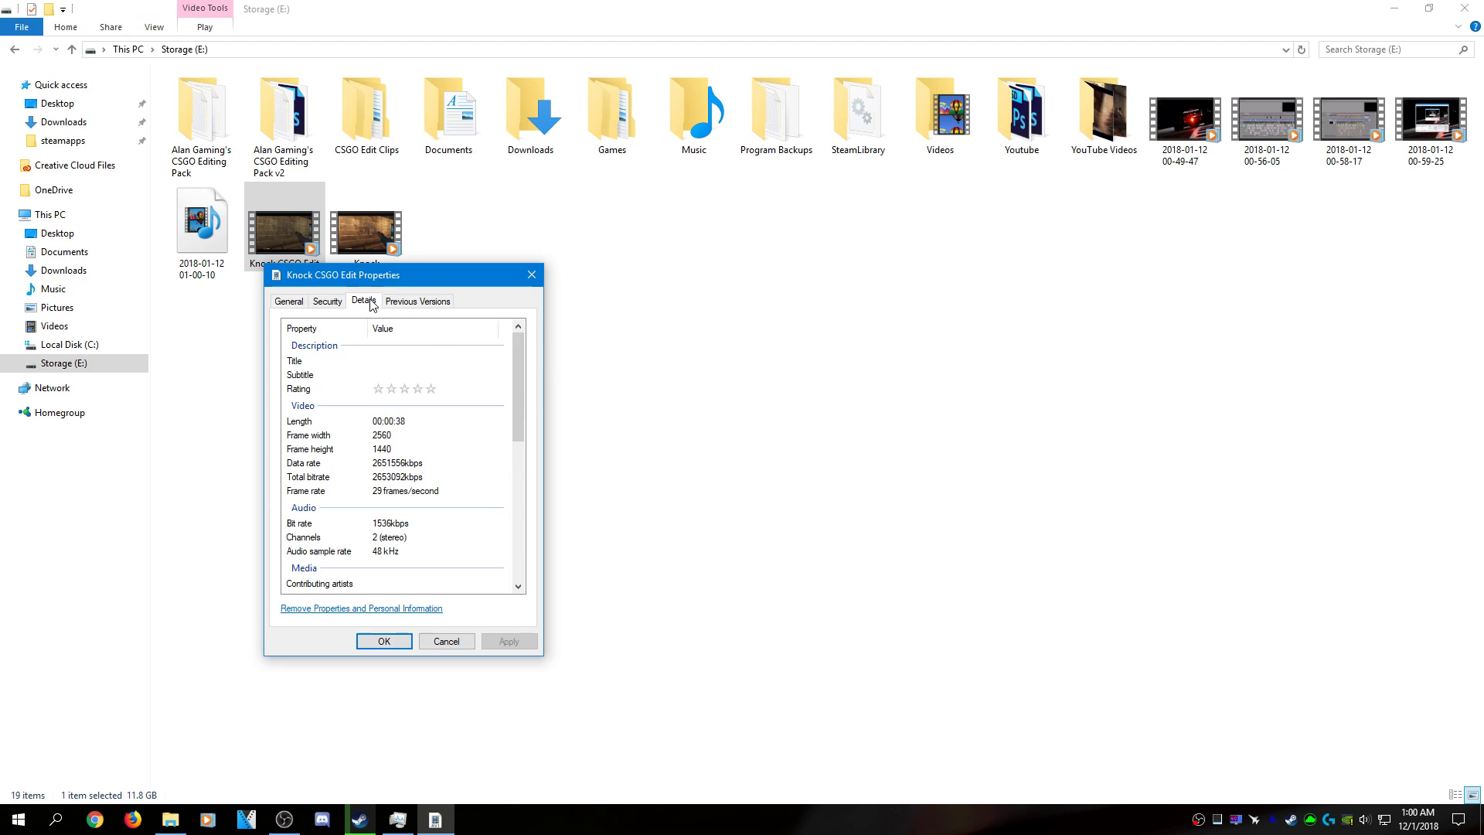
pyautogui.click(388, 450)
pyautogui.click(415, 492)
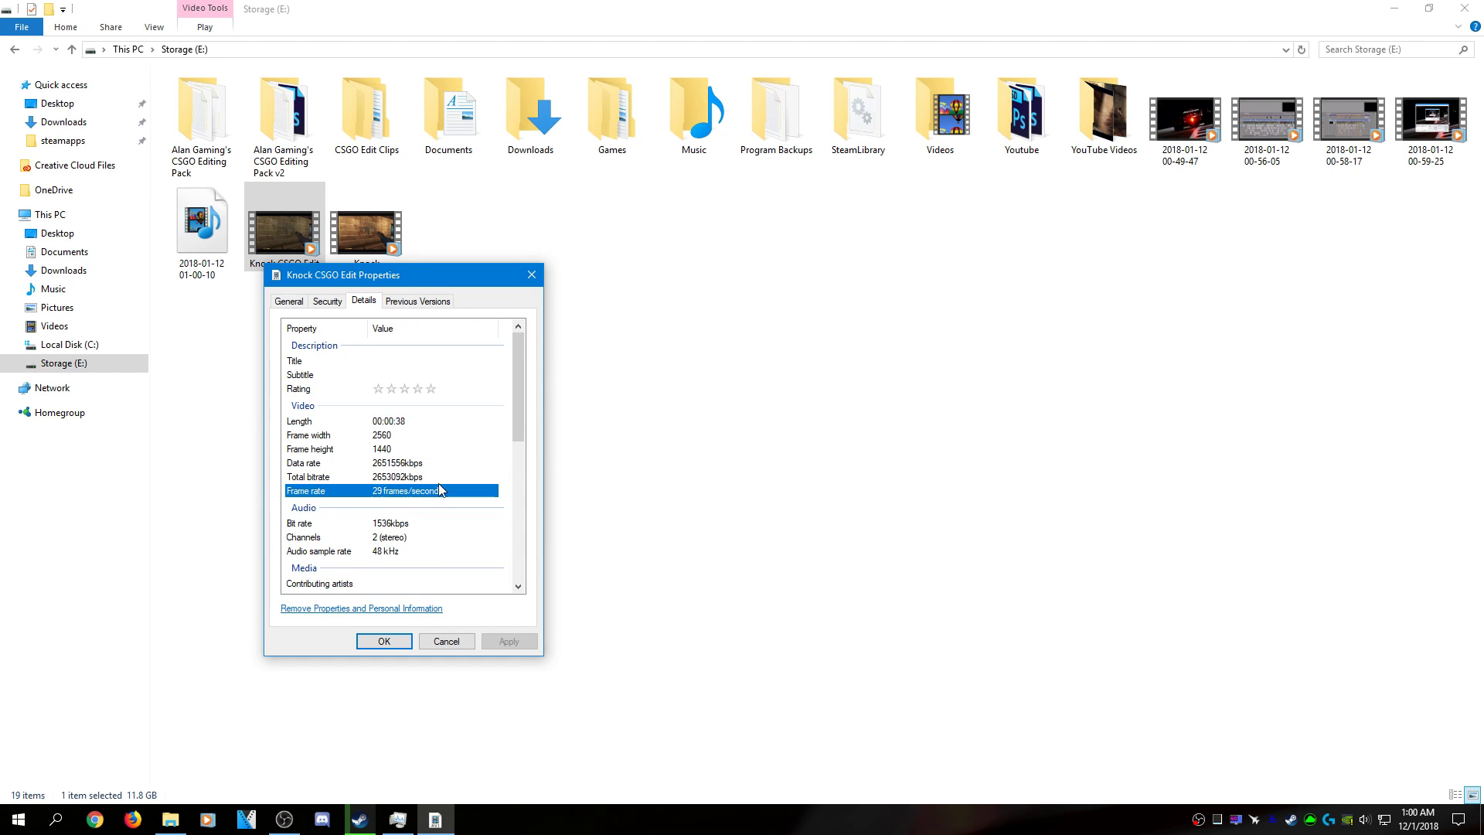
# - Check the file size of Knock CSGO Edit in its general properties
pyautogui.click(289, 301)
pyautogui.moveTo(340, 437); pyautogui.dragTo(370, 437)
pyautogui.click(369, 439)
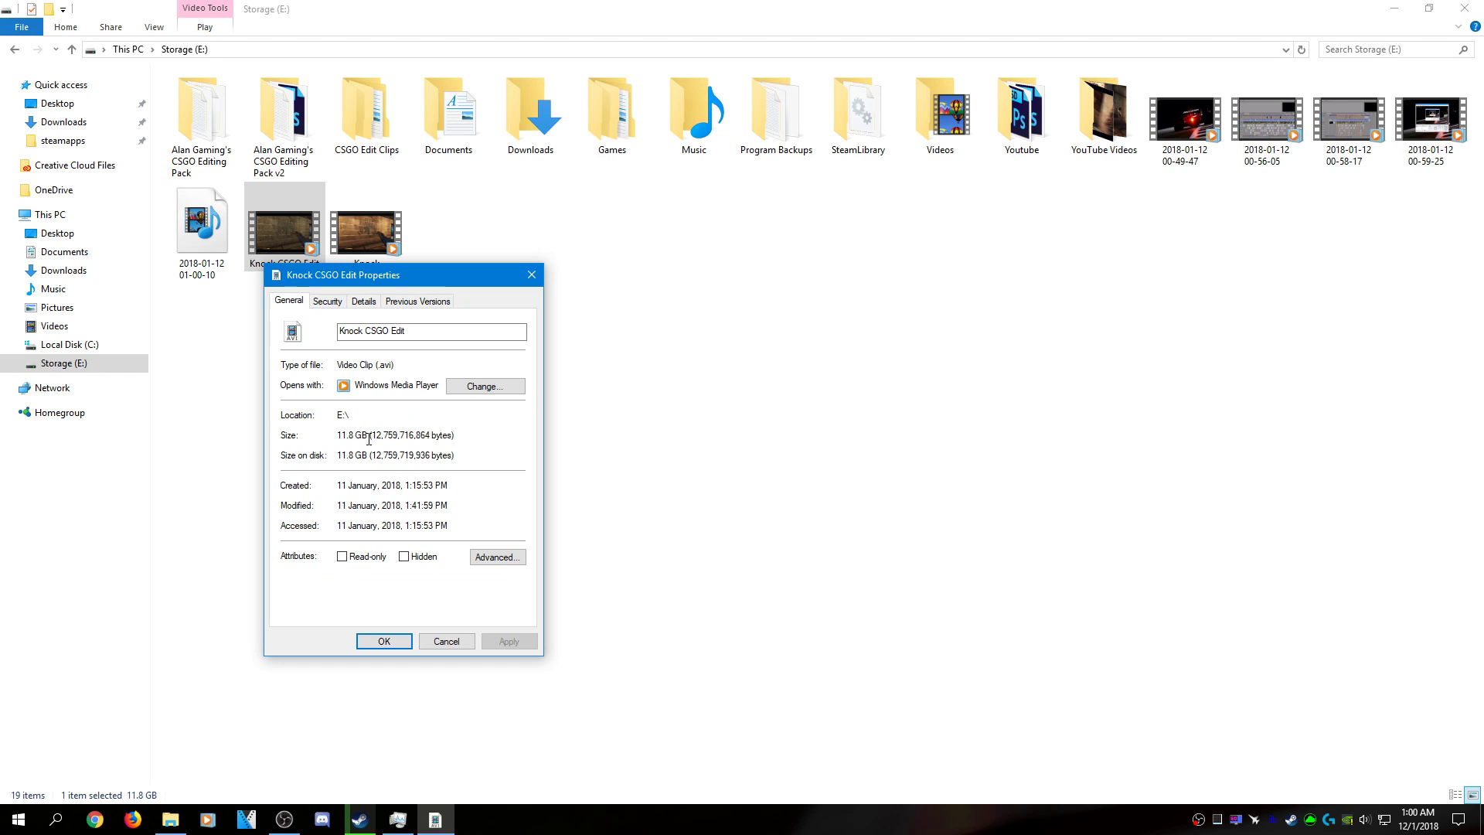
pyautogui.moveTo(369, 439); pyautogui.dragTo(339, 438)
pyautogui.click(384, 438)
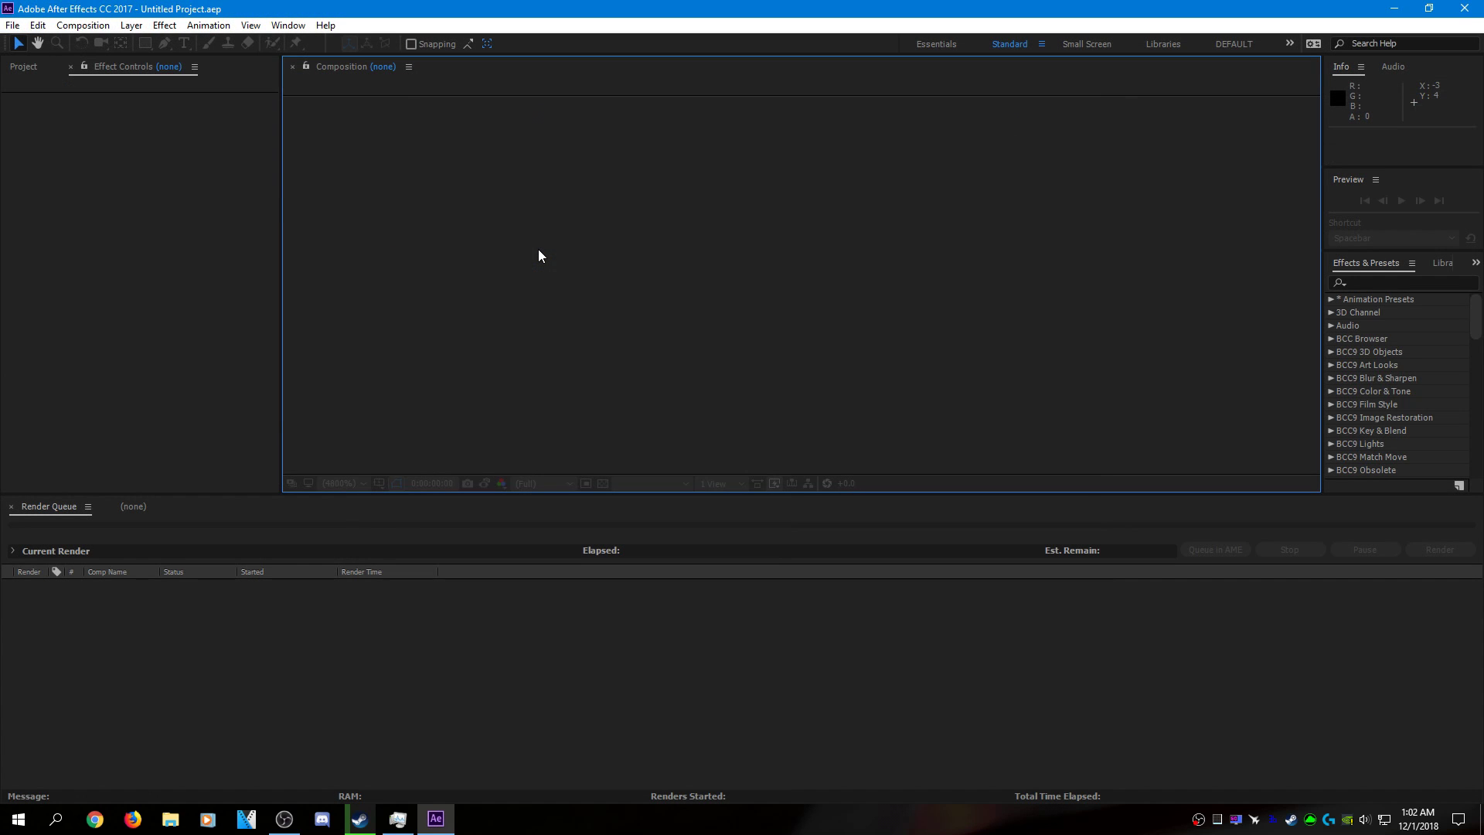
# - In After Effects, import the Knock CSGO Edit video from Storage (E:) as footage
pyautogui.click(216, 212)
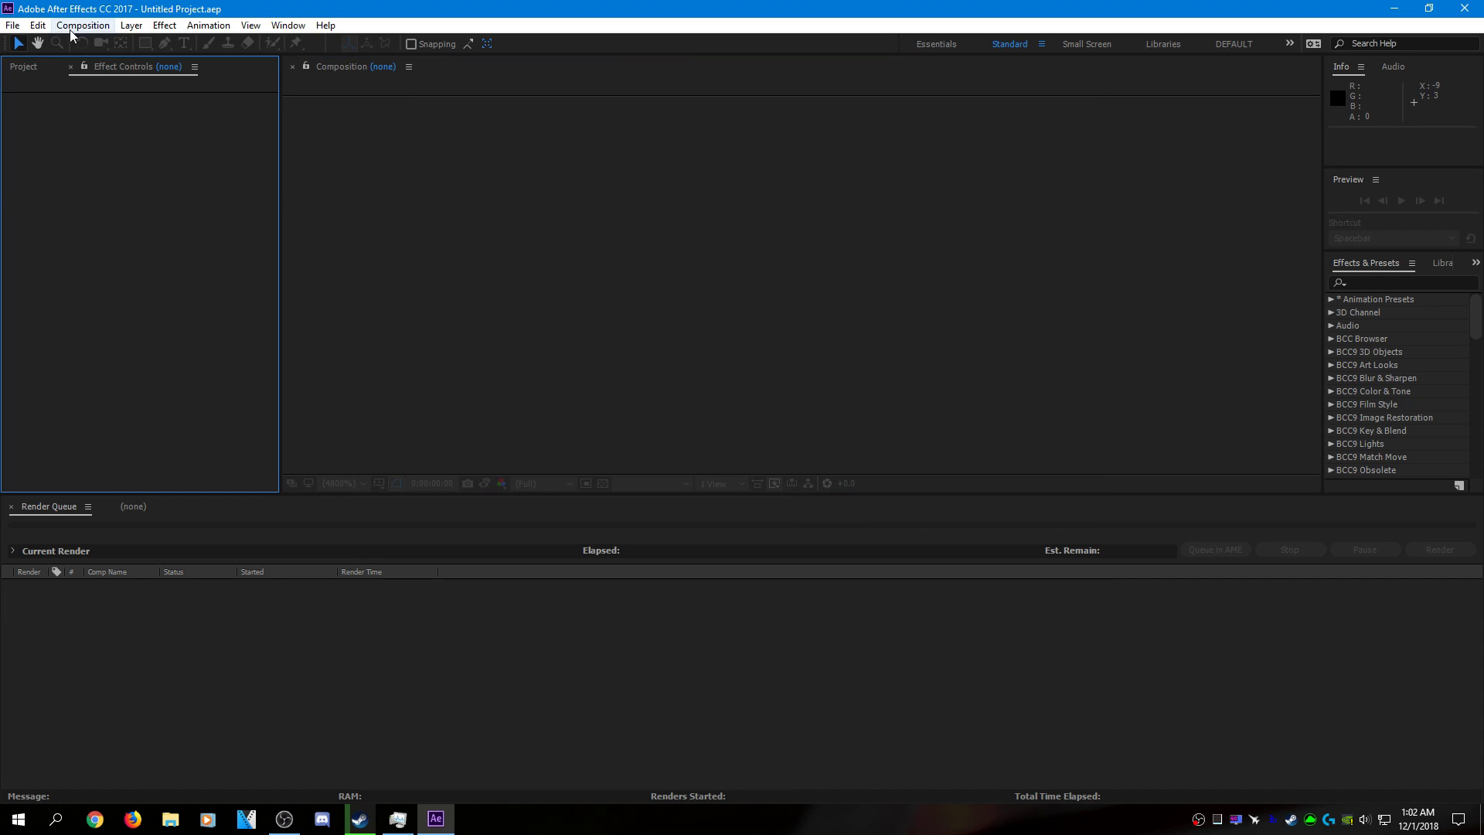
pyautogui.click(13, 25)
pyautogui.moveTo(210, 263)
pyautogui.click(313, 260)
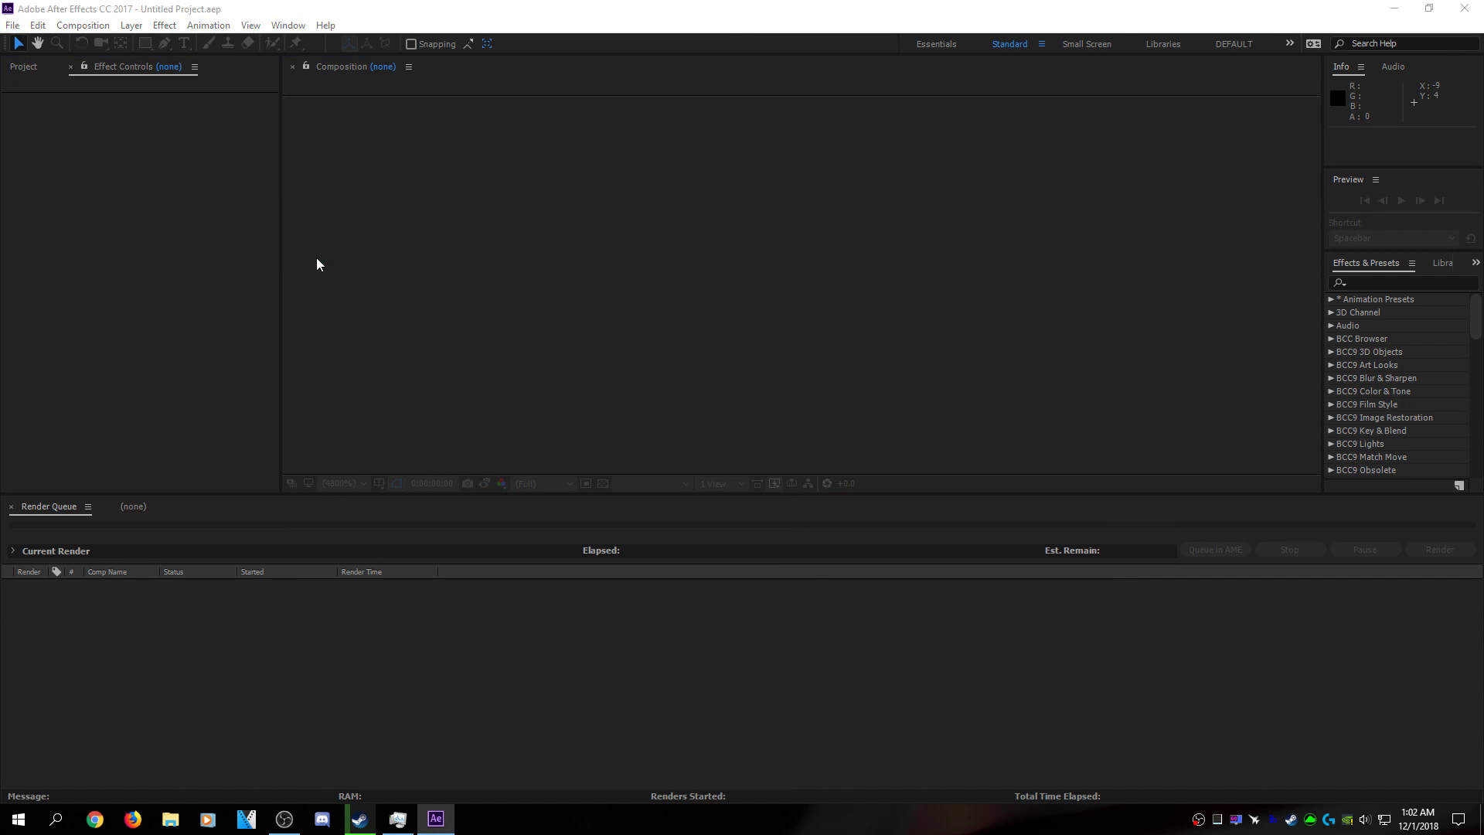
pyautogui.click(255, 352)
pyautogui.scroll(-2, 232, 359)
pyautogui.click(187, 363)
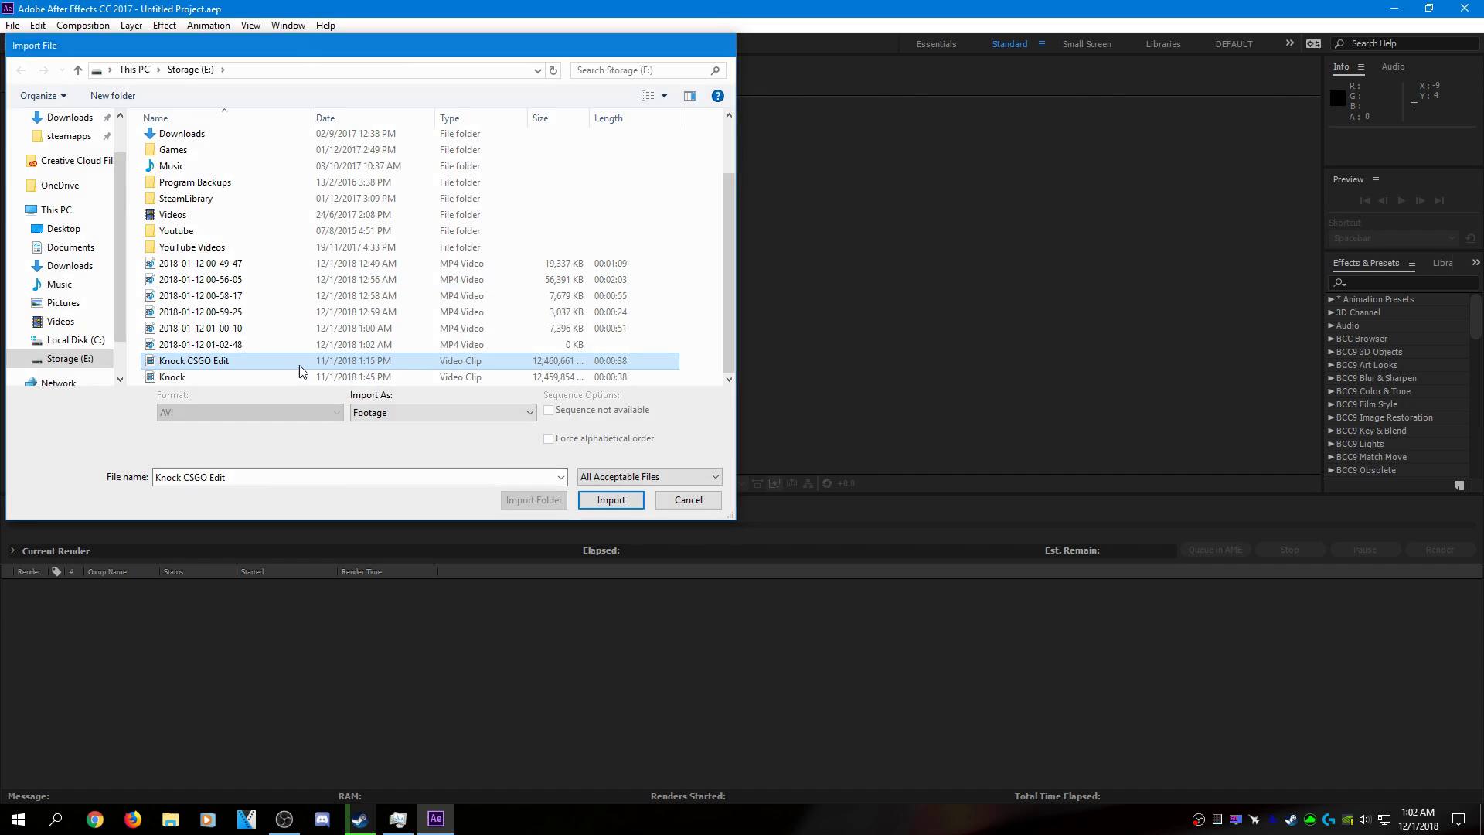
pyautogui.doubleClick(247, 361)
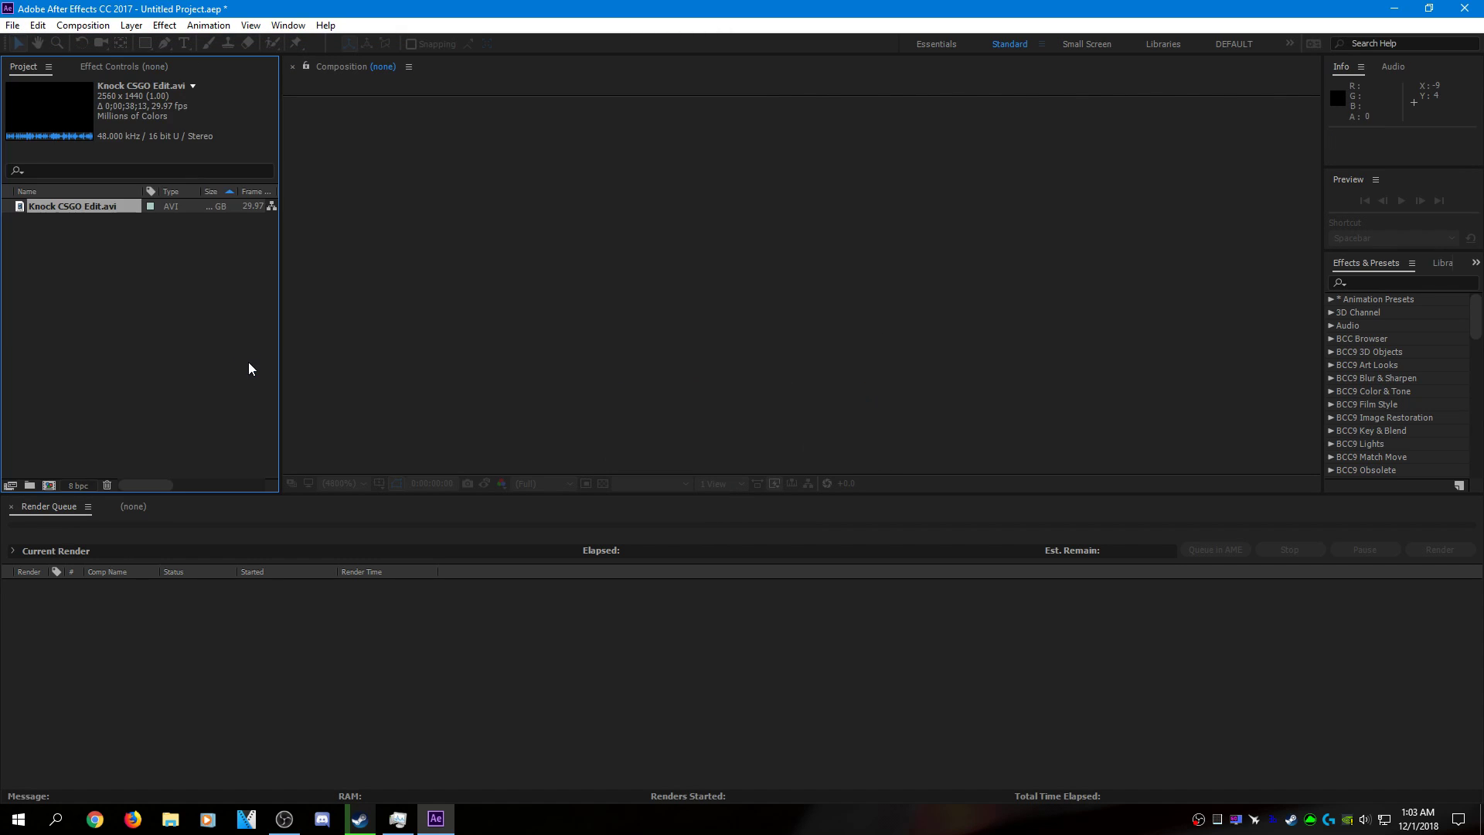
# - Create a composition from Knock CSGO Edit.avi and preview frames along the timeline up to 0;00;25;25
pyautogui.moveTo(46, 491); pyautogui.dragTo(48, 487)
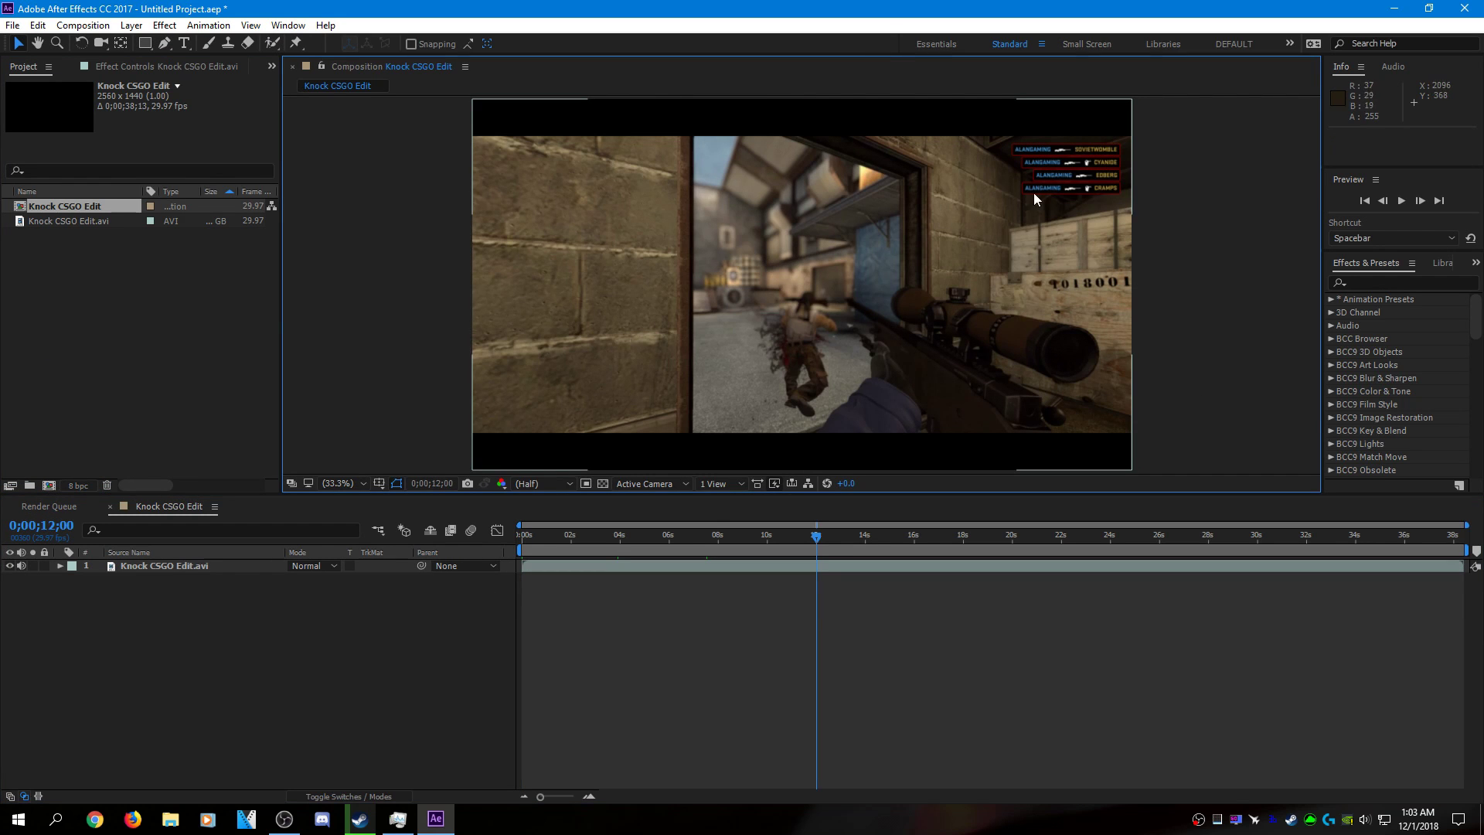
pyautogui.click(942, 541)
pyautogui.click(1034, 542)
pyautogui.click(1153, 554)
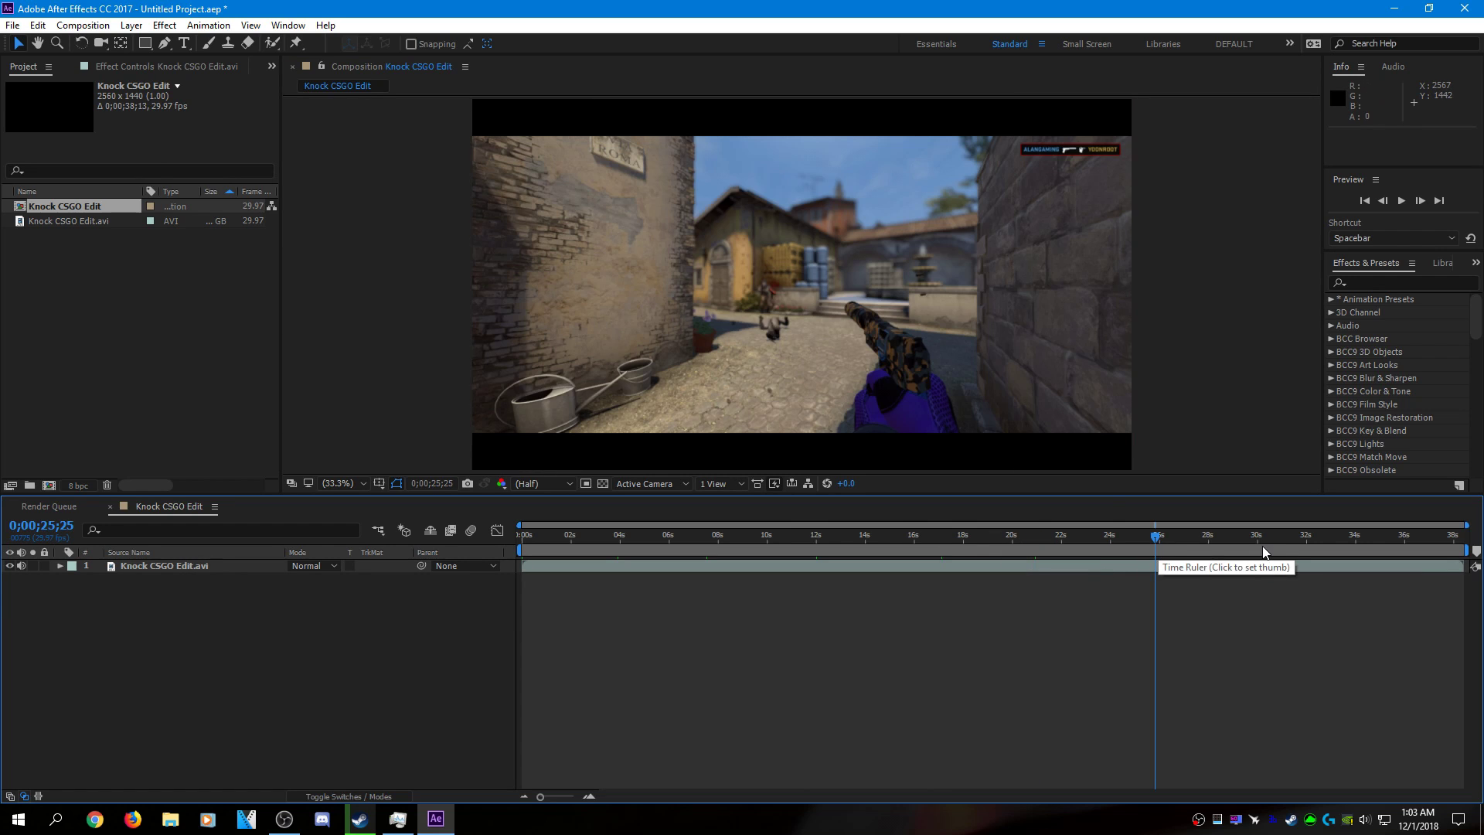
# - Search the effects for "looks" and apply Magic Bullet Looks to the Knock CSGO Edit.avi layer
pyautogui.click(1376, 284)
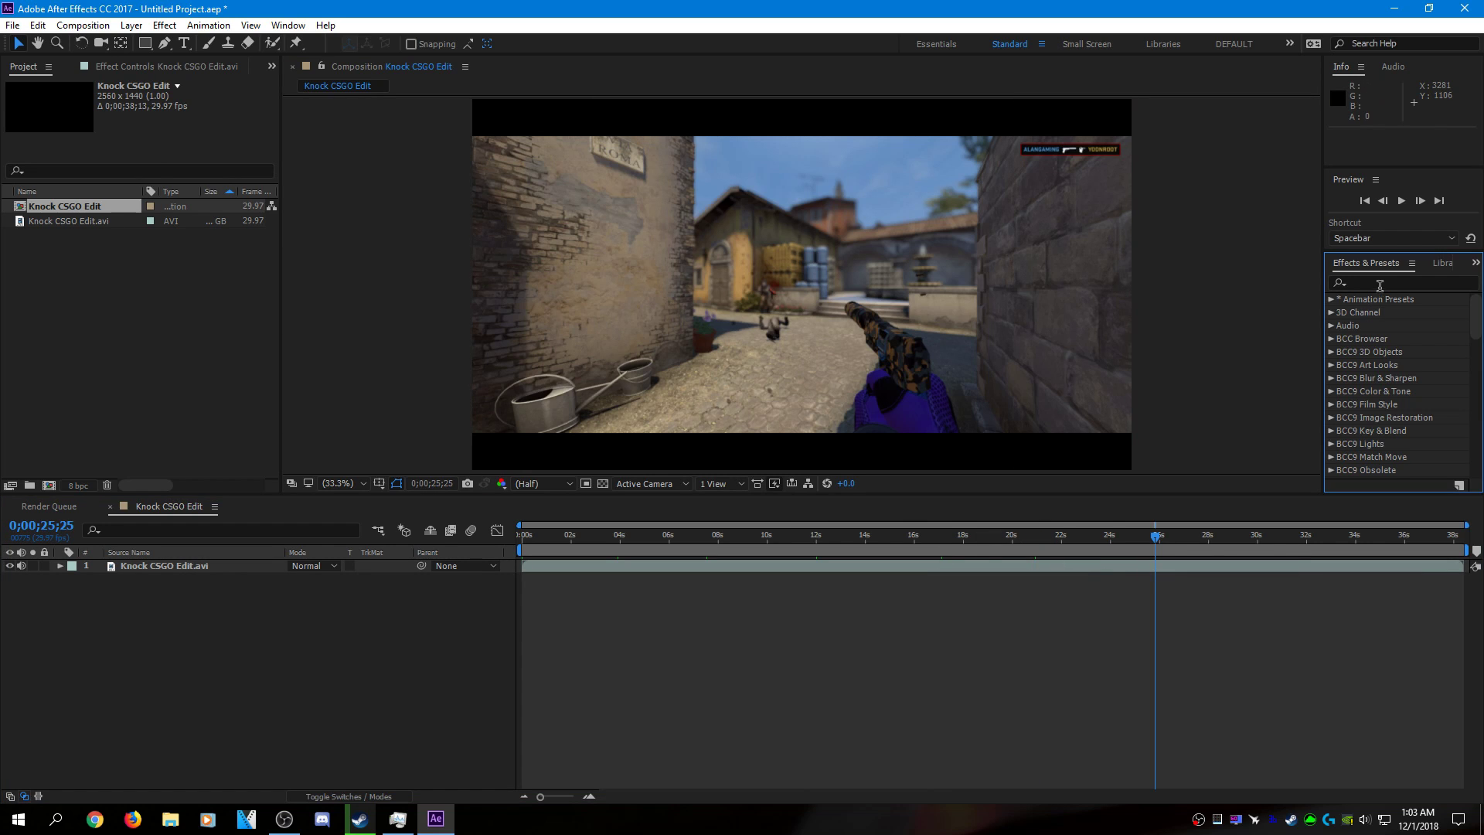
pyautogui.click(1390, 283)
pyautogui.write('looks')
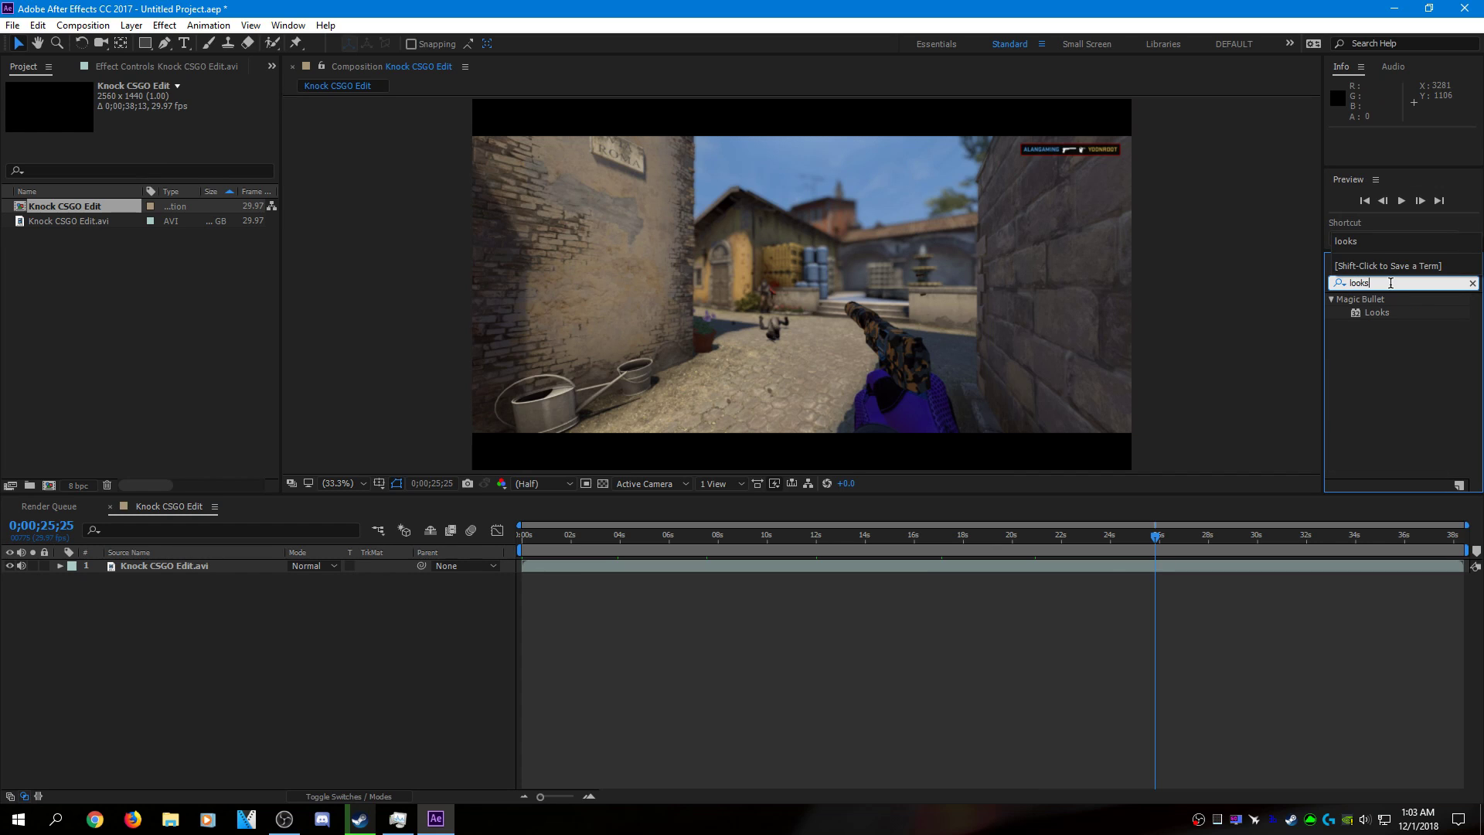
pyautogui.moveTo(1376, 312); pyautogui.dragTo(173, 572)
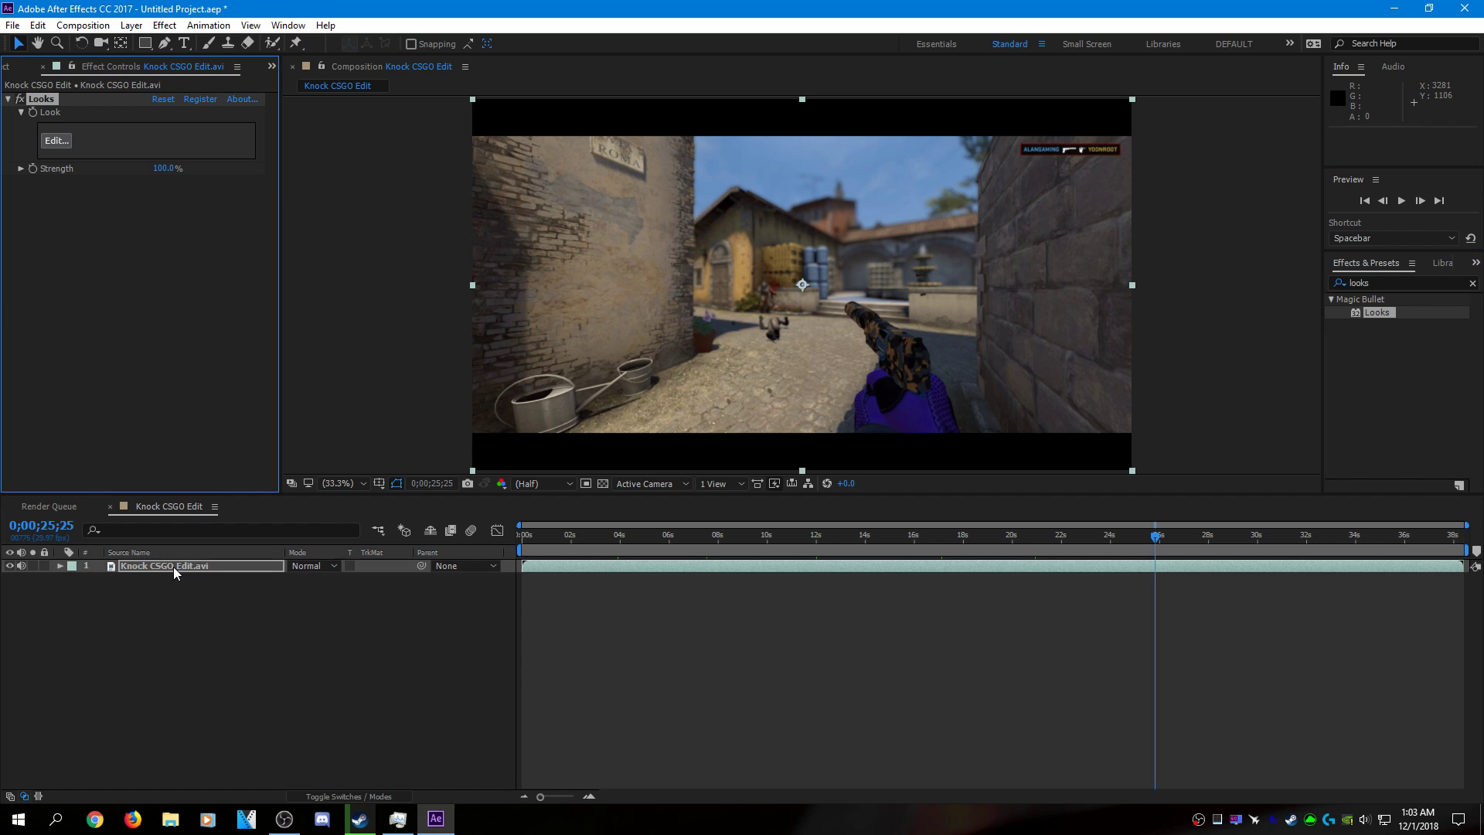
# - Open the Looks editor, apply the custom preset CC 1 and collapse the list of looks
pyautogui.click(54, 141)
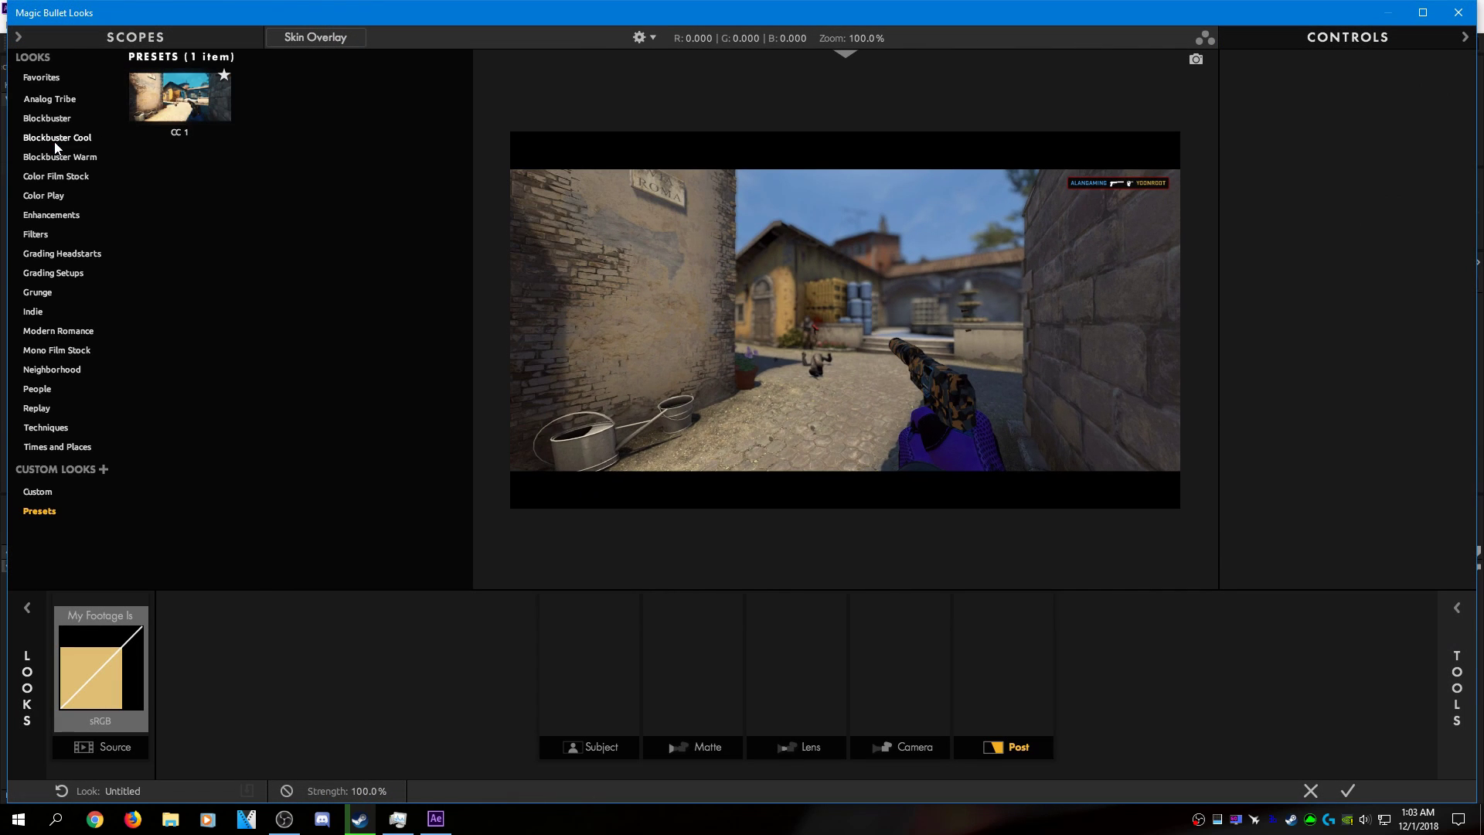
pyautogui.click(191, 121)
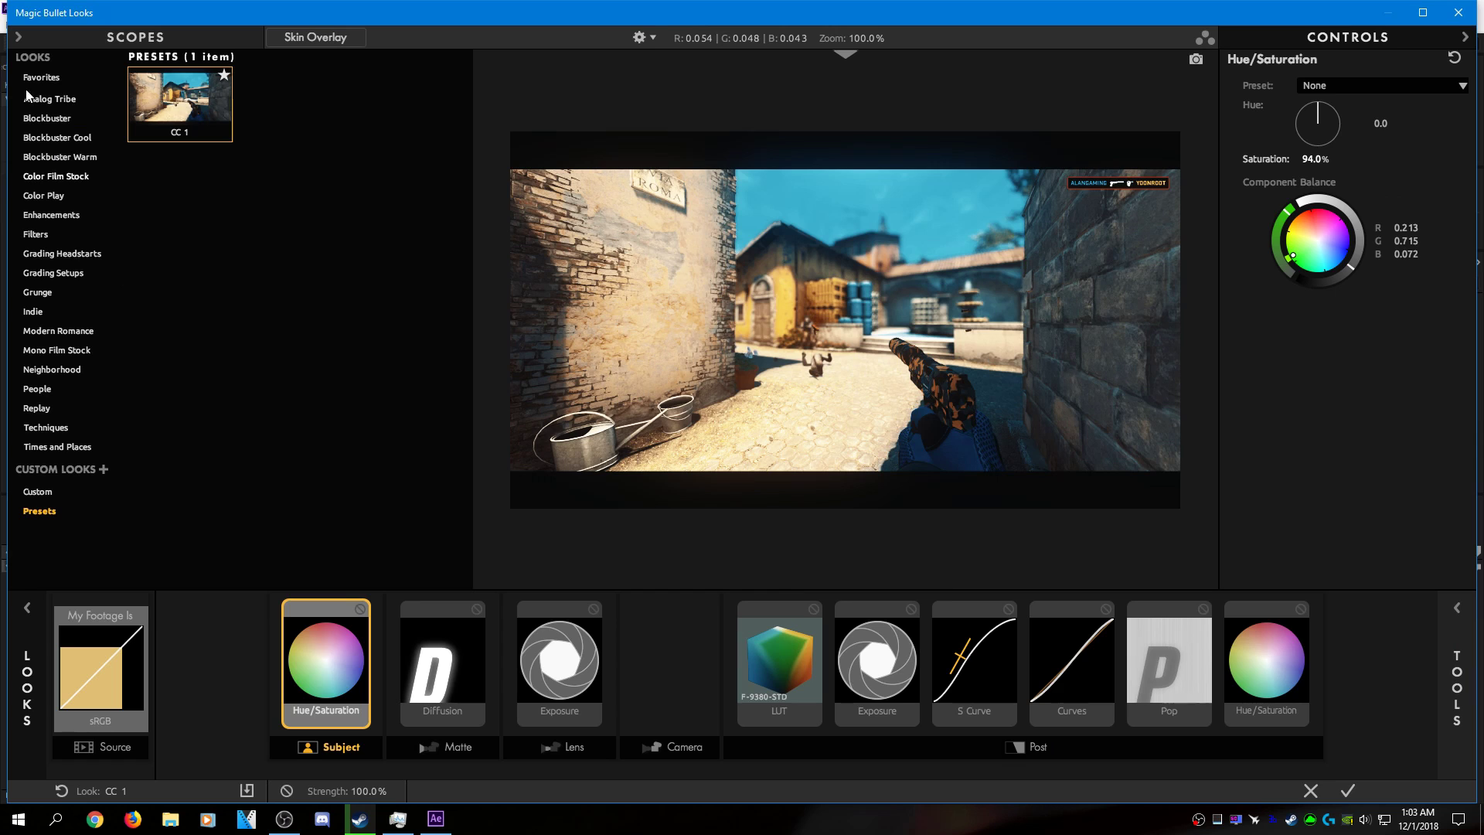
pyautogui.click(27, 669)
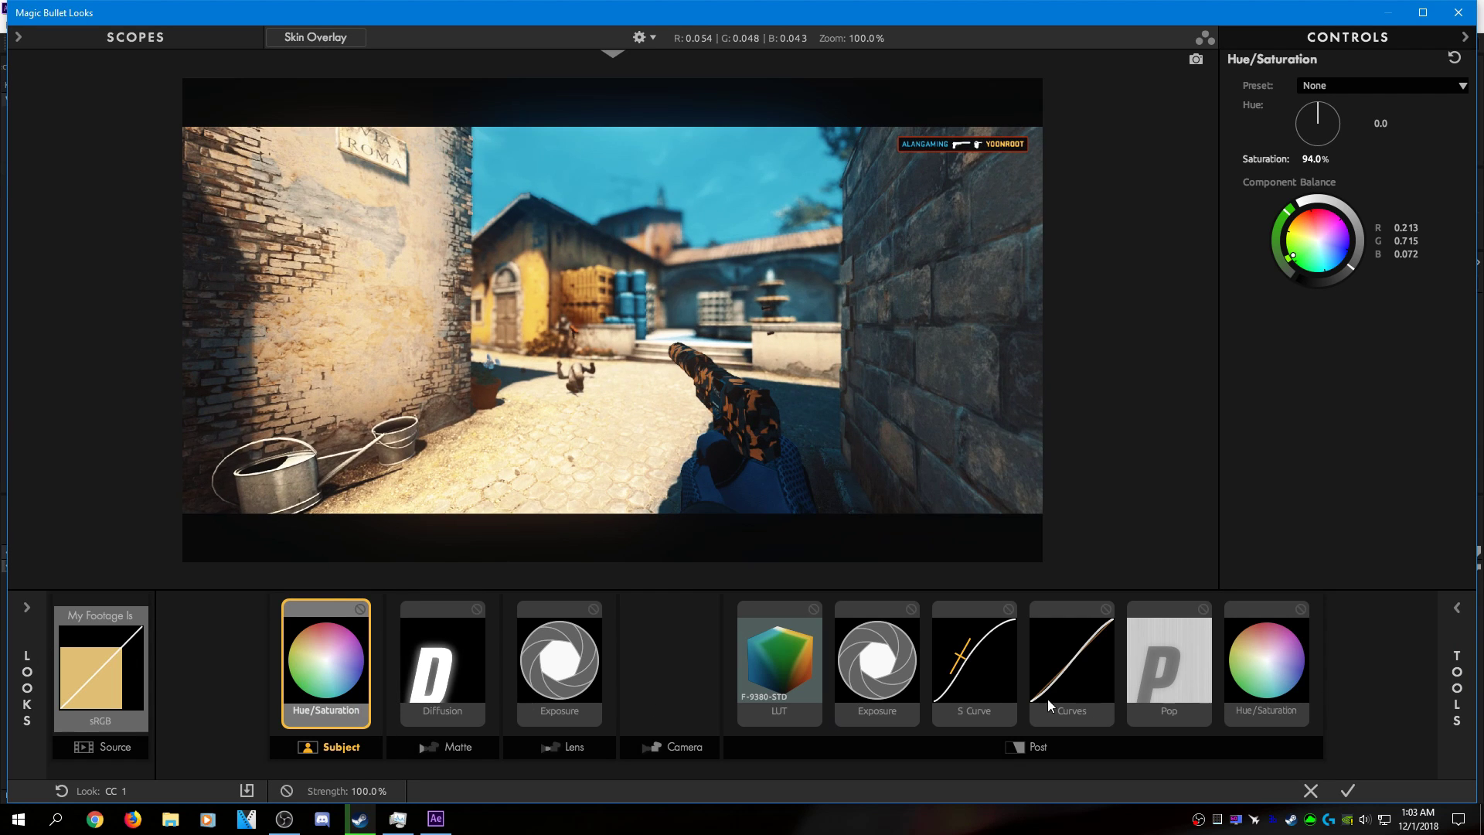
# - Review the settings of the look's Post tools: LUT, Exposure, S Curve, Curves, Pop and Hue/Saturation
pyautogui.click(811, 696)
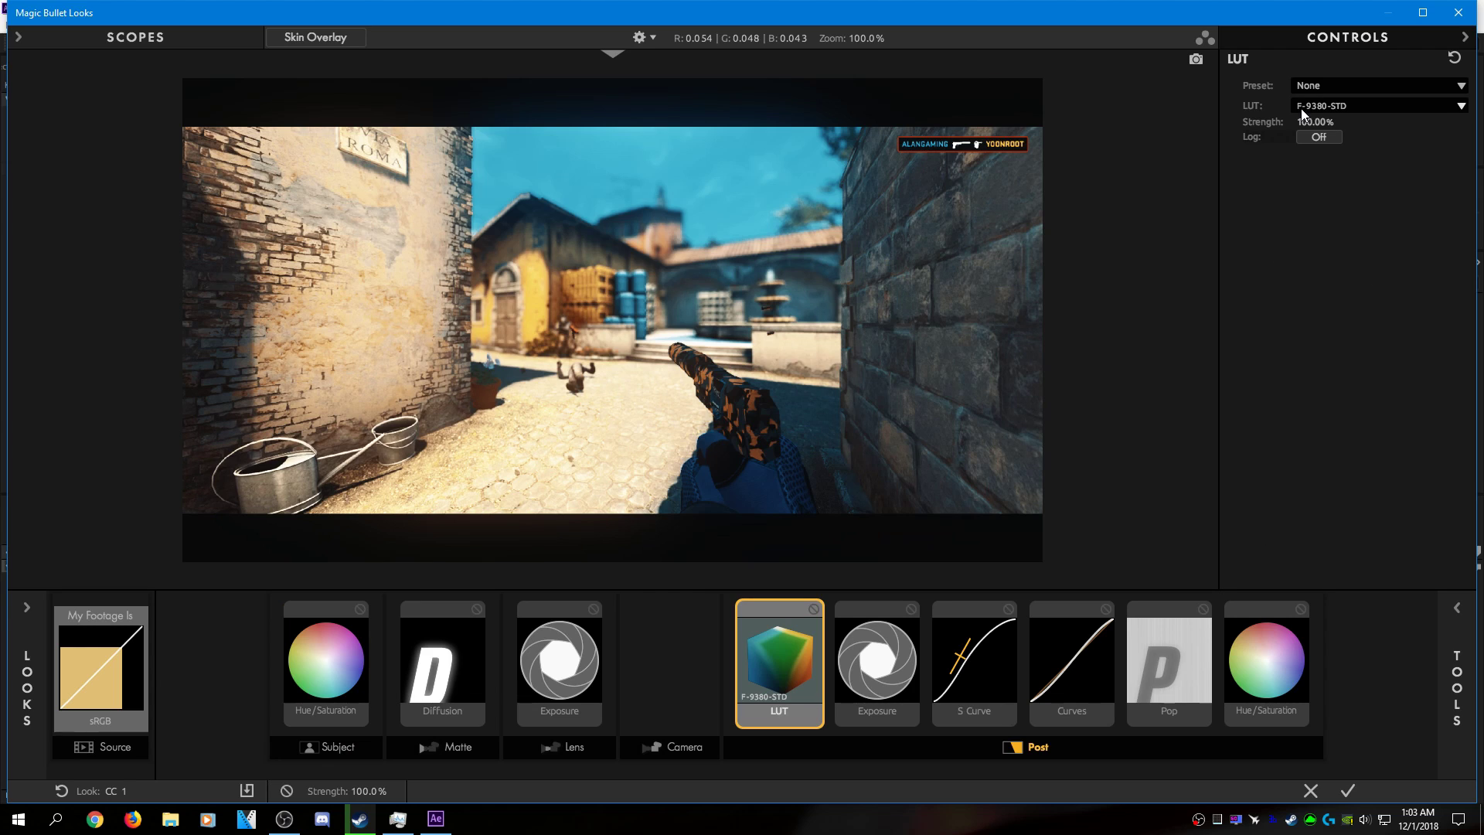
pyautogui.click(1346, 106)
pyautogui.click(1346, 105)
pyautogui.click(879, 679)
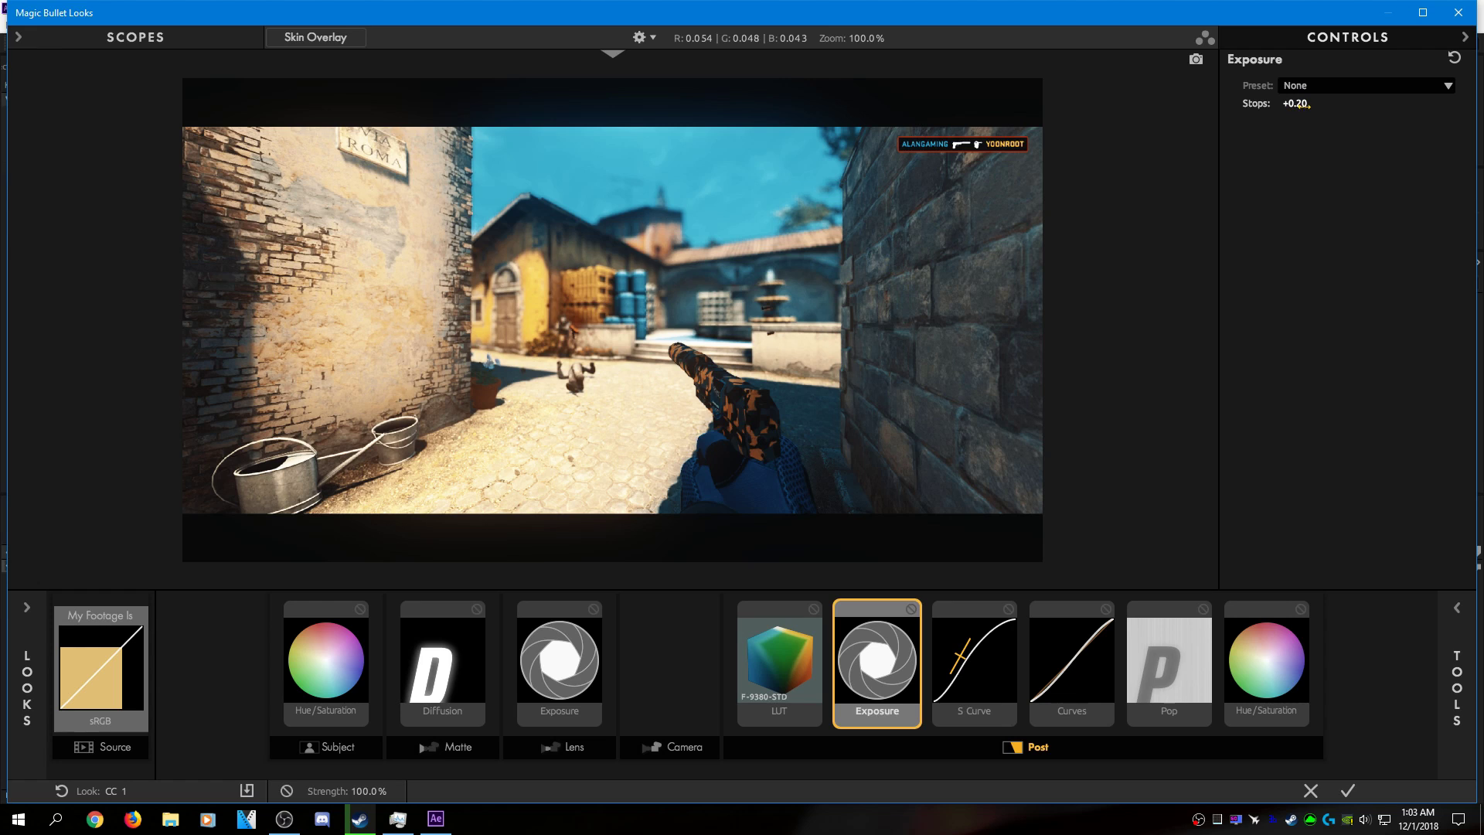
pyautogui.click(967, 669)
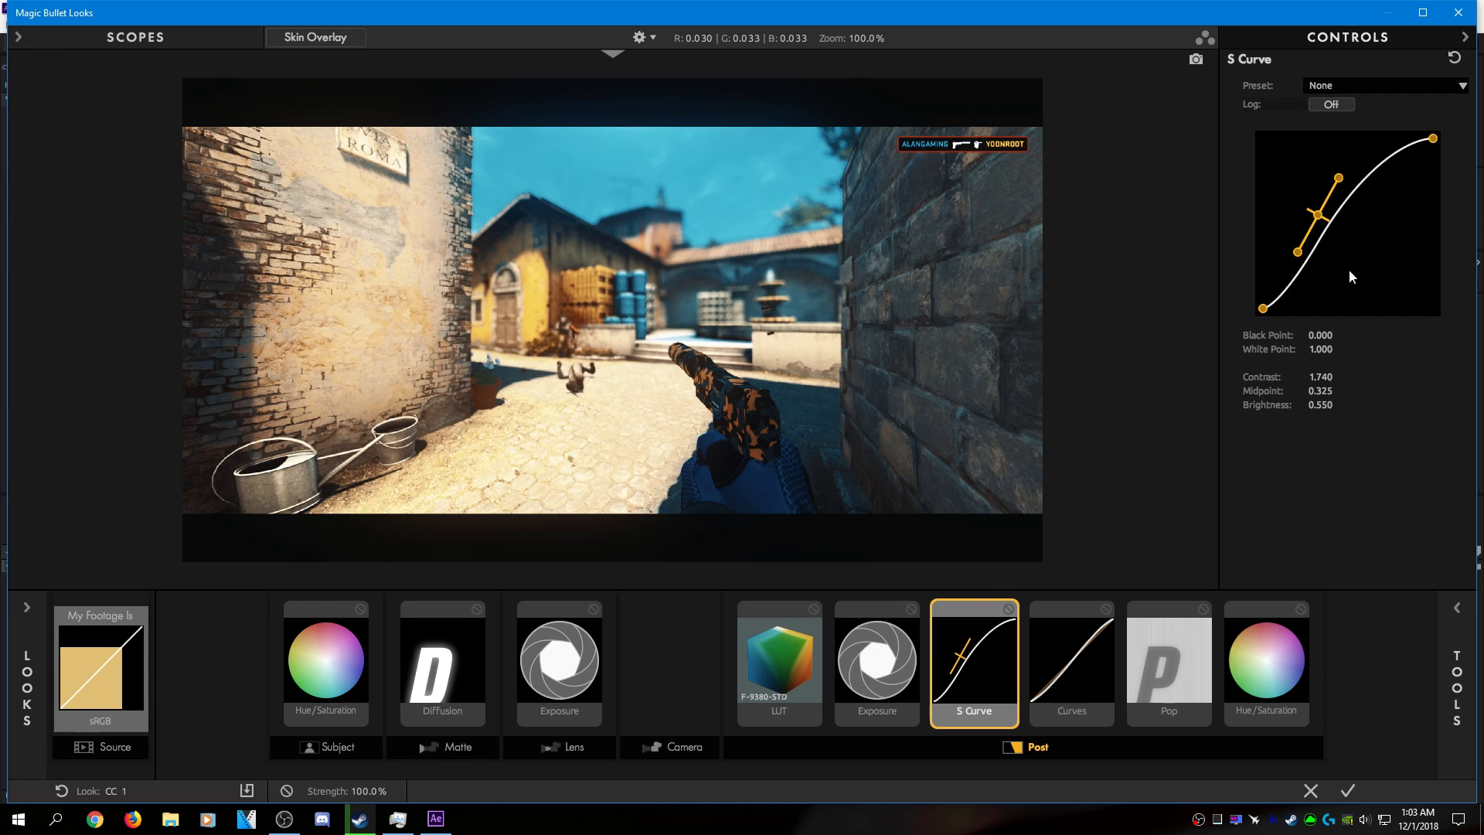
pyautogui.click(1077, 660)
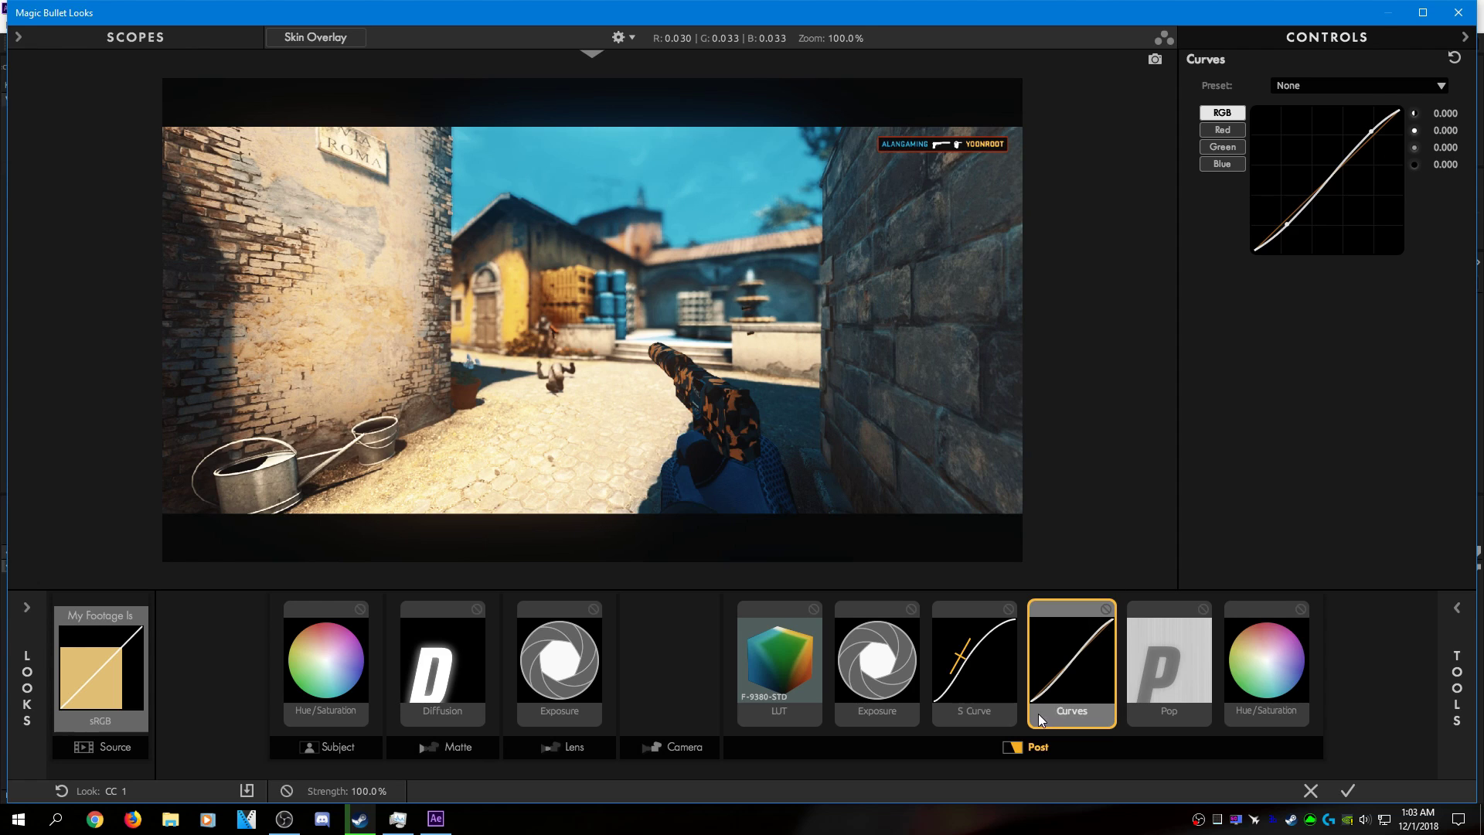
pyautogui.click(1164, 646)
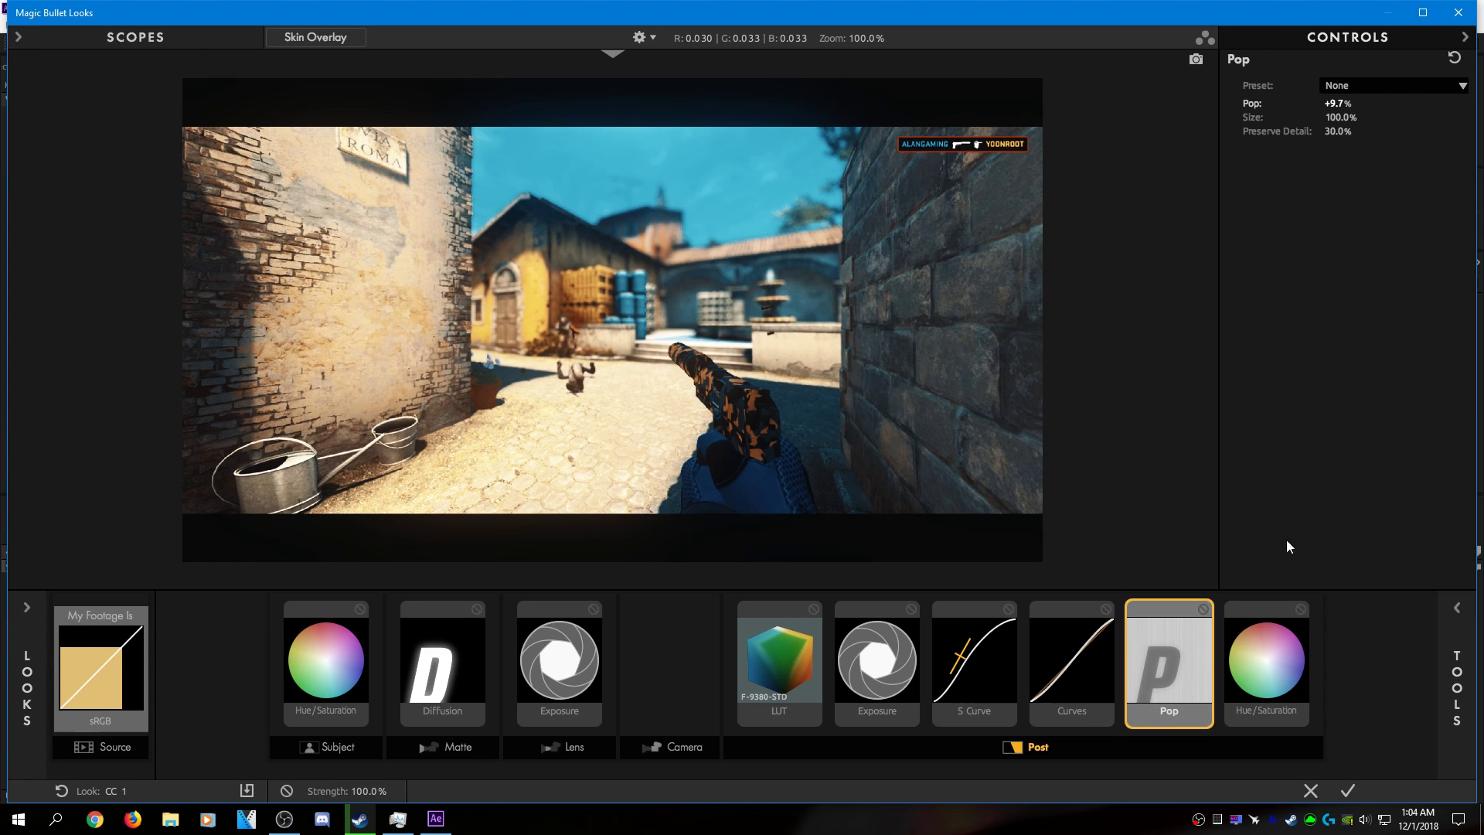
pyautogui.click(1269, 654)
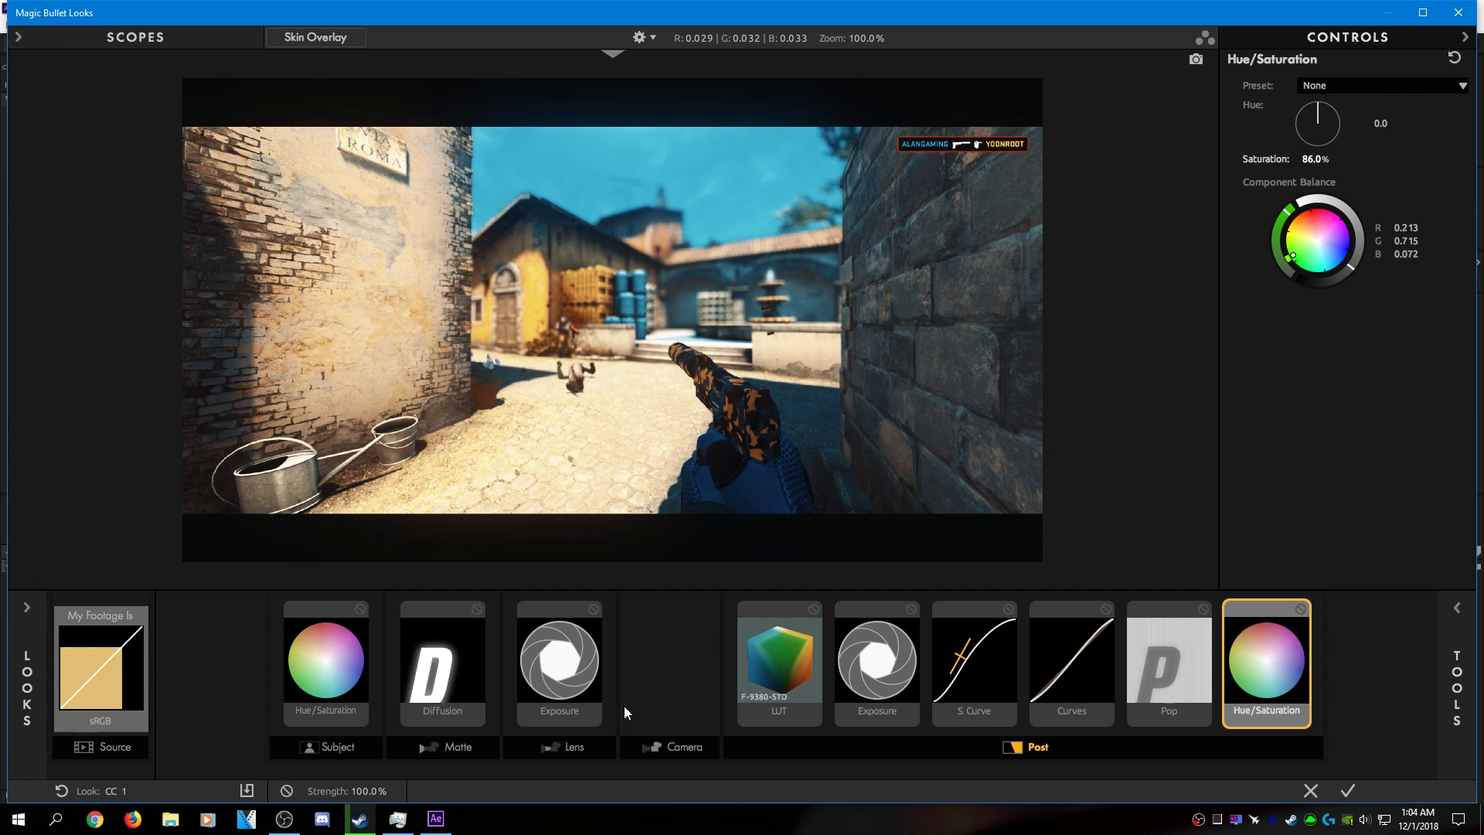
# - Check the Lens Exposure, Matte Diffusion, Subject Hue/Saturation and curve tools, and accept the CC 1 look for the layer
pyautogui.click(572, 699)
pyautogui.click(475, 646)
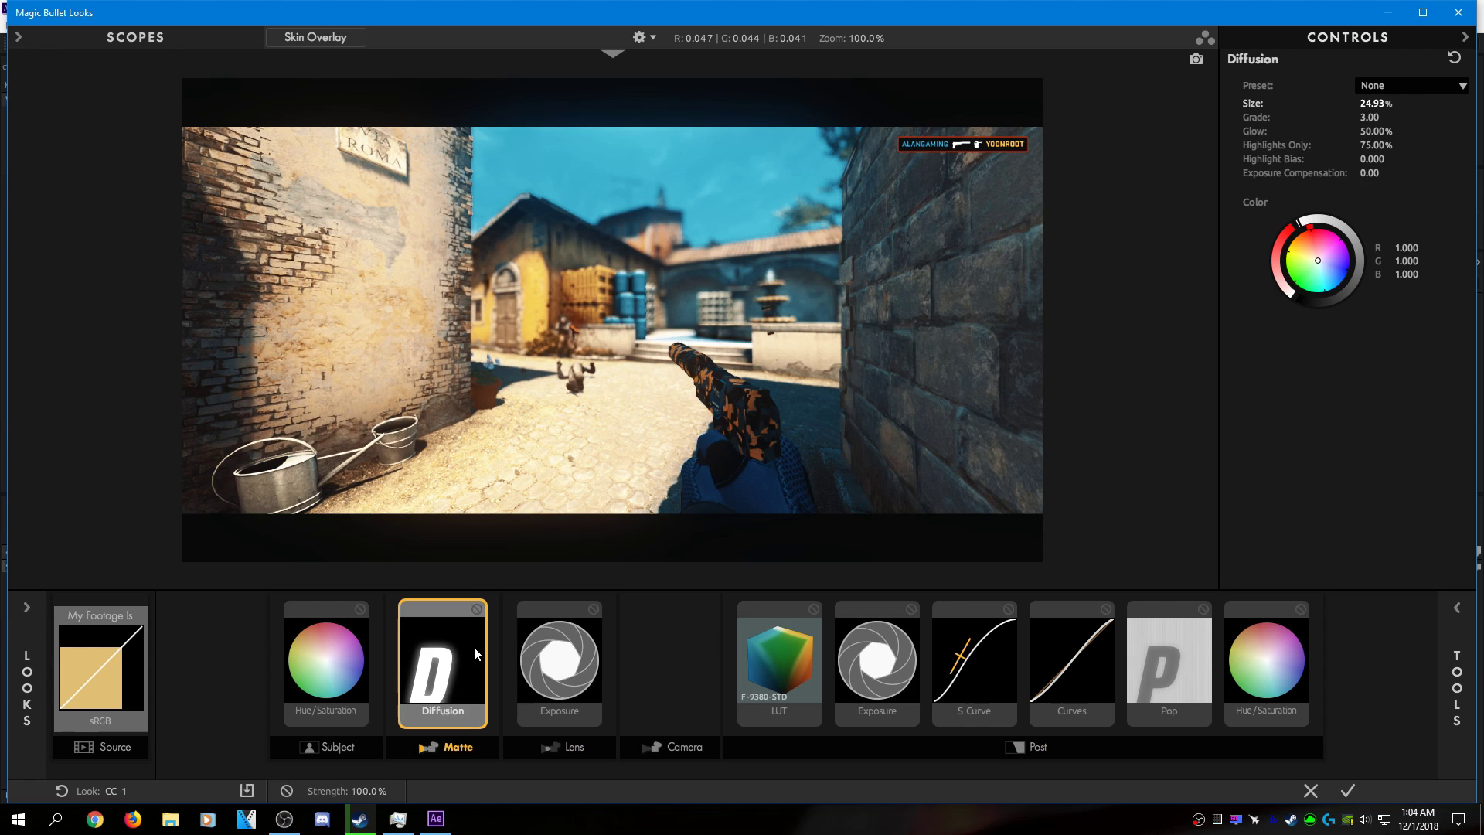
pyautogui.click(349, 661)
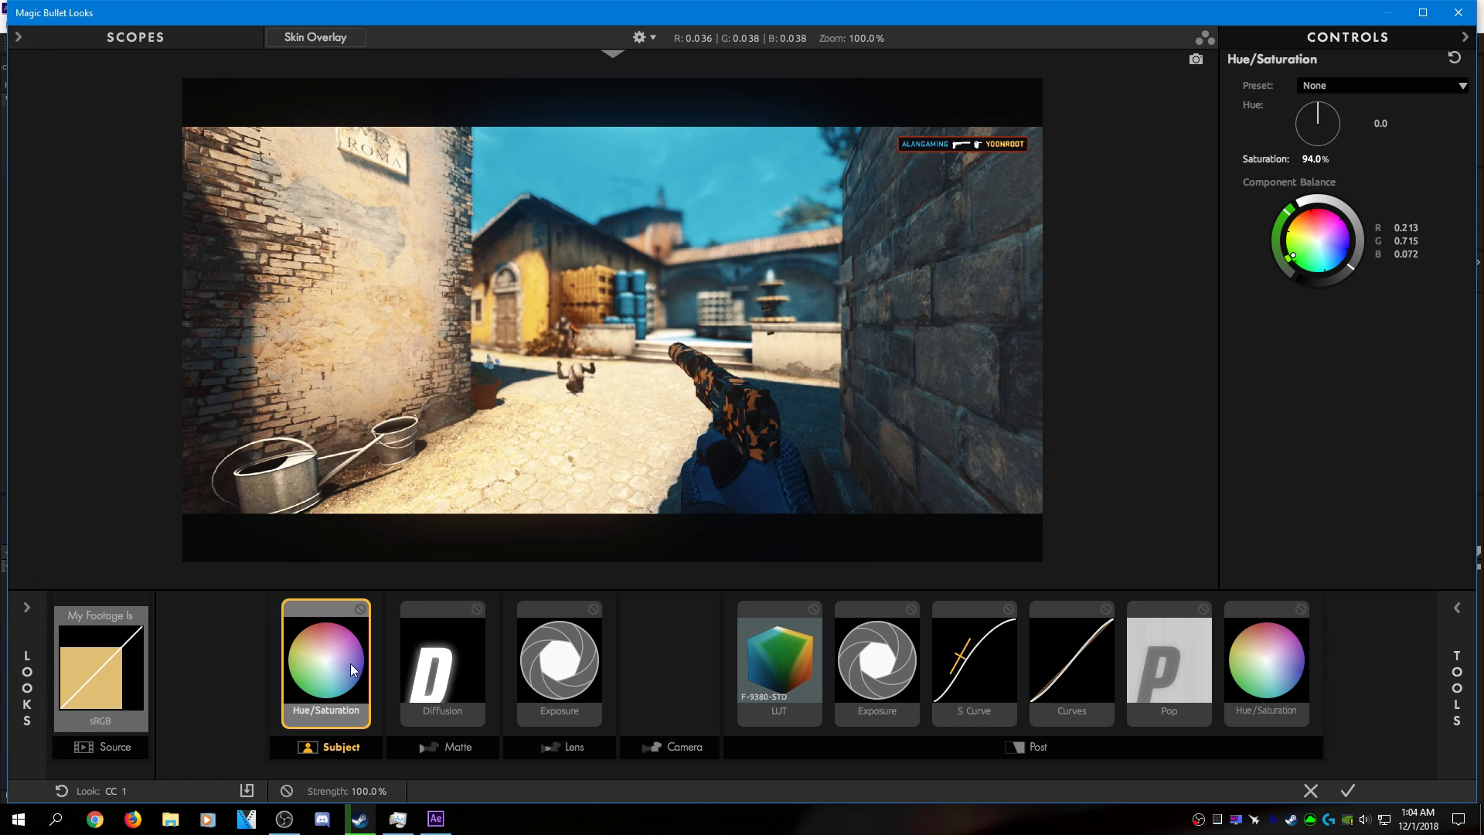
pyautogui.click(1270, 694)
pyautogui.click(1074, 696)
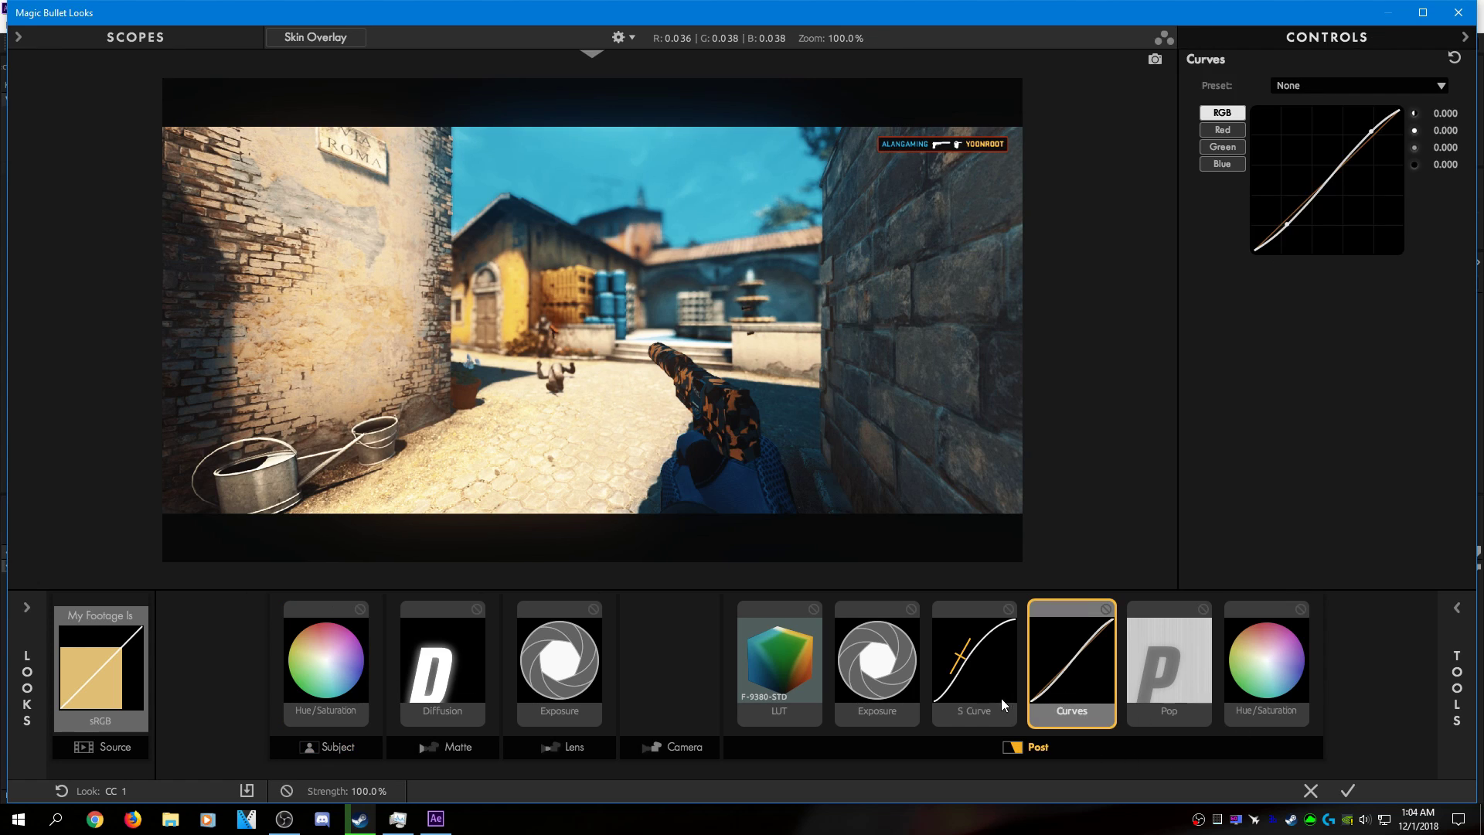
pyautogui.click(1000, 698)
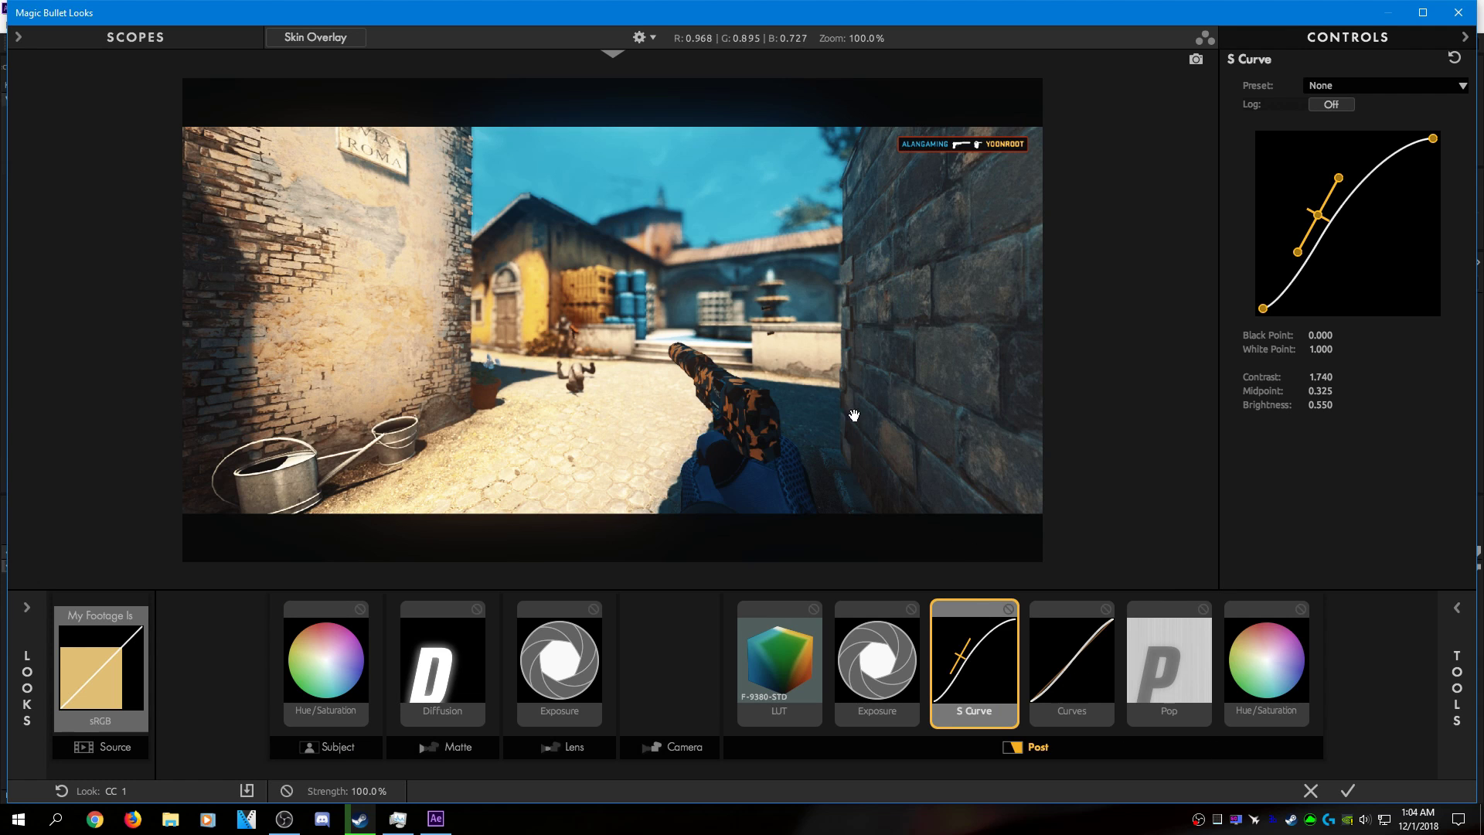
pyautogui.click(1347, 789)
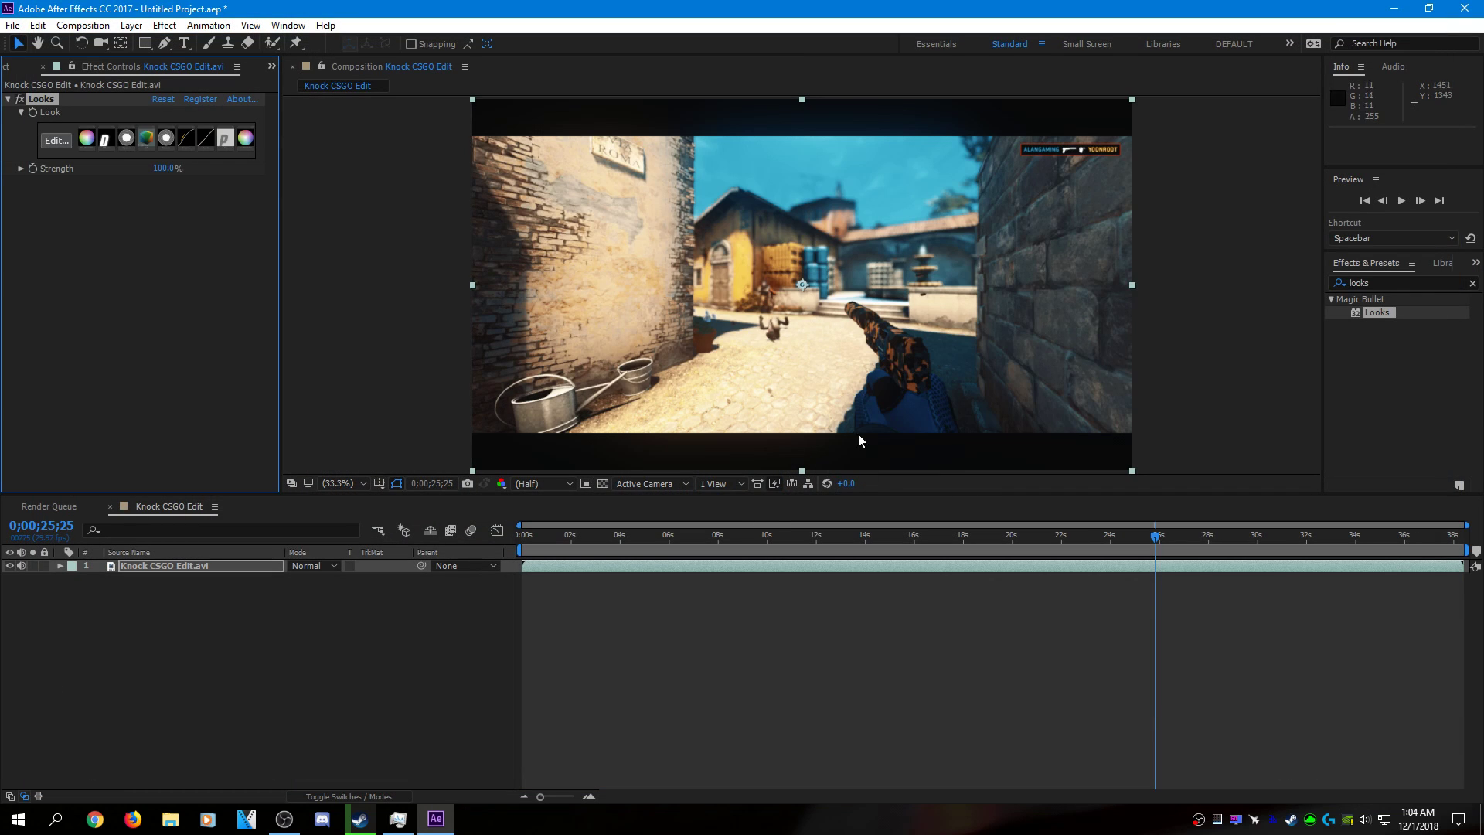
# - Preview the graded frames up to 0;00;10;07, search the effects for "rsmb" and apply RSMB after Looks
pyautogui.click(1253, 537)
pyautogui.click(765, 539)
pyautogui.click(678, 541)
pyautogui.click(773, 547)
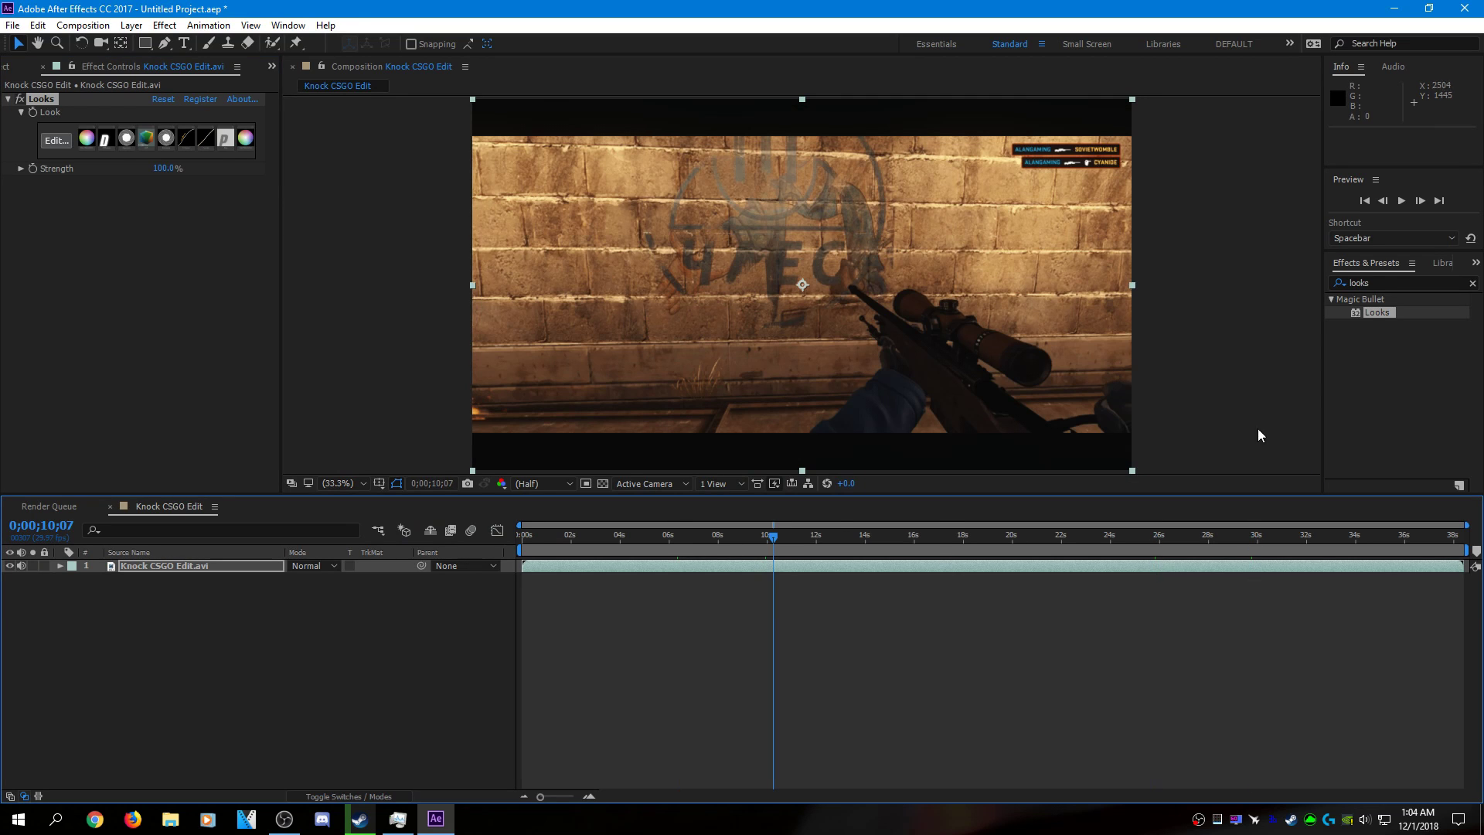
pyautogui.click(1393, 282)
pyautogui.write('rsmb')
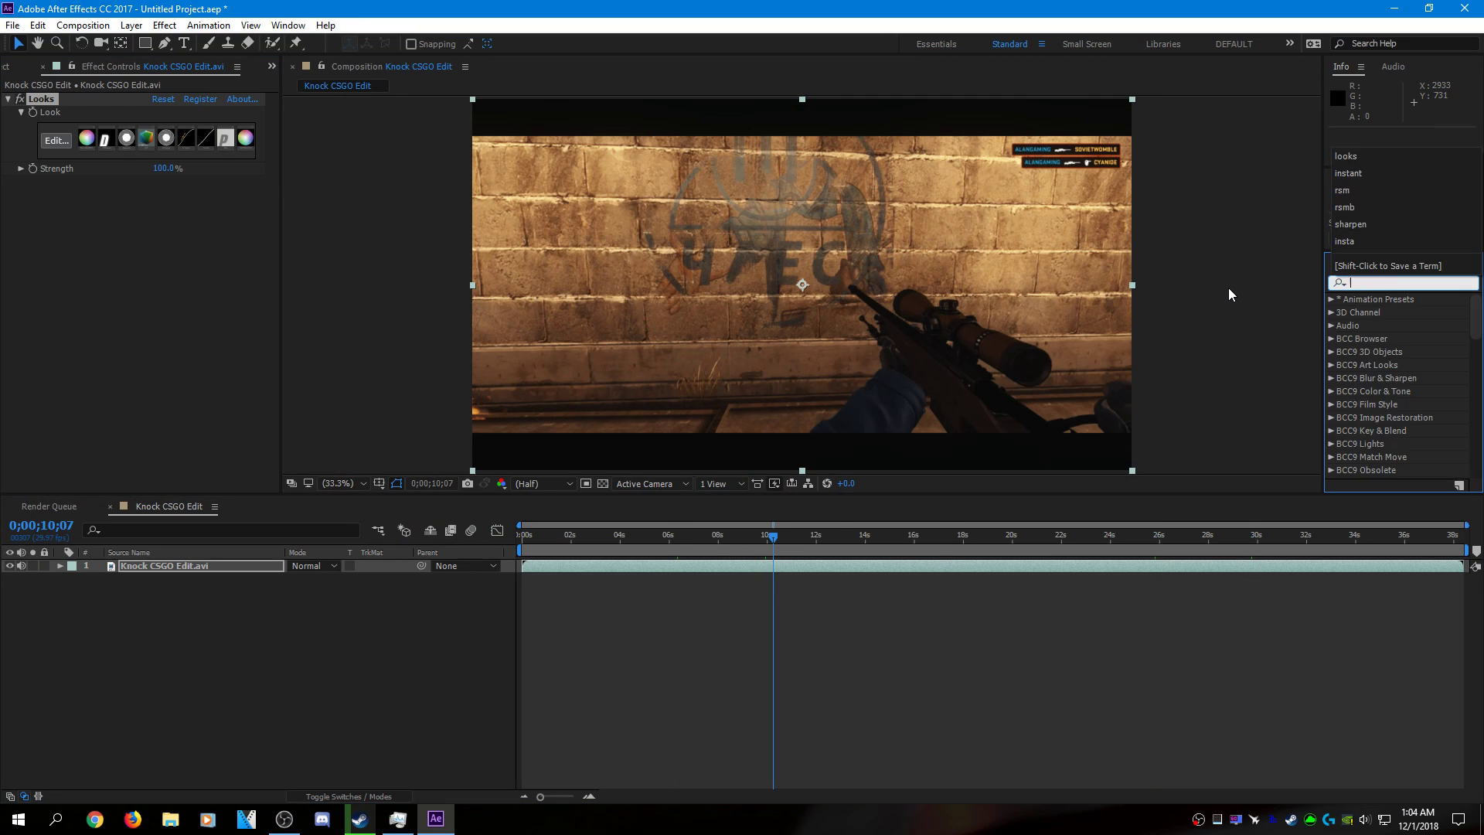
pyautogui.moveTo(1375, 313); pyautogui.dragTo(153, 298)
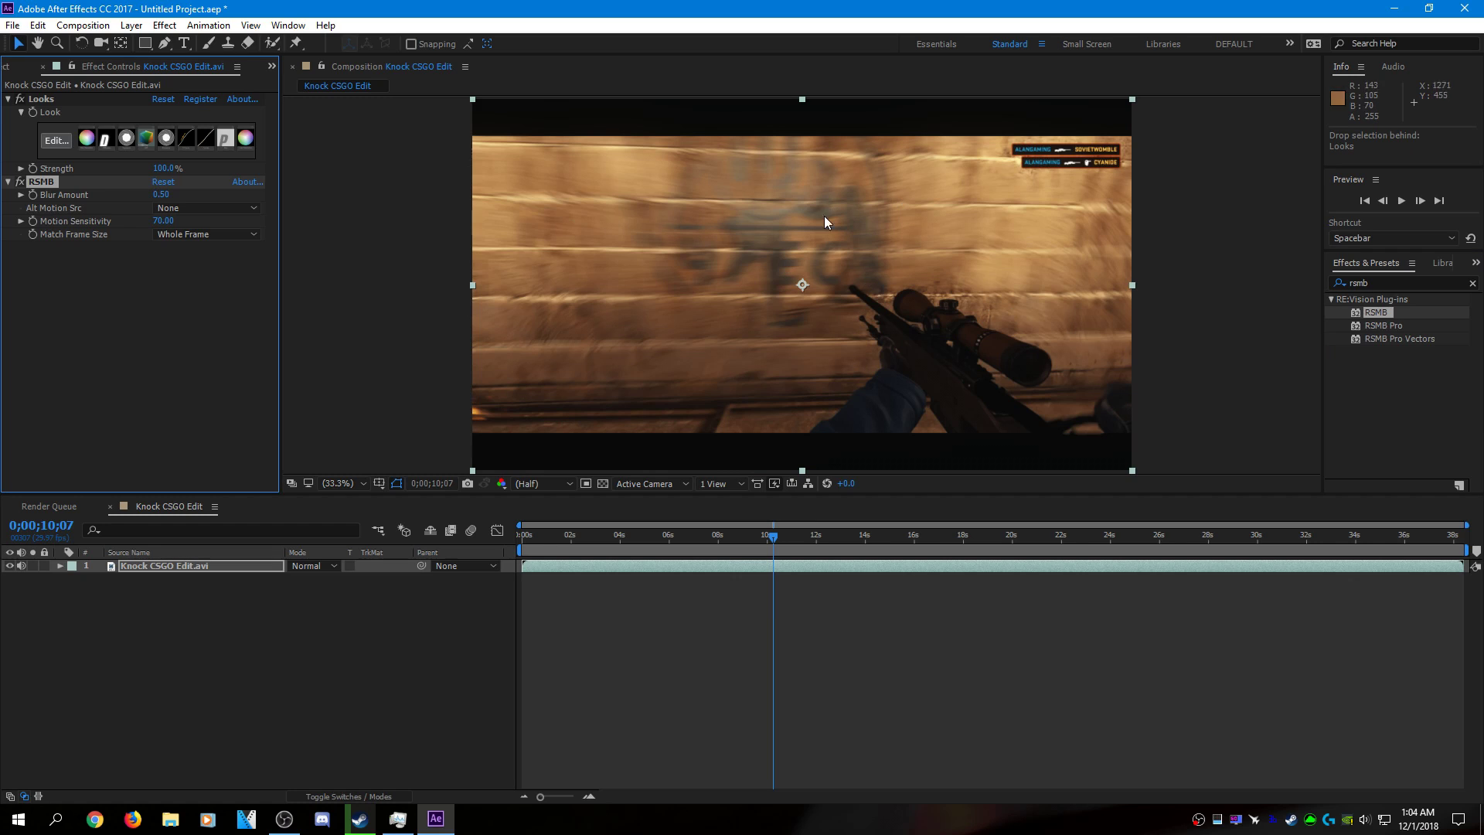
# - Set the RSMB blur amount to 0.75 and its motion sensitivity to 60
pyautogui.click(162, 195)
pyautogui.press('Return')
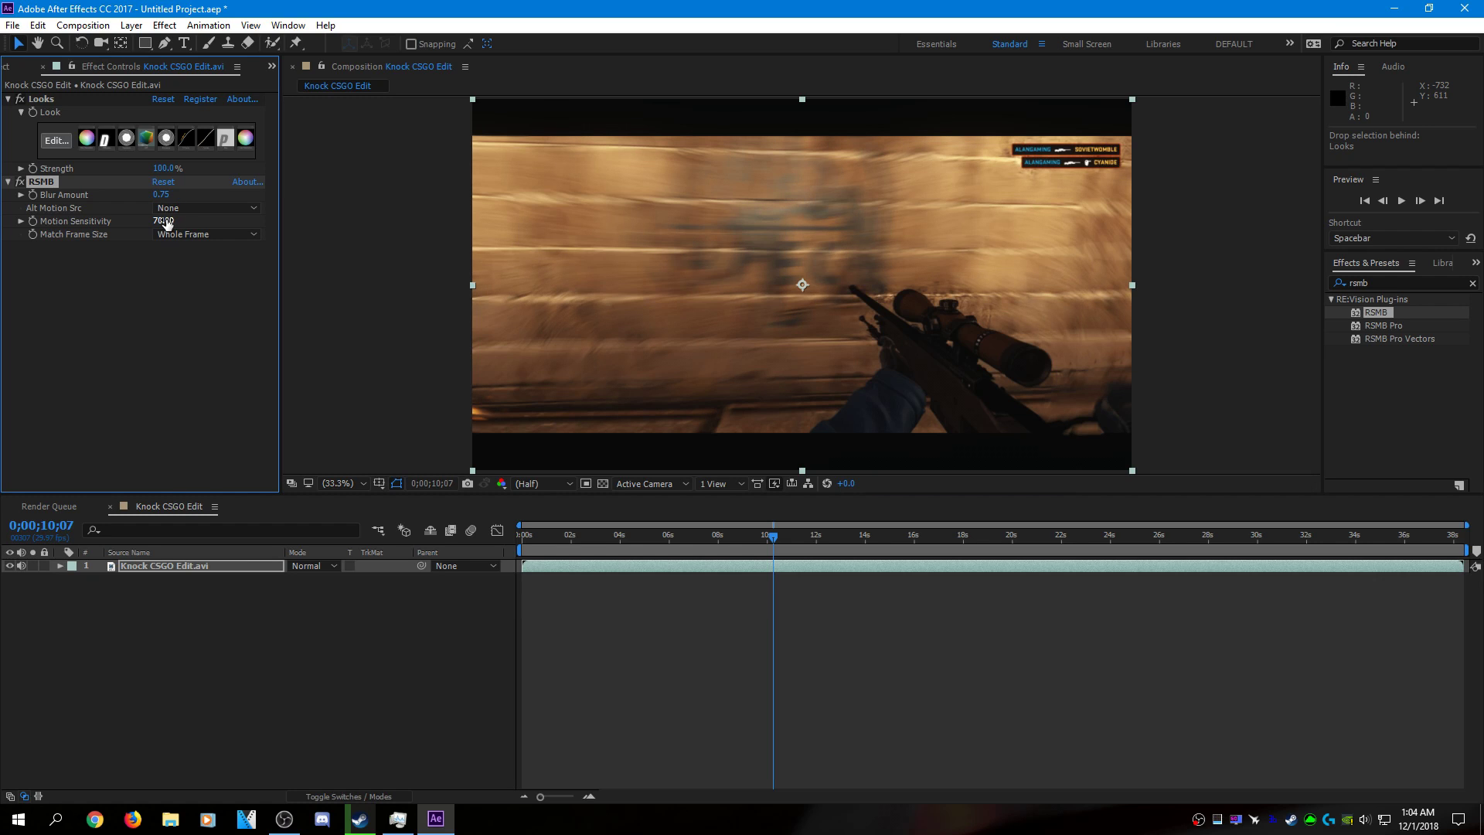
pyautogui.click(164, 222)
pyautogui.write('6')
pyautogui.press('Return')
pyautogui.click(166, 221)
pyautogui.press('Return')
# - Go to 0;00;23;10, search the effects for "instant" and apply Instant 4K after RSMB
pyautogui.click(1094, 546)
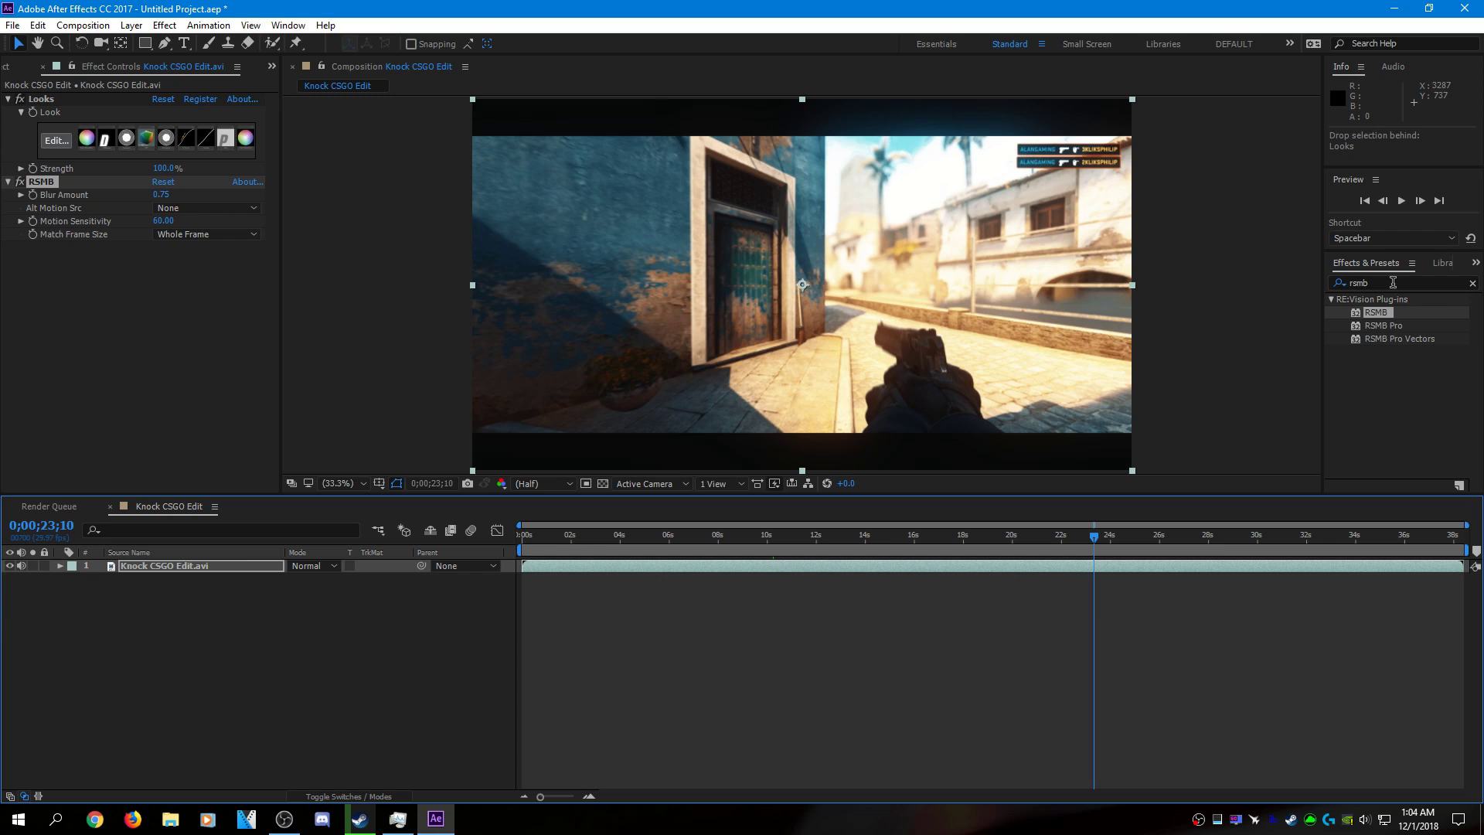
pyautogui.click(1391, 283)
pyautogui.write('inst')
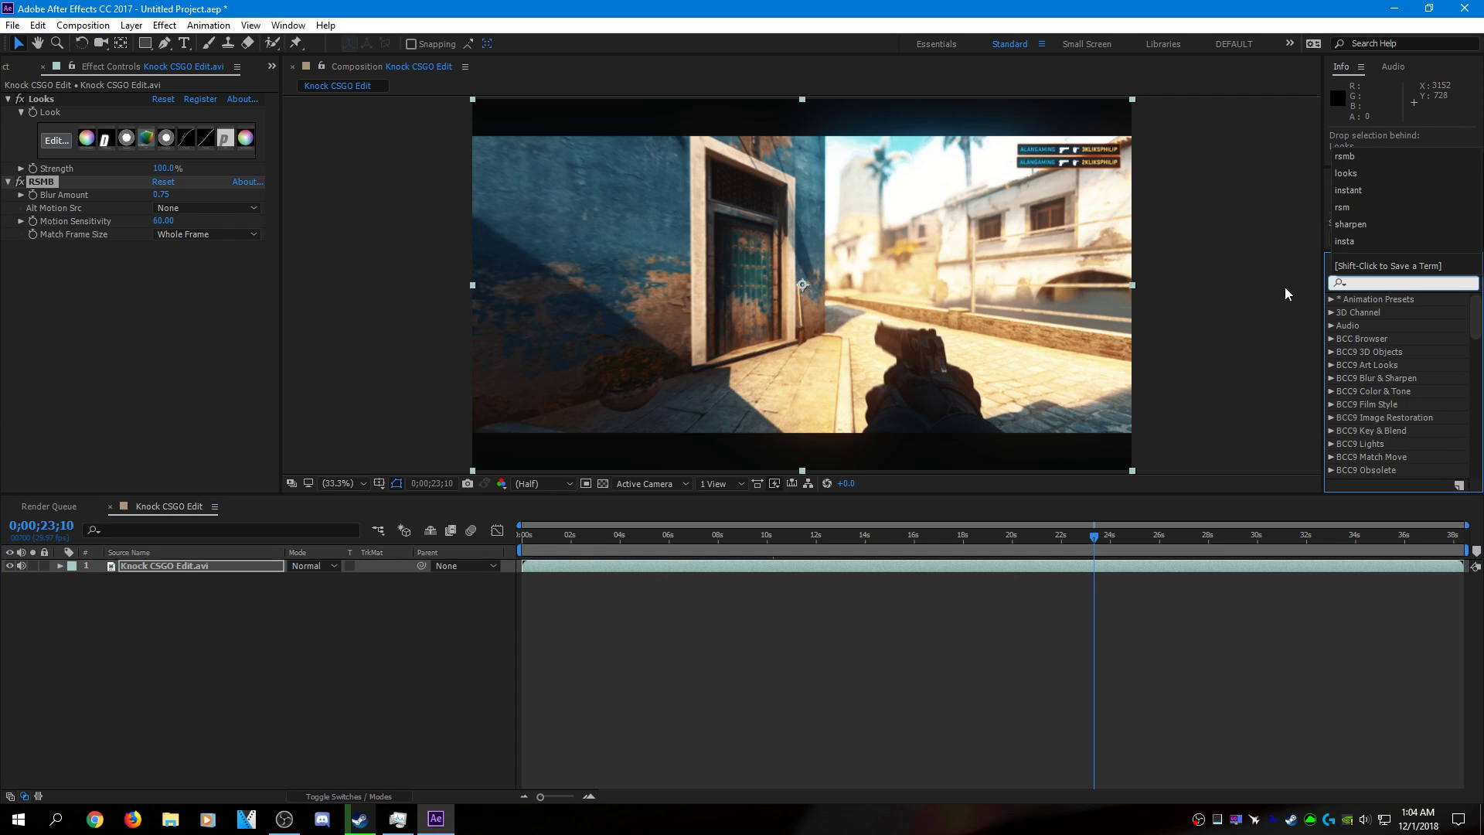
pyautogui.write('ant')
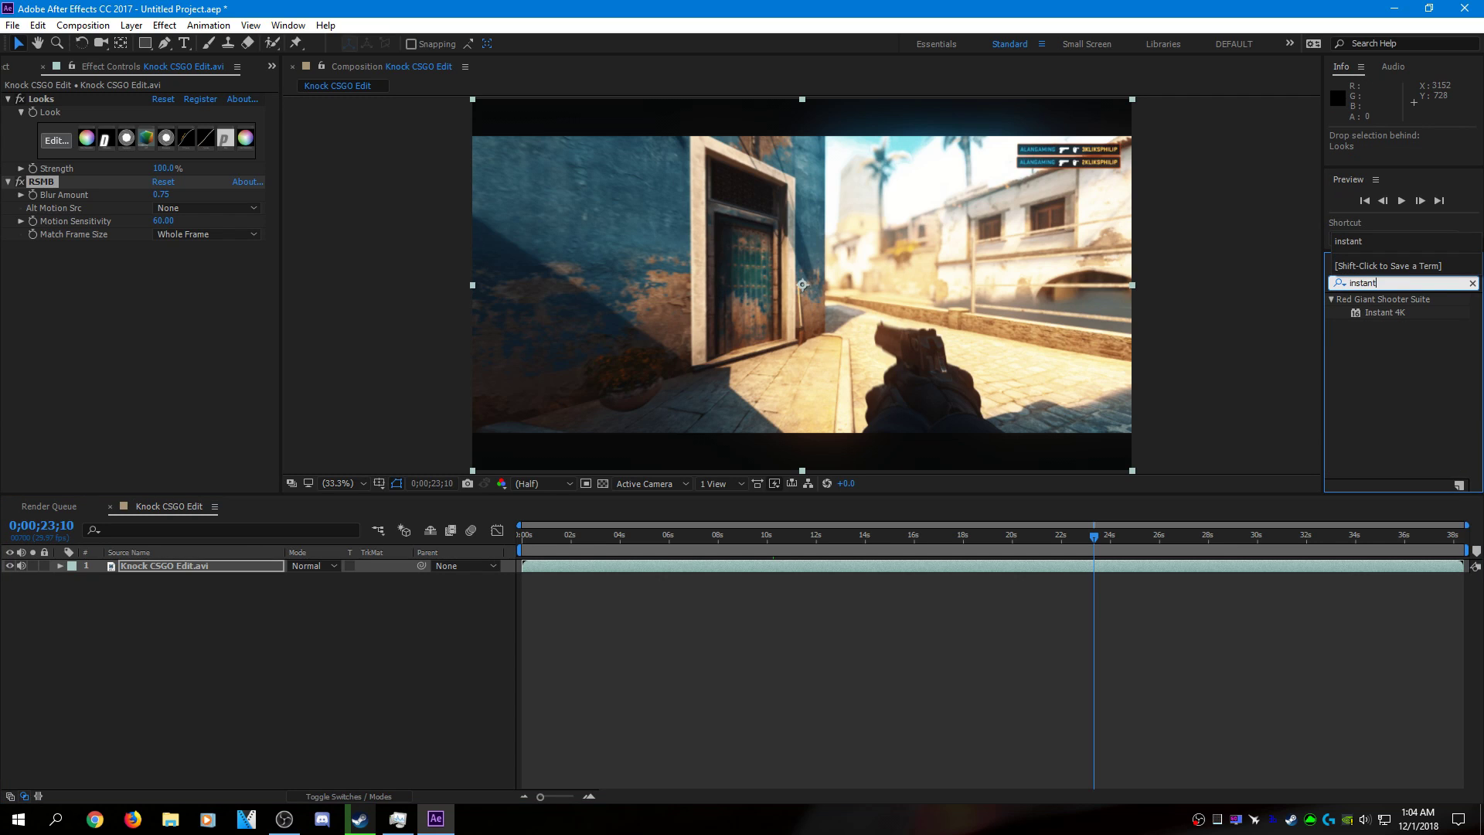
pyautogui.moveTo(1383, 313); pyautogui.dragTo(204, 371)
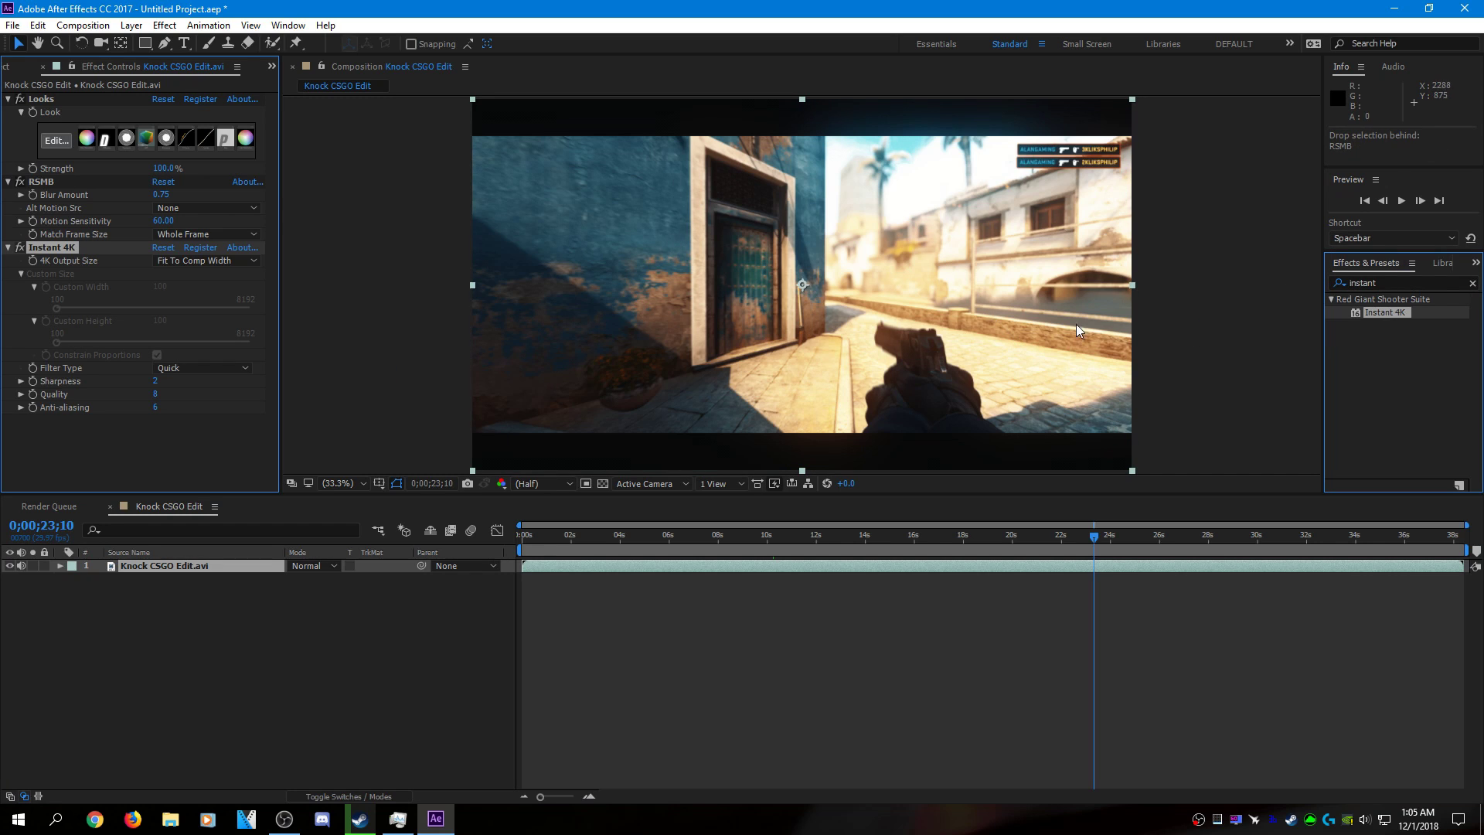
# - Set Instant 4K's filter type to Best with sharpness and quality at 25, adjust anti-aliasing and compare with the effect off
pyautogui.click(199, 368)
pyautogui.click(189, 434)
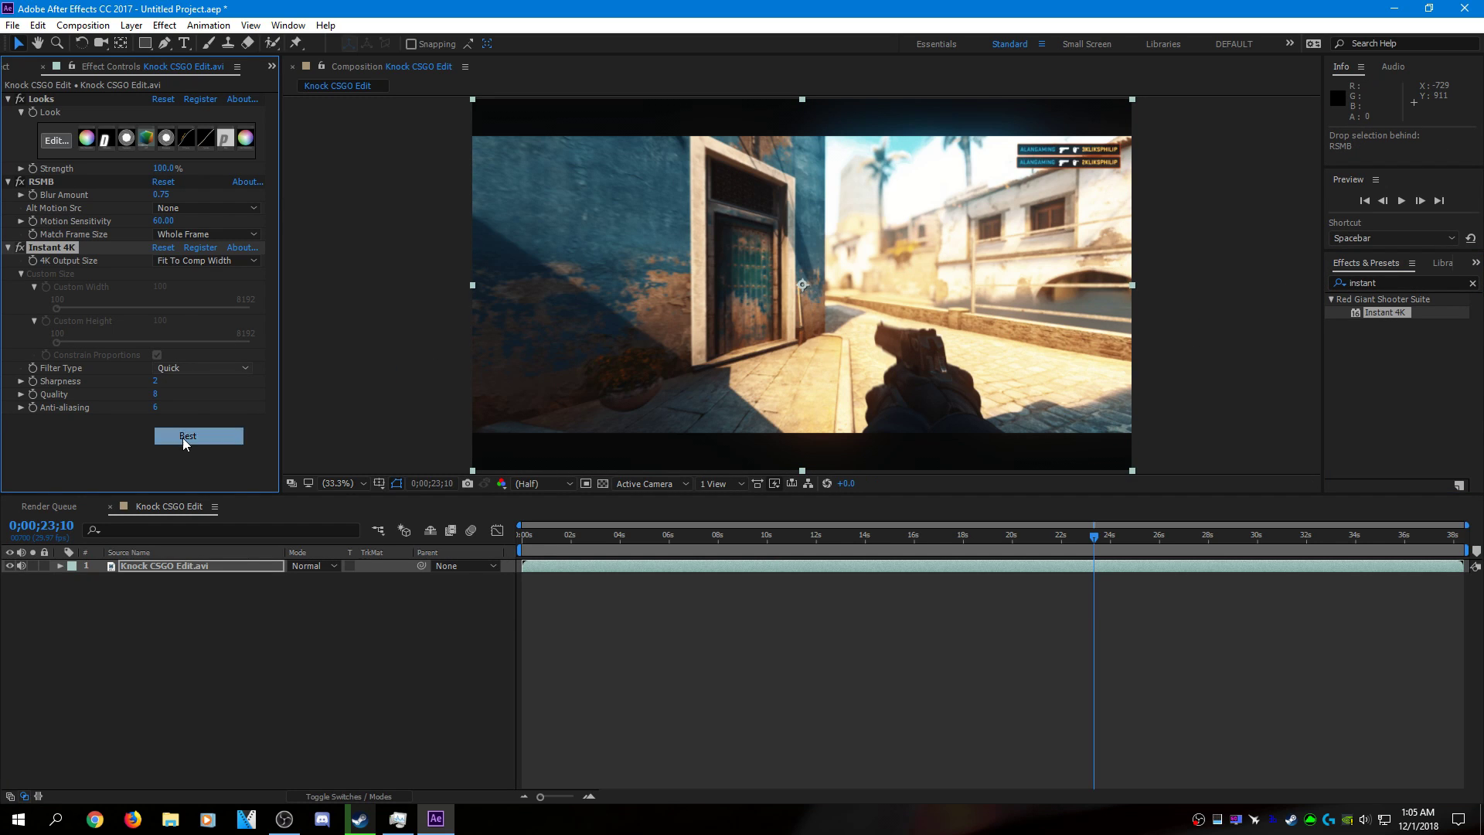
pyautogui.moveTo(155, 383)
pyautogui.mouseDown()
pyautogui.moveTo(164, 398)
pyautogui.moveTo(139, 407)
pyautogui.mouseUp()
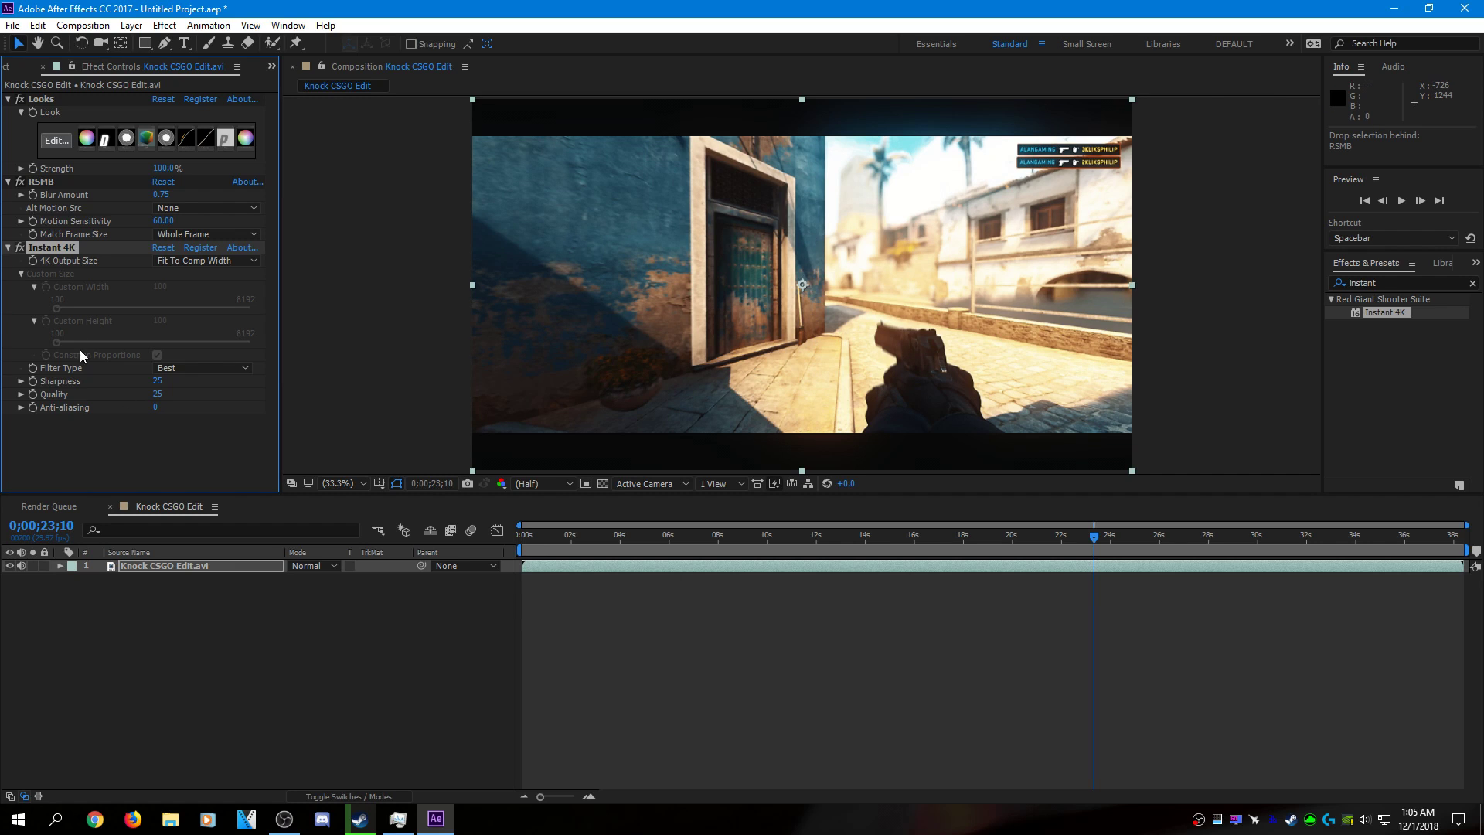
pyautogui.click(22, 248)
pyautogui.click(23, 248)
pyautogui.click(425, 636)
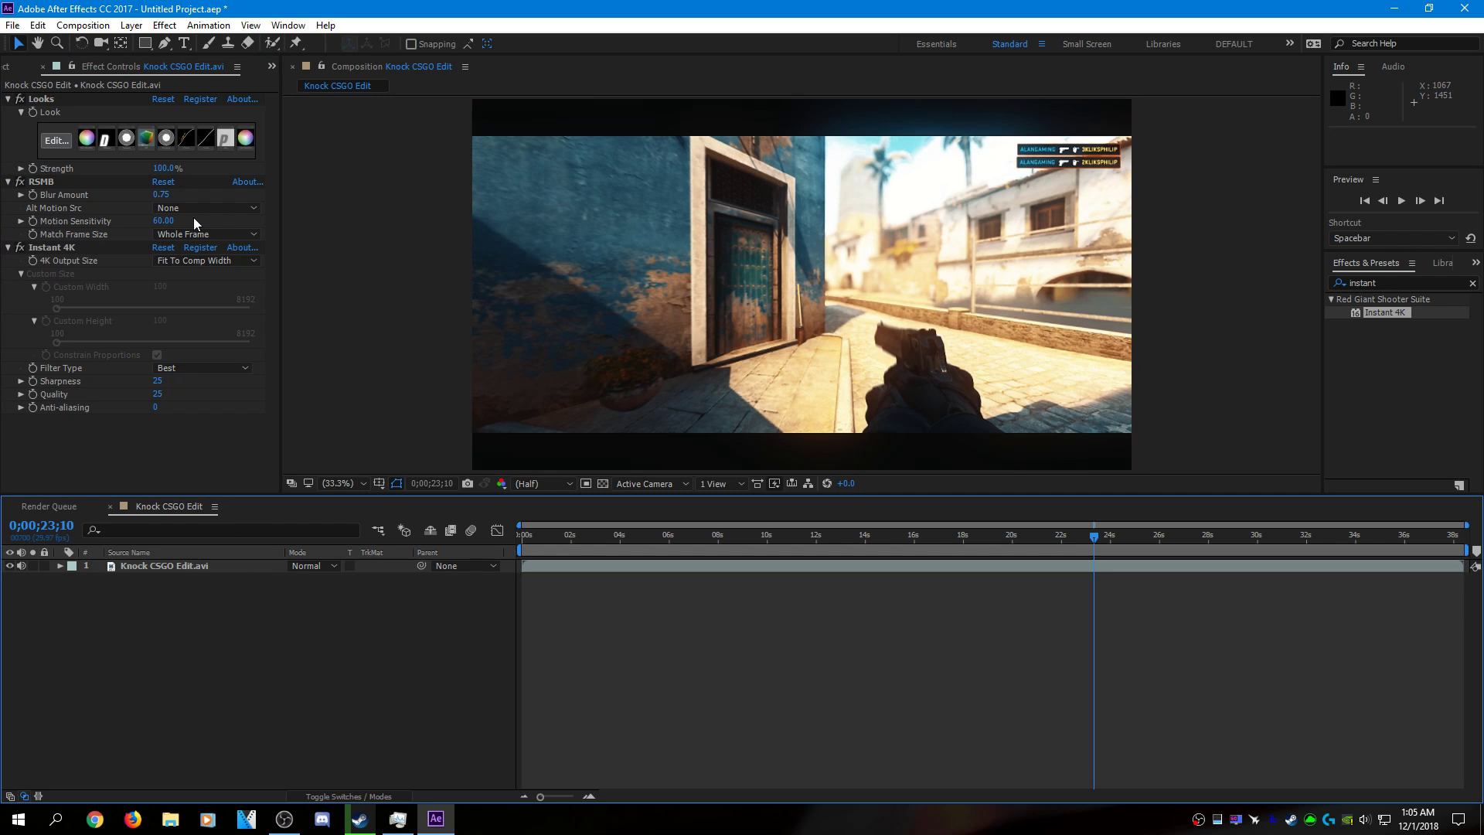
# - Add the Knock CSGO Edit composition to the render queue
pyautogui.click(13, 24)
pyautogui.moveTo(189, 291)
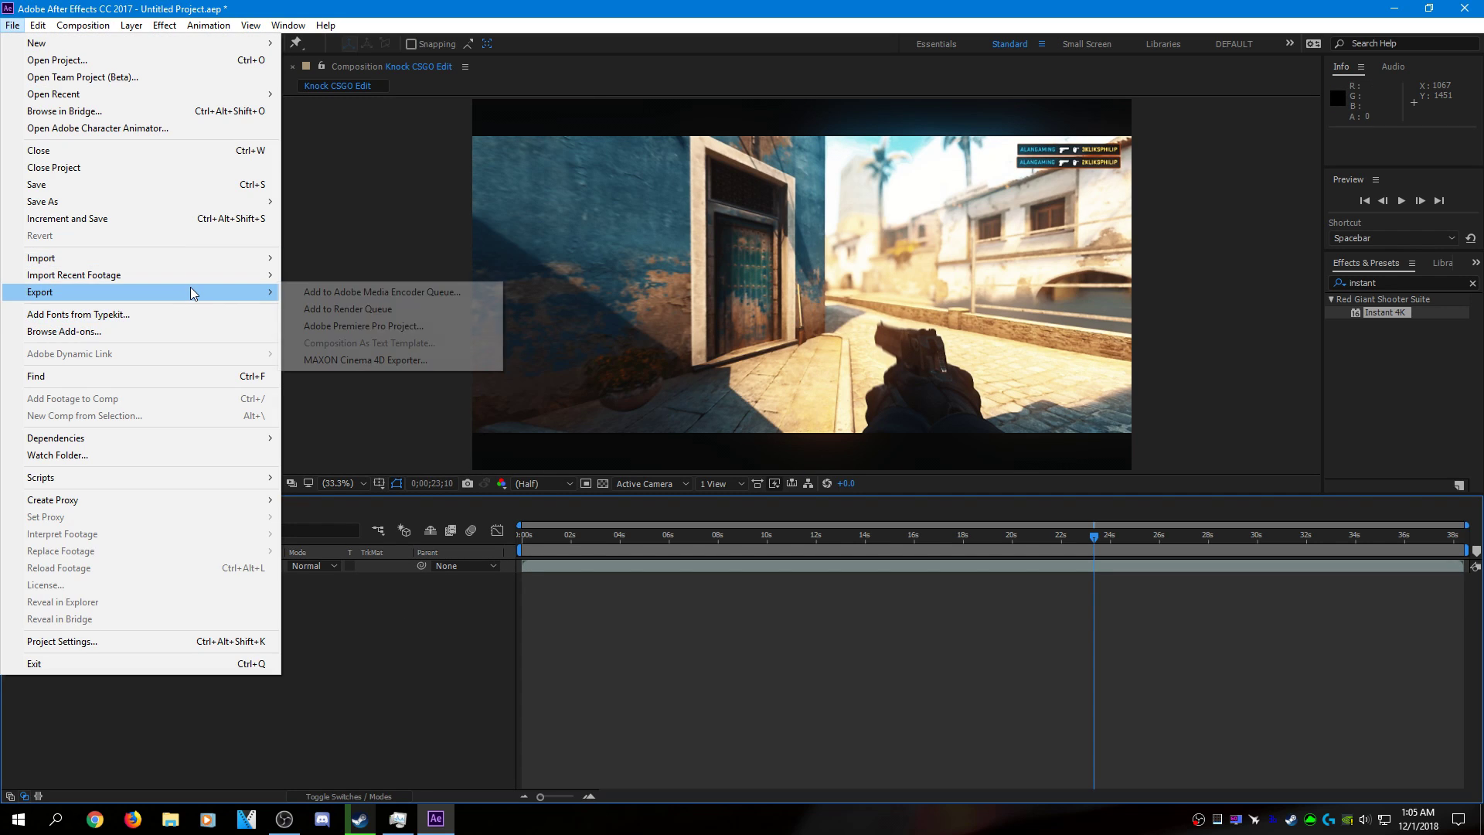
pyautogui.click(355, 308)
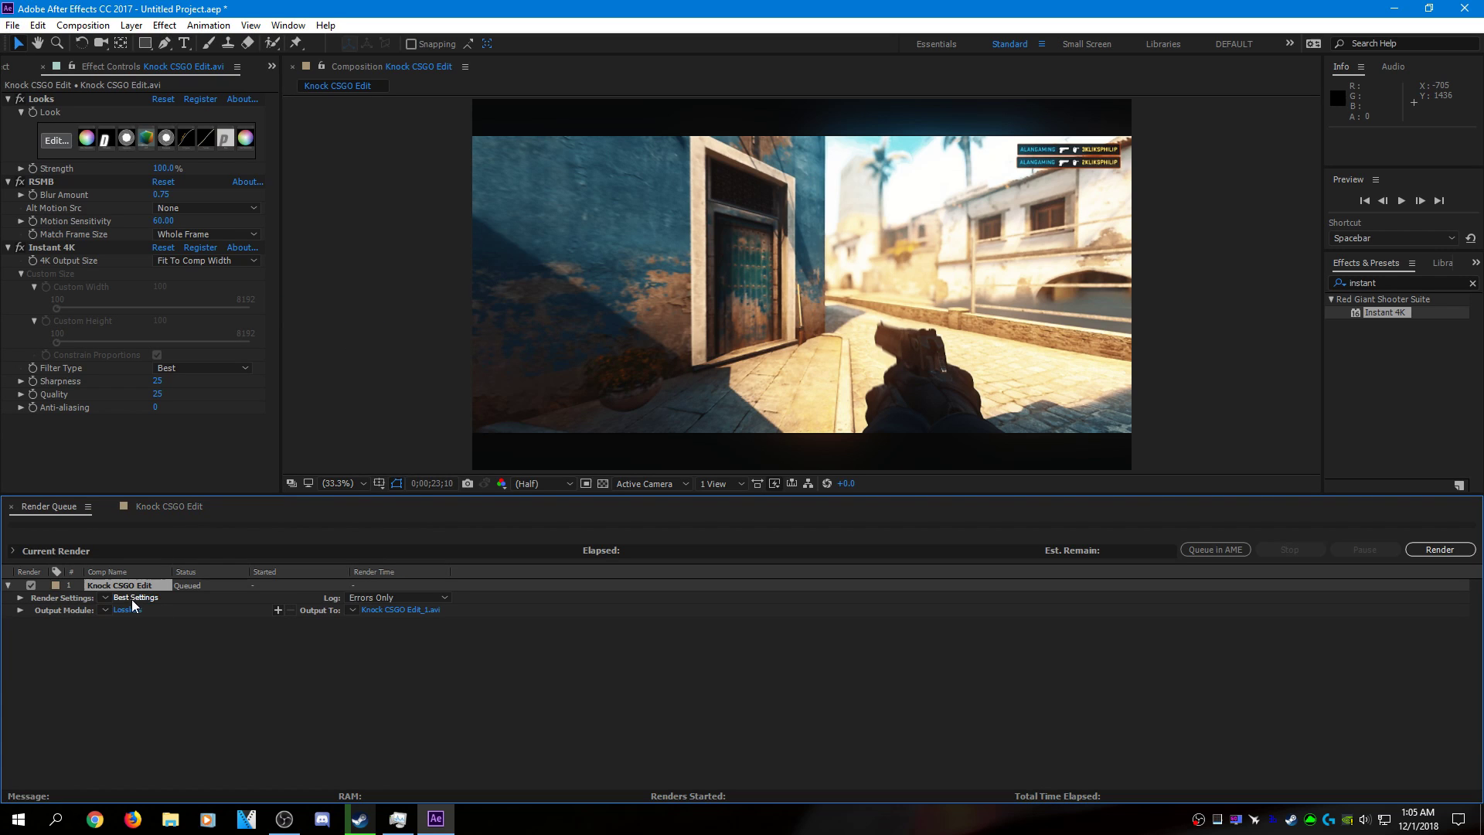
# - Check the queued composition's output module settings and render settings, leaving both without changes
pyautogui.click(129, 611)
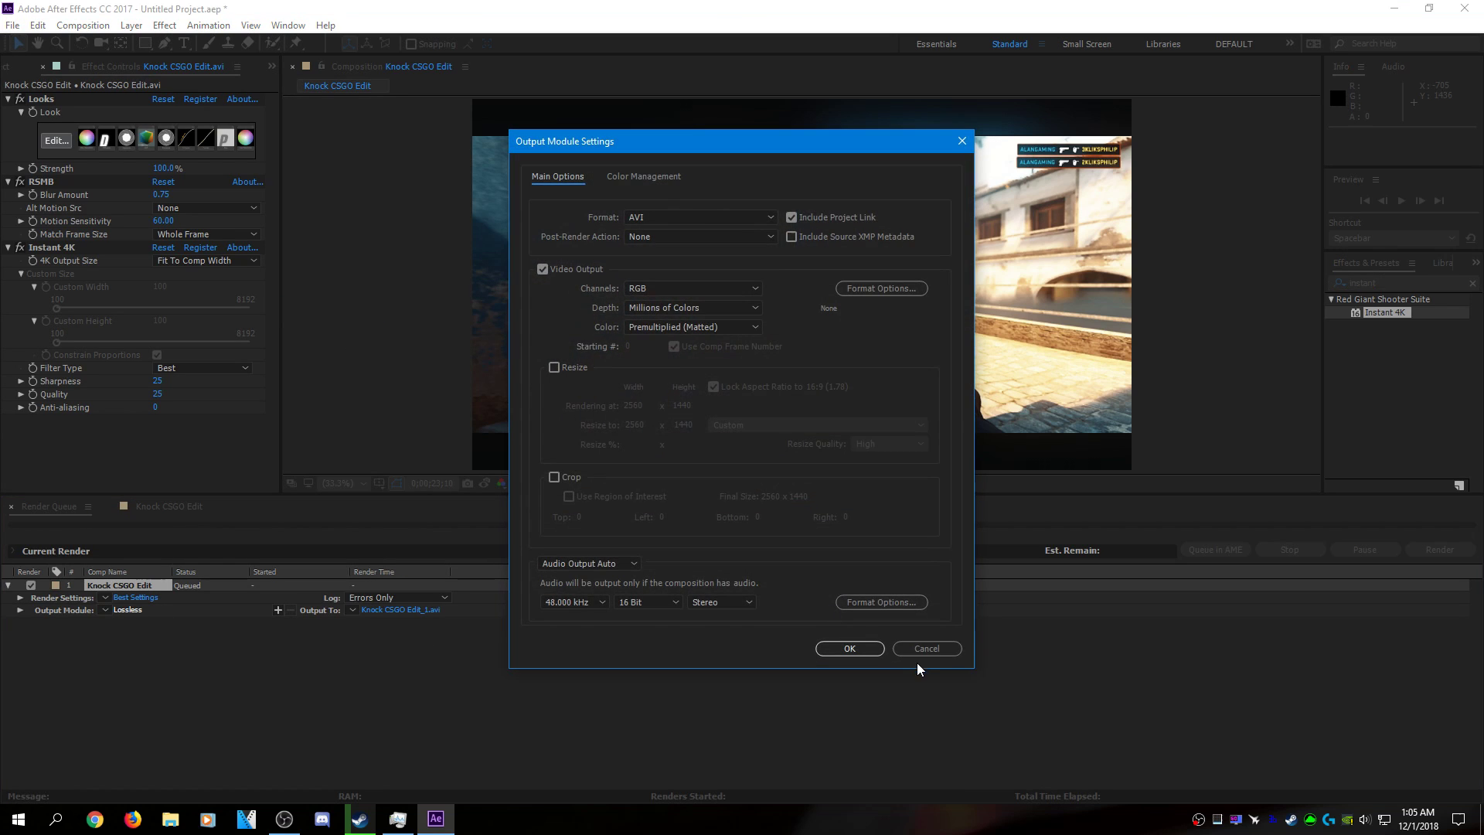
pyautogui.click(919, 653)
pyautogui.click(136, 598)
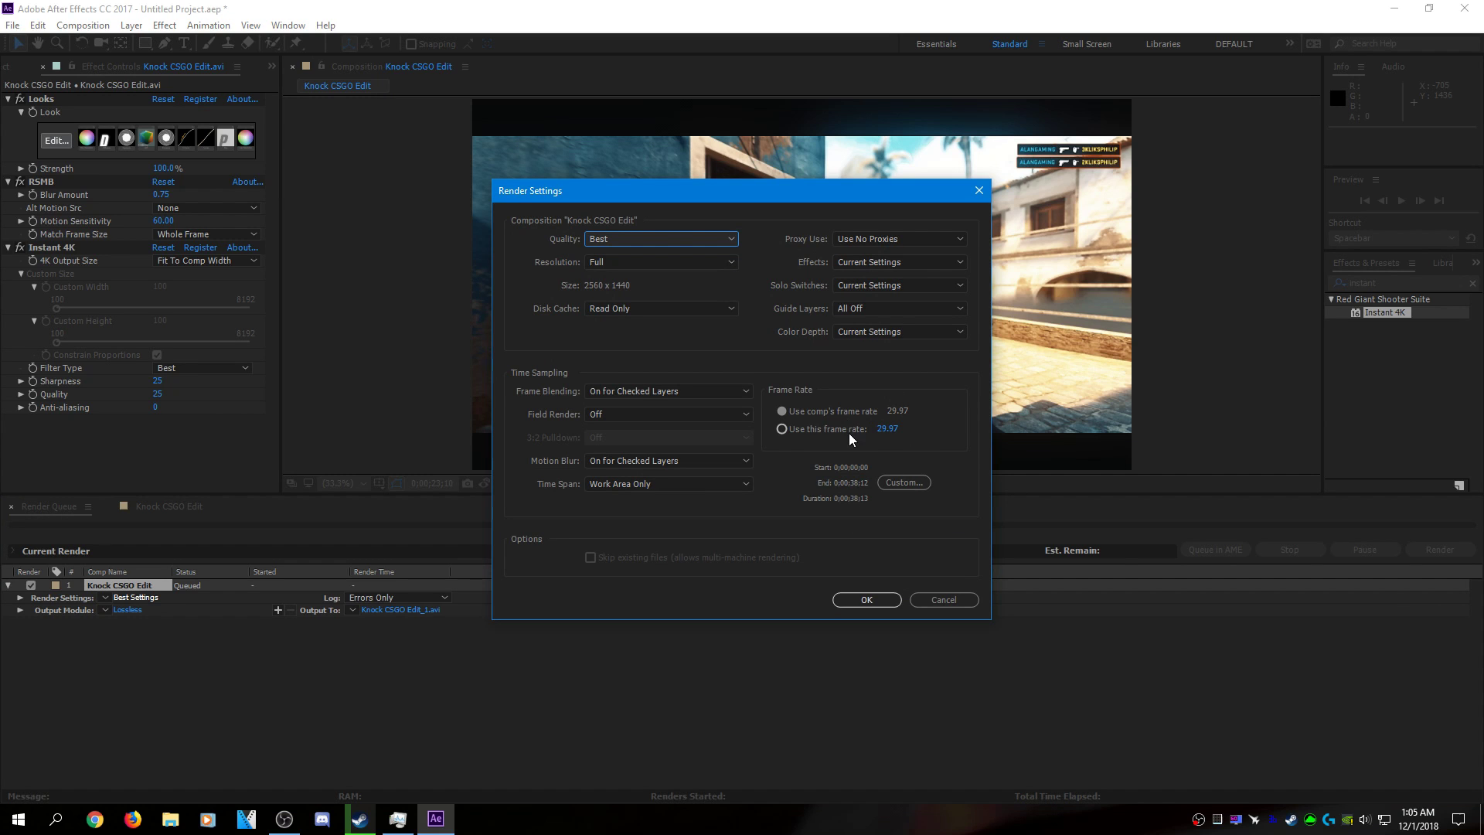
pyautogui.click(944, 600)
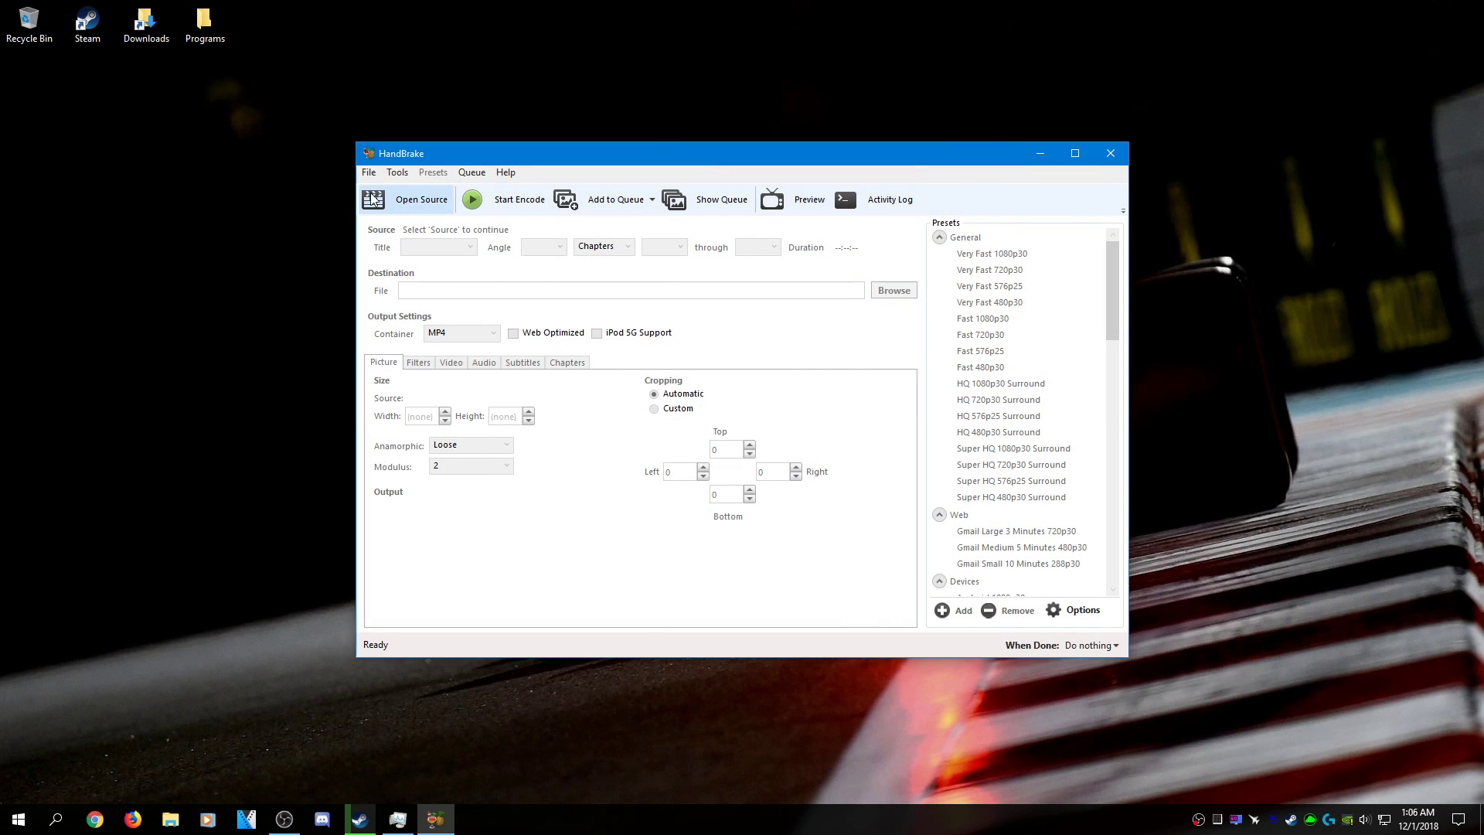
# - In HandBrake, open the Knock video clip from Storage (E:) as the source file
pyautogui.click(417, 200)
pyautogui.click(461, 308)
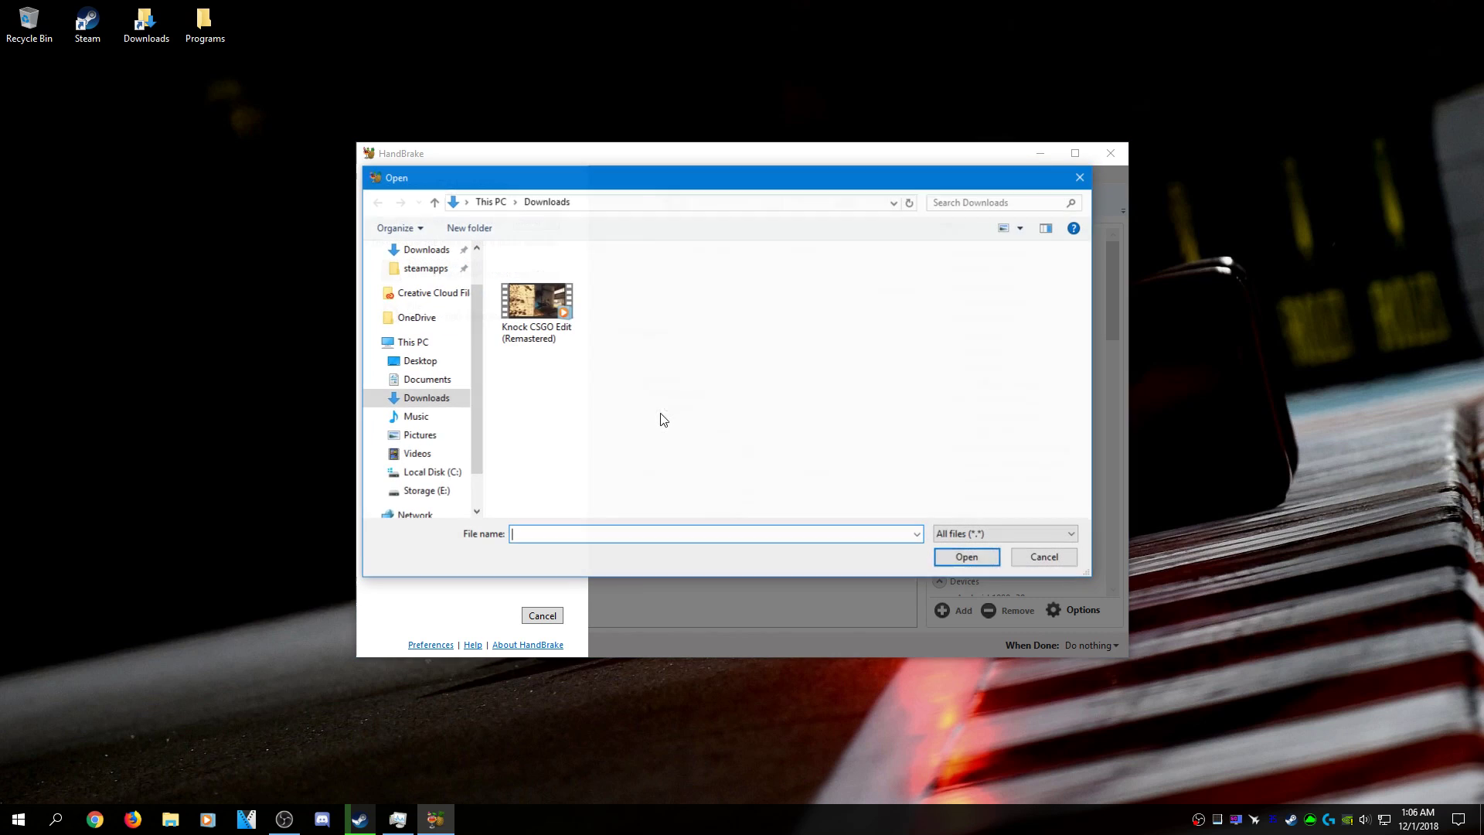
pyautogui.click(462, 490)
pyautogui.scroll(-2, 627, 463)
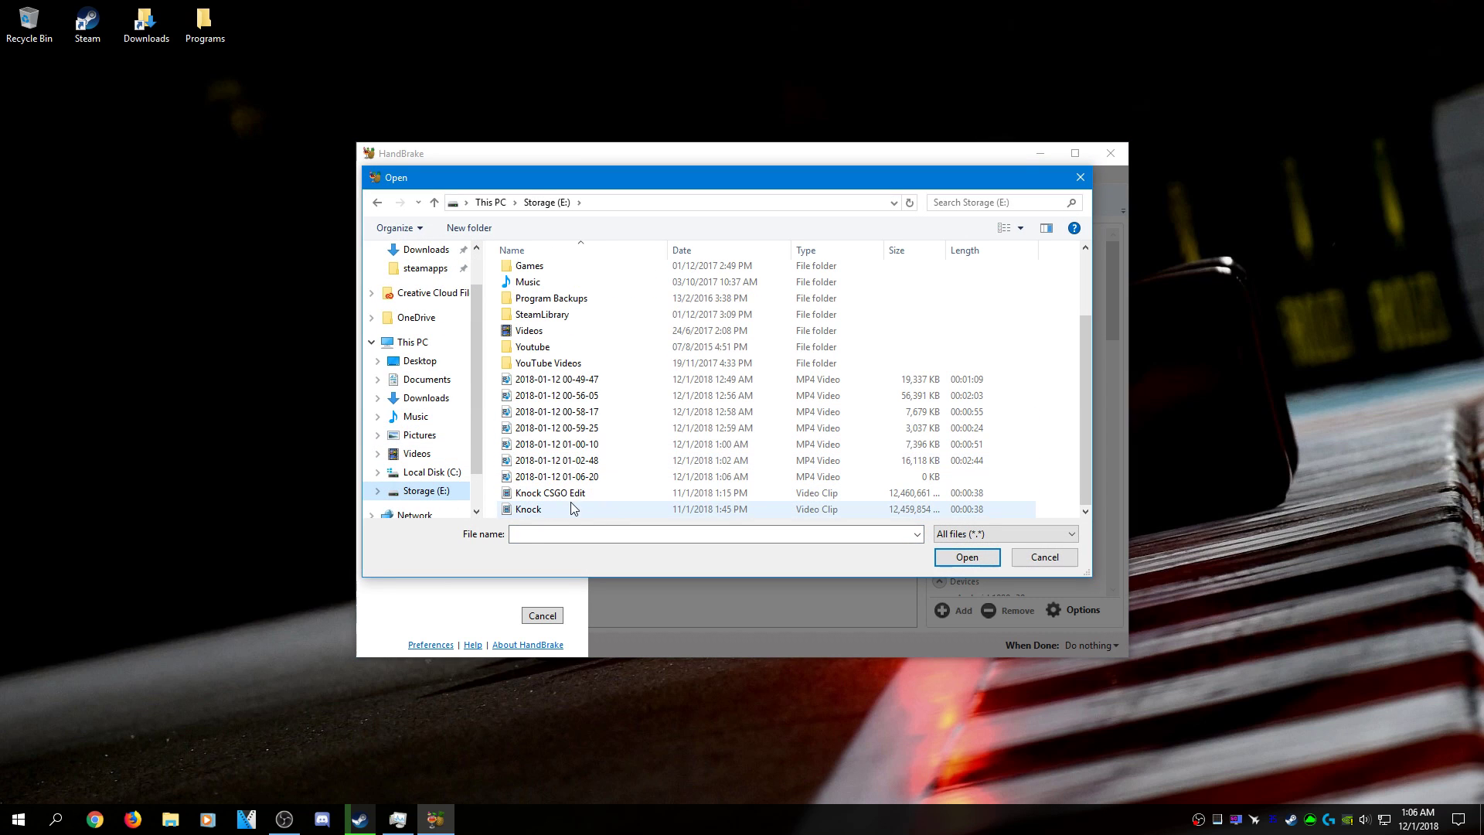
pyautogui.doubleClick(567, 510)
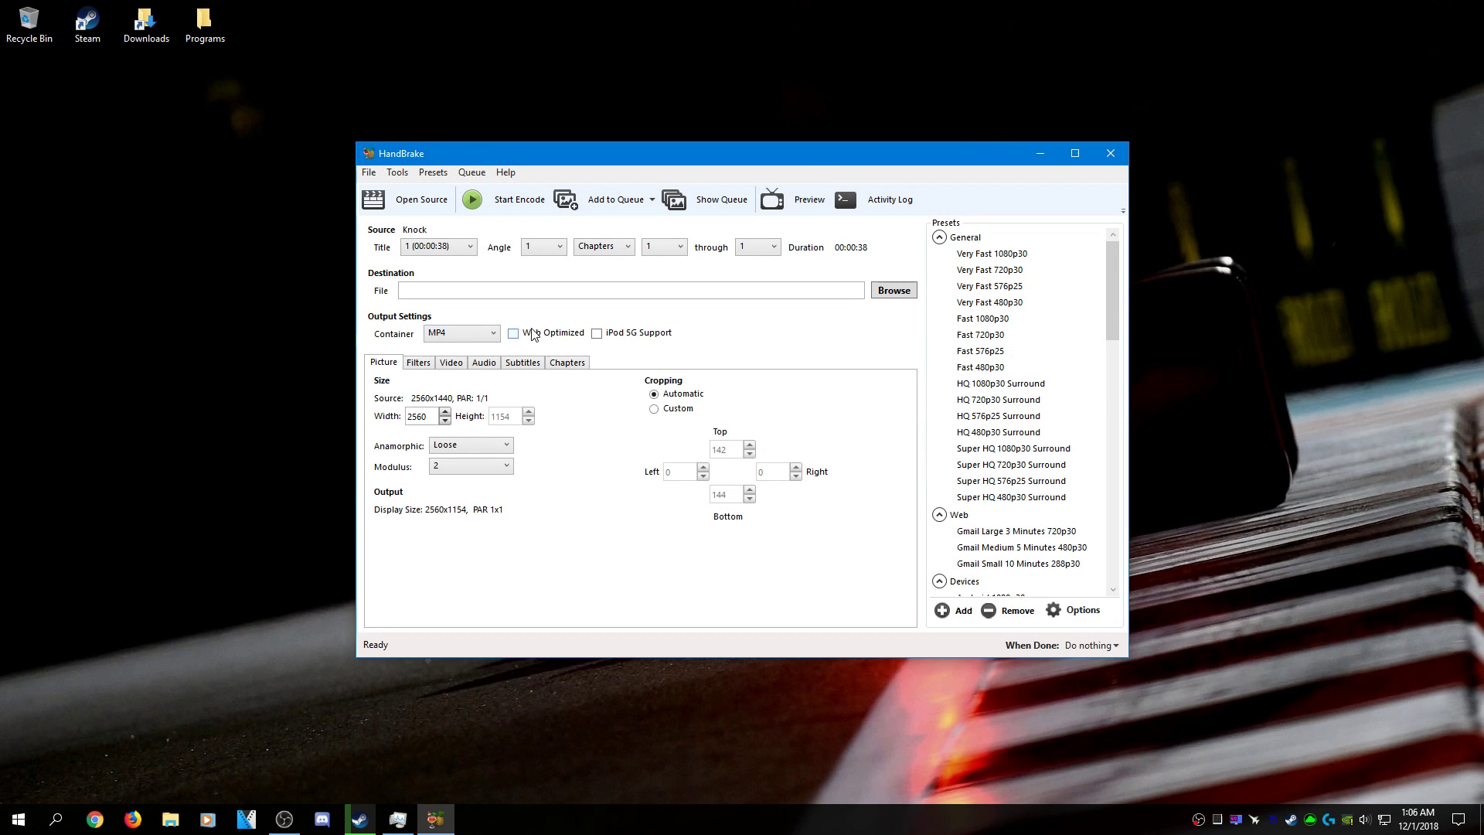
# - Choose the Normal preset from the Legacy group and switch the picture cropping to Custom
pyautogui.moveTo(1113, 327); pyautogui.dragTo(1116, 555)
pyautogui.click(985, 410)
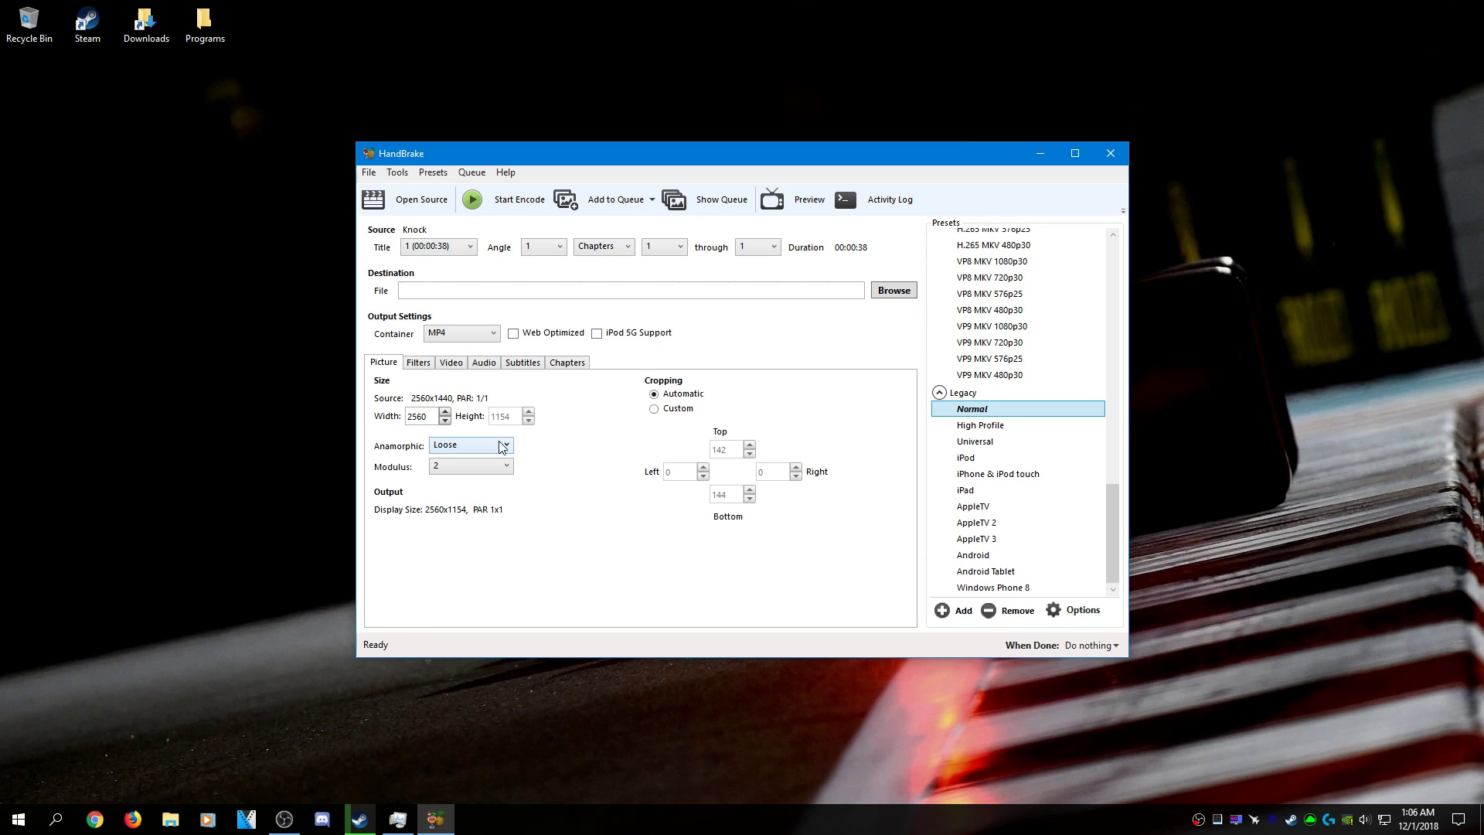
pyautogui.click(656, 411)
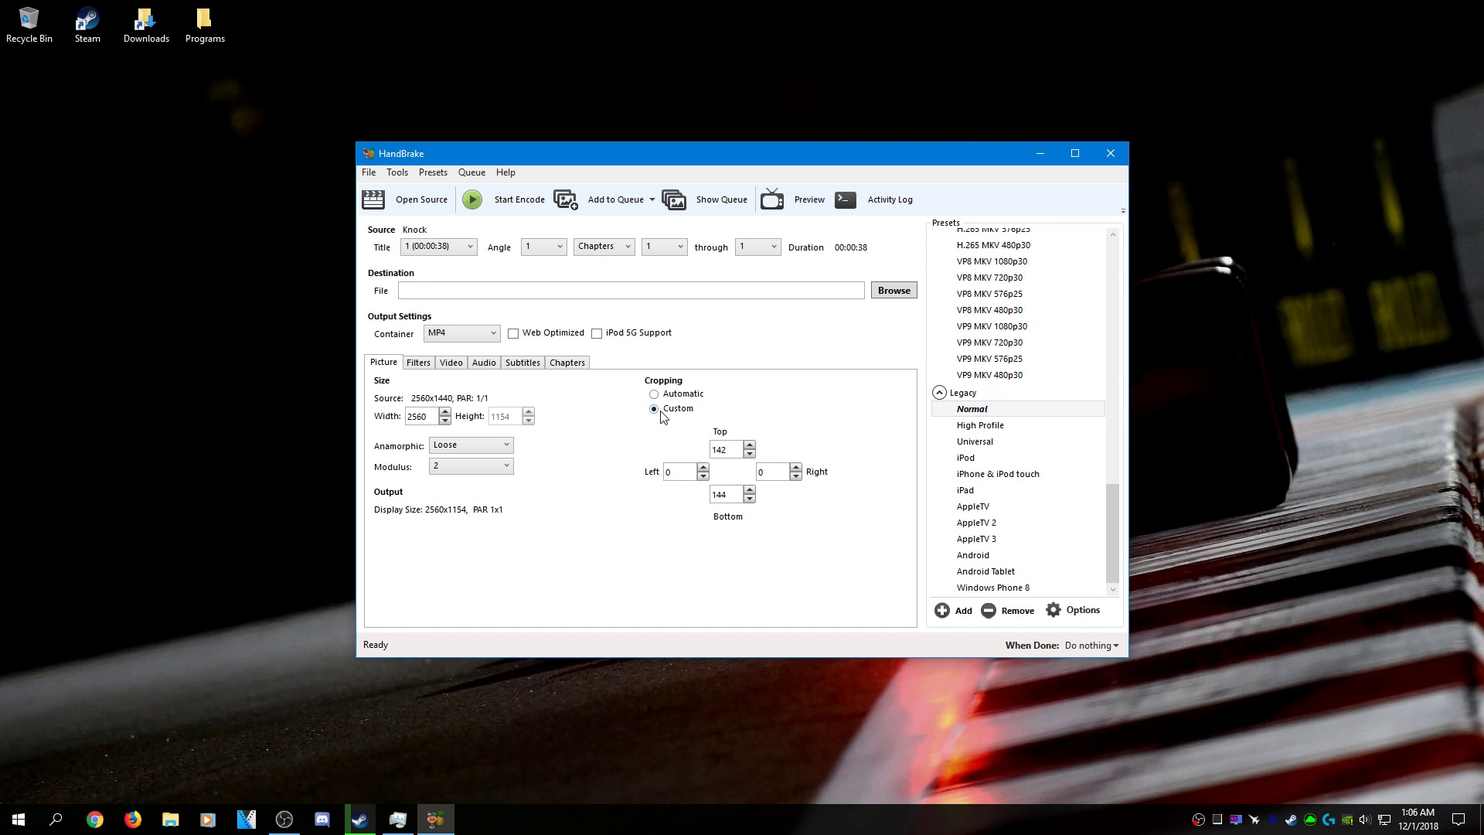
# - Set the video's constant quality to RF 10, encoder preset to Placebo and encoder profile to High, keeping the framerate same as source
pyautogui.click(427, 366)
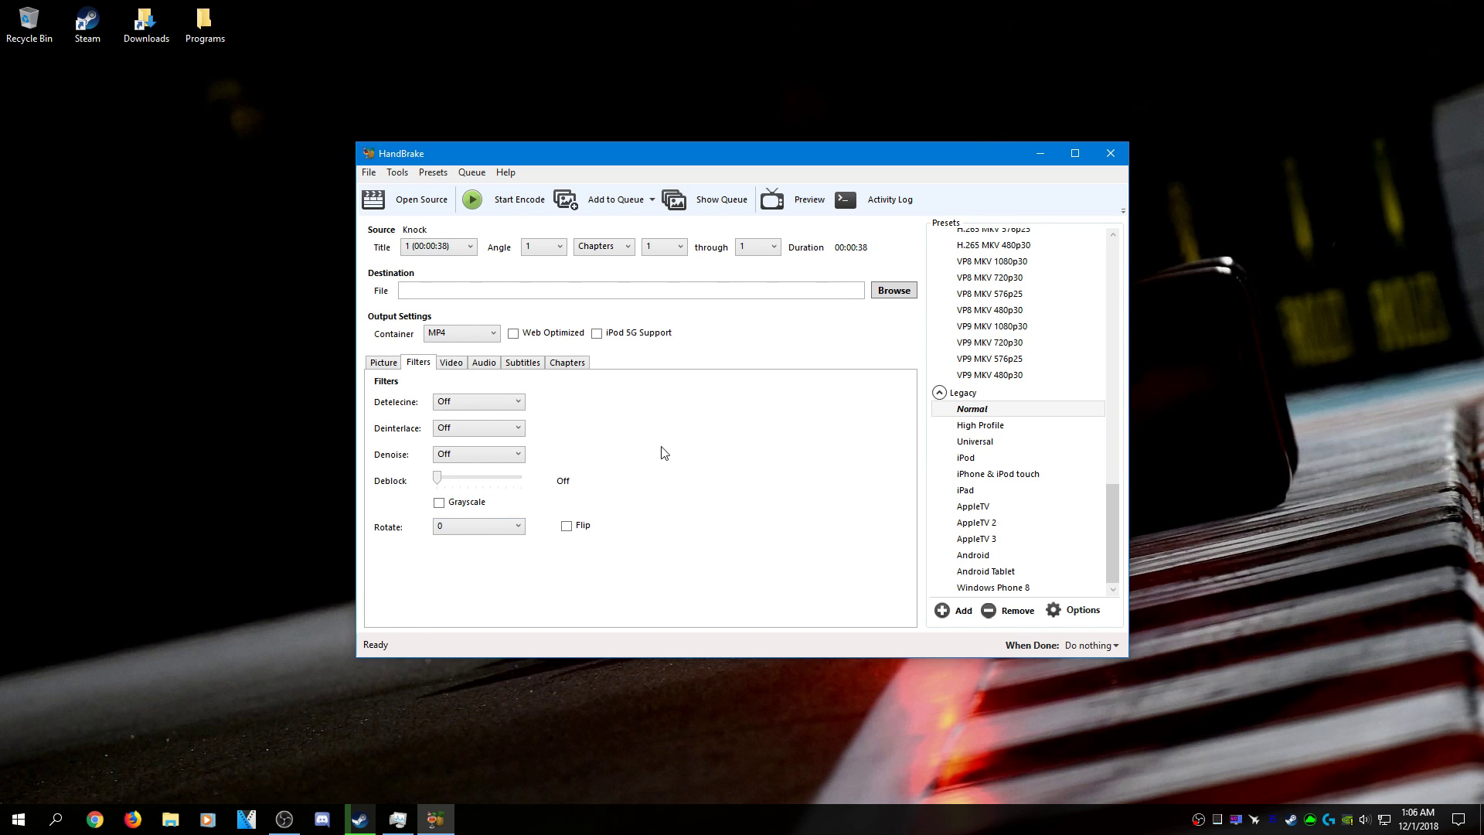
pyautogui.click(448, 365)
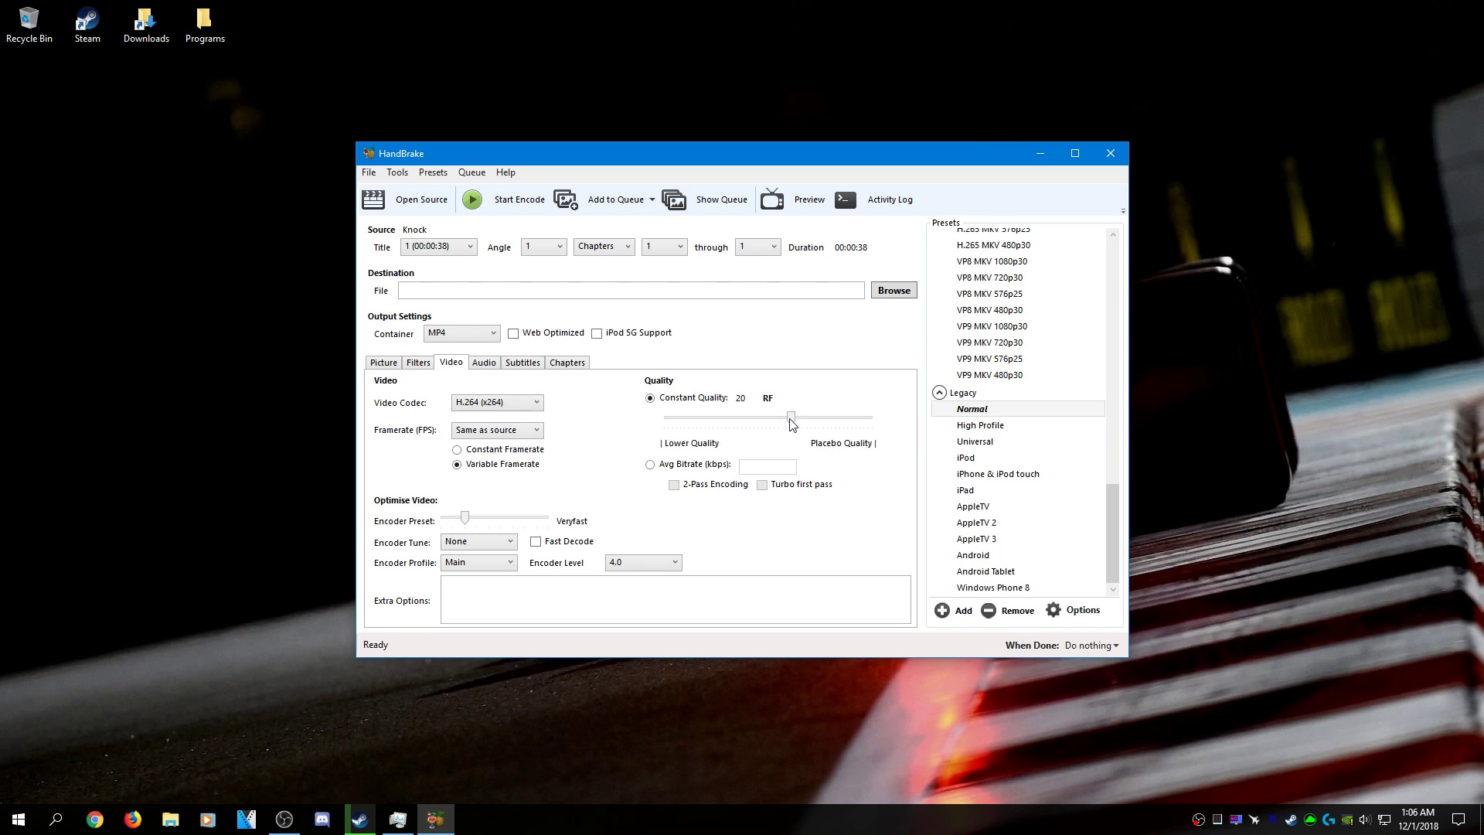
pyautogui.moveTo(792, 420); pyautogui.dragTo(831, 422)
pyautogui.moveTo(468, 526); pyautogui.dragTo(578, 571)
pyautogui.click(503, 563)
pyautogui.click(521, 433)
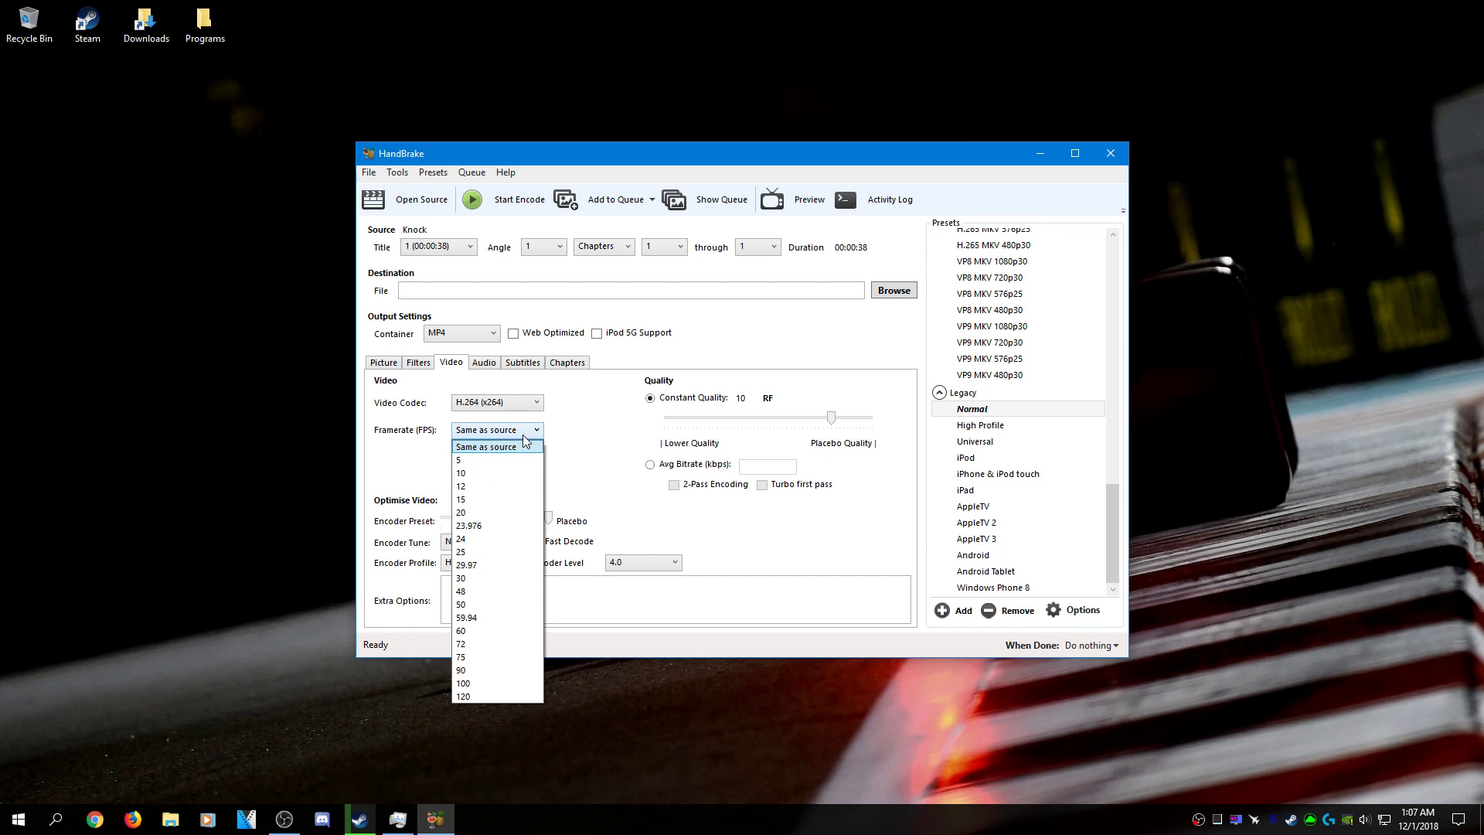
pyautogui.click(475, 447)
# - Review the audio, subtitles, chapters and video settings without changing them, and close HandBrake
pyautogui.click(482, 364)
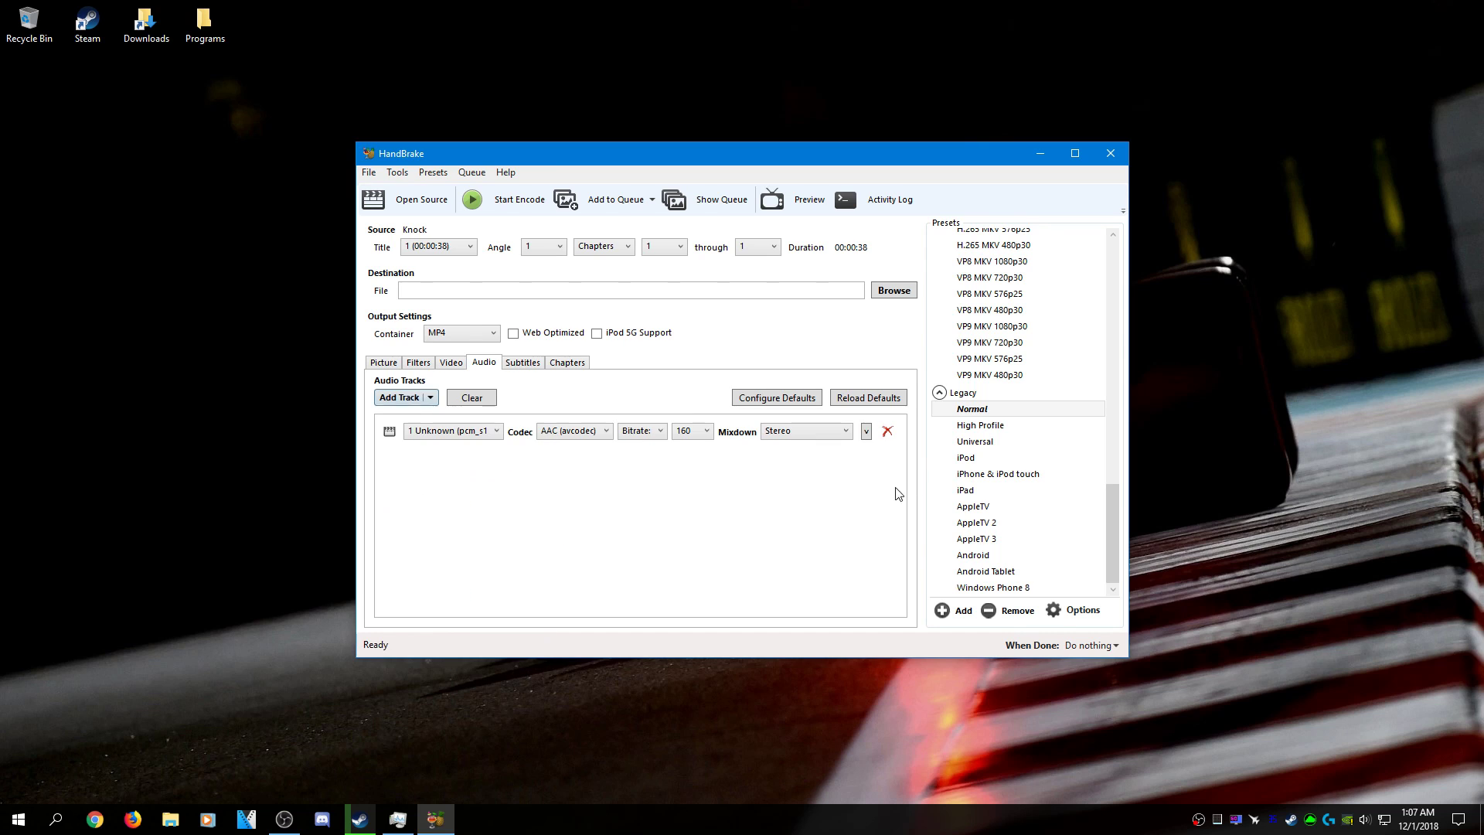
pyautogui.click(531, 367)
pyautogui.click(578, 366)
pyautogui.click(515, 366)
pyautogui.click(474, 366)
pyautogui.click(448, 363)
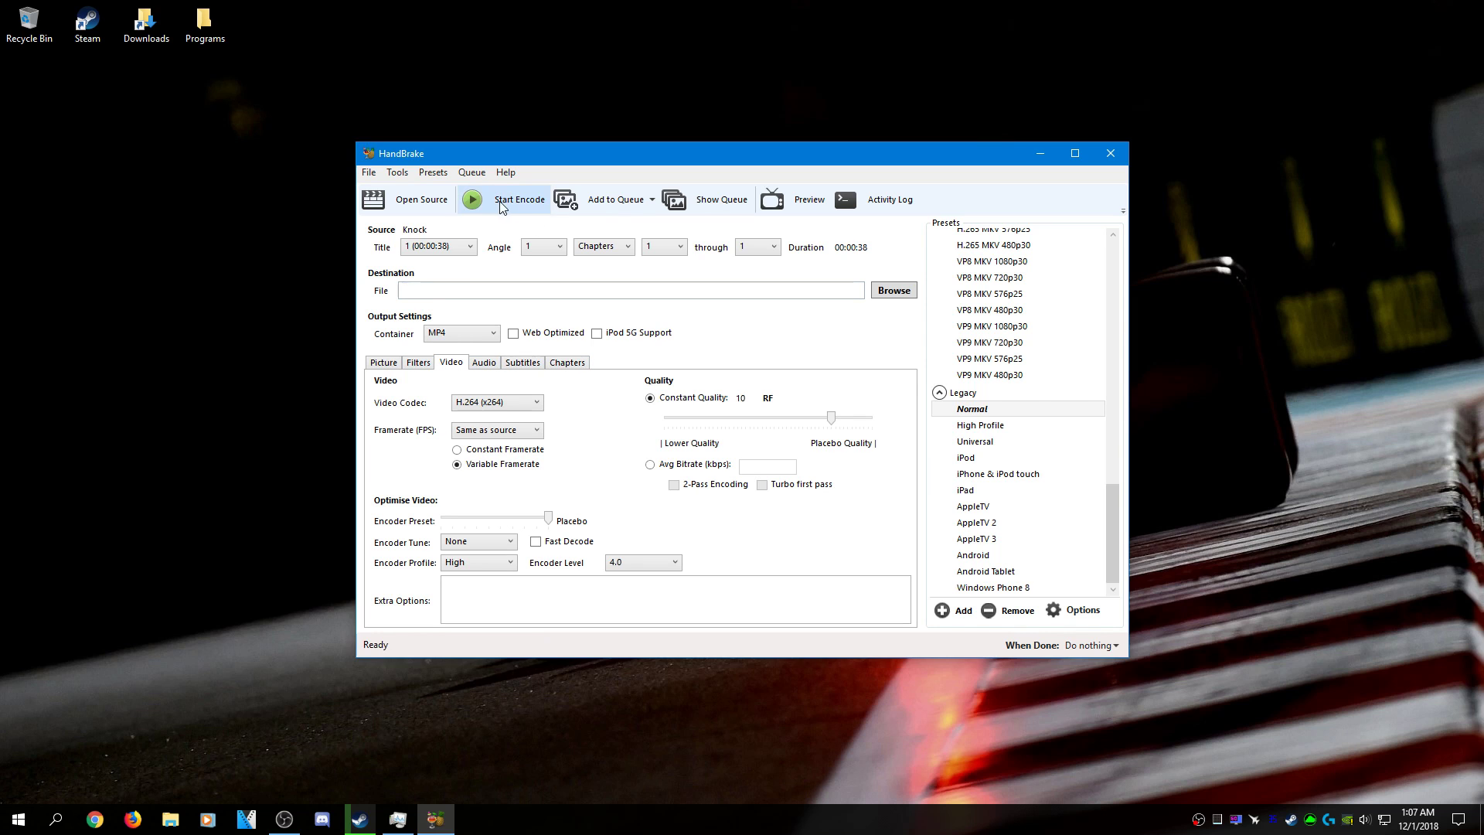
pyautogui.click(1110, 152)
# - Open the Downloads folder and play the Knock CSGO Edit (Remastered) video in VLC media player
pyautogui.doubleClick(146, 23)
pyautogui.click(211, 136)
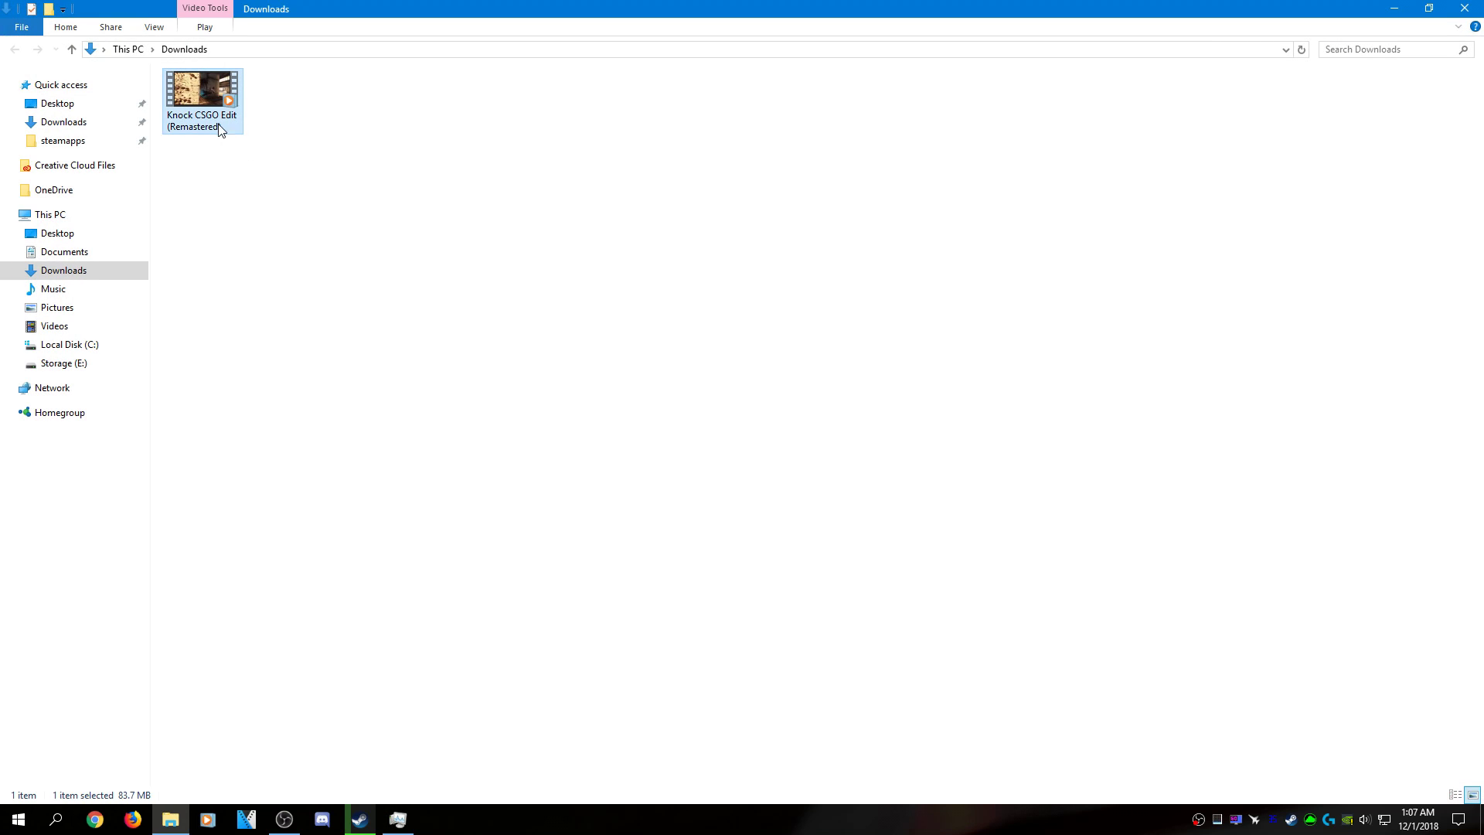
pyautogui.rightClick(207, 106)
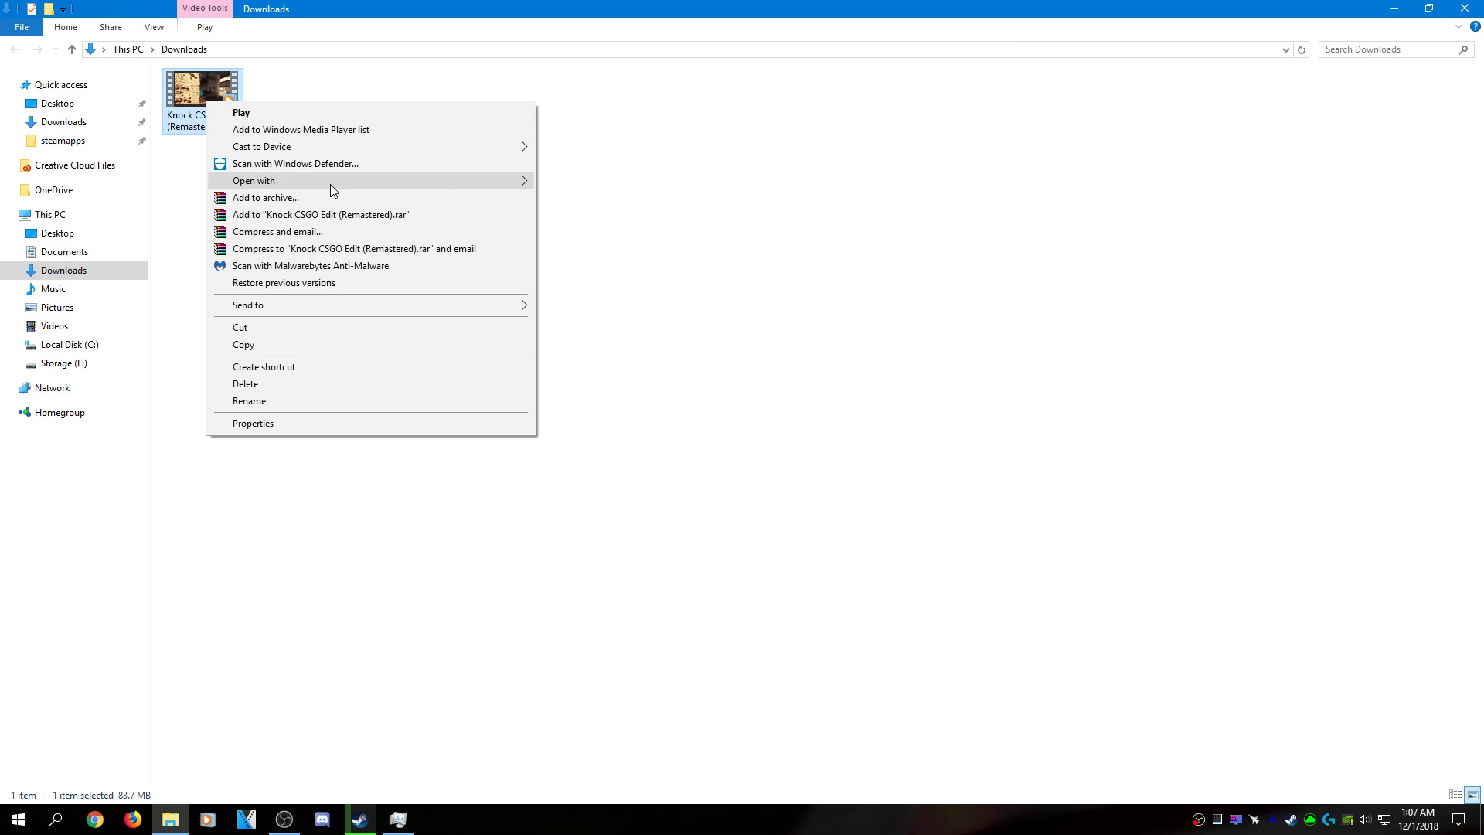
pyautogui.moveTo(532, 184)
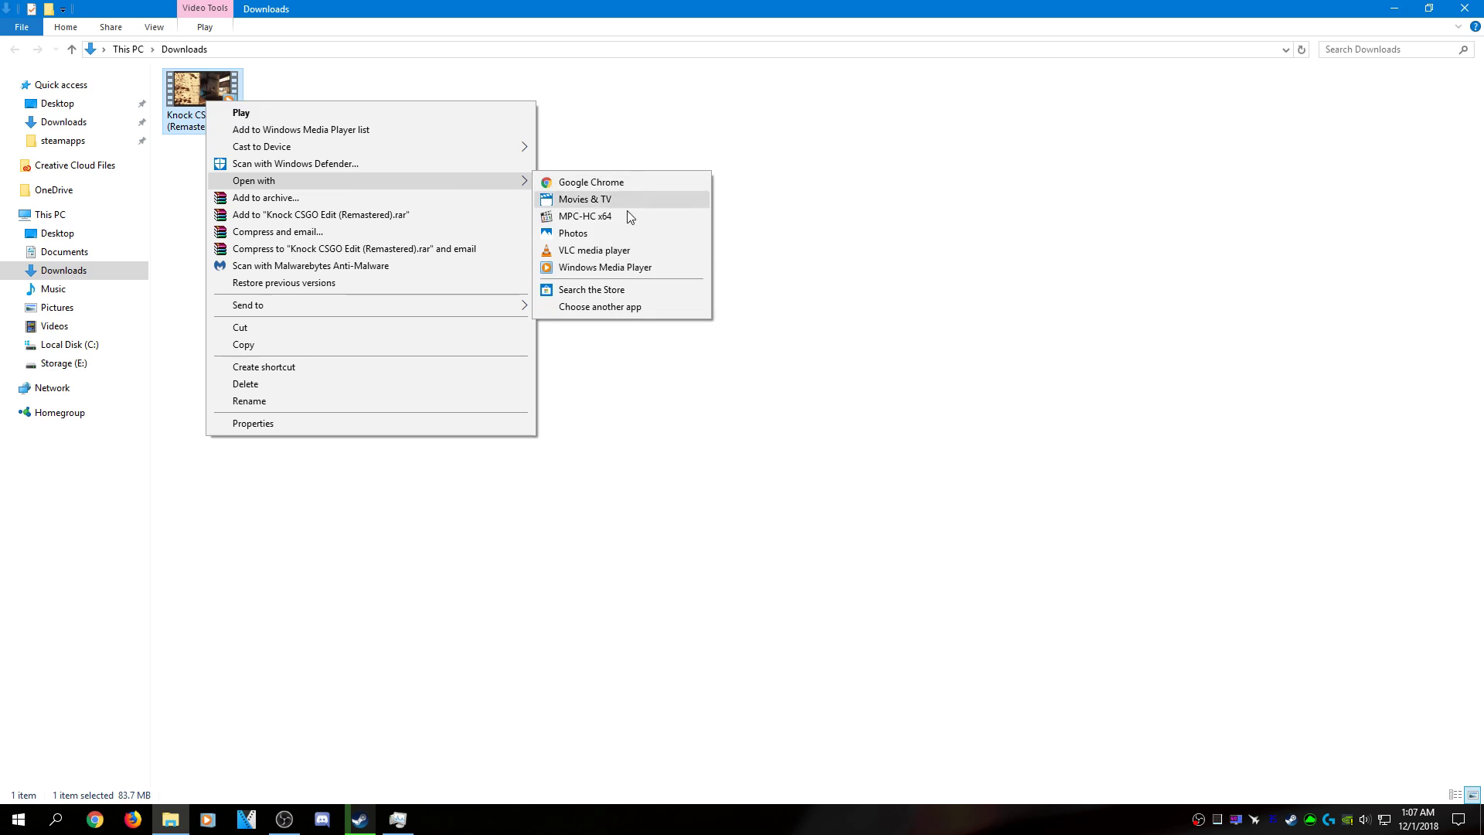
pyautogui.click(619, 250)
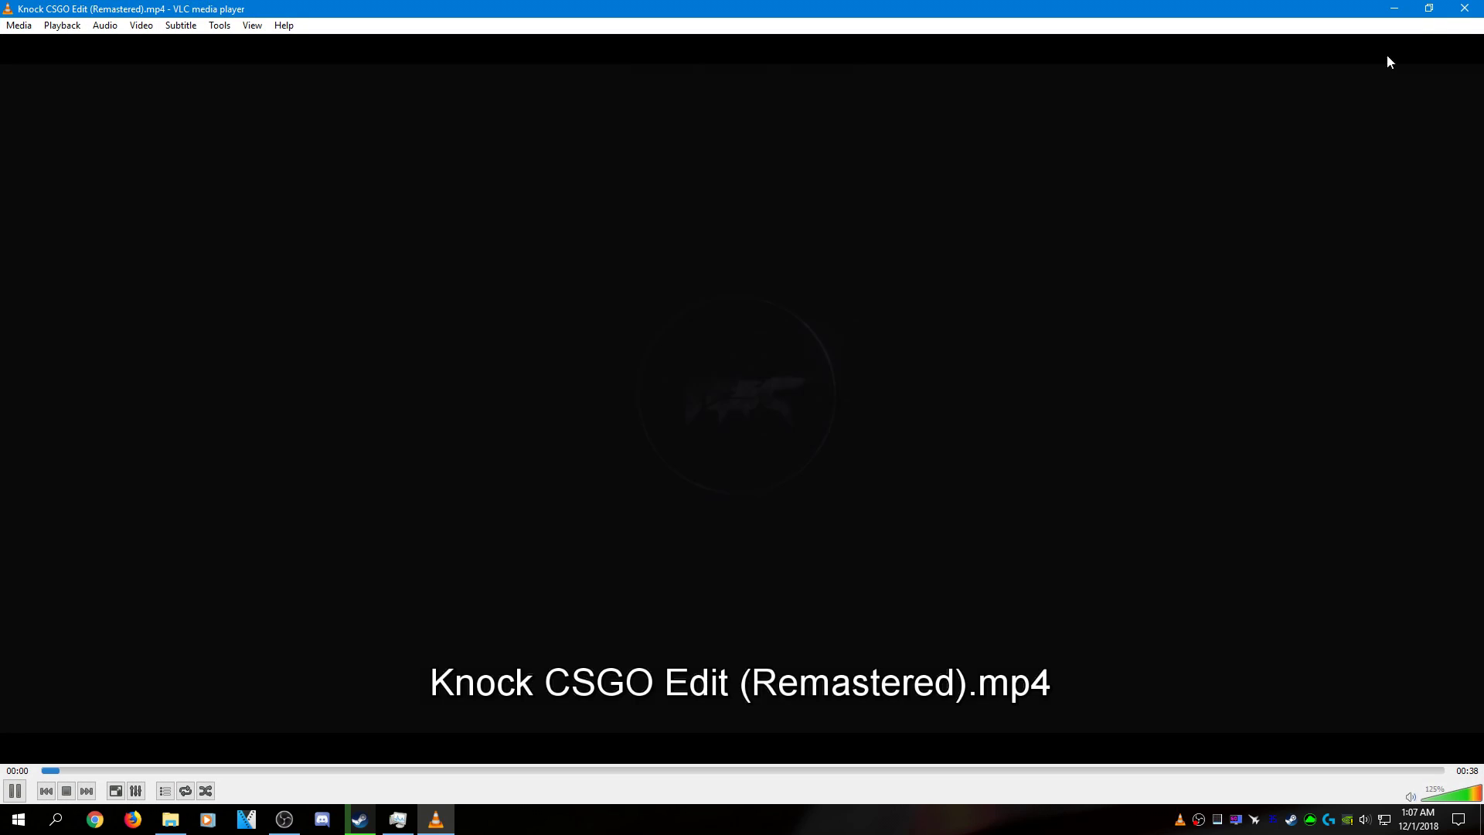
# - Shrink and reposition the VLC player window so the whole video fits on screen, and adjust the playback volume
pyautogui.click(1429, 9)
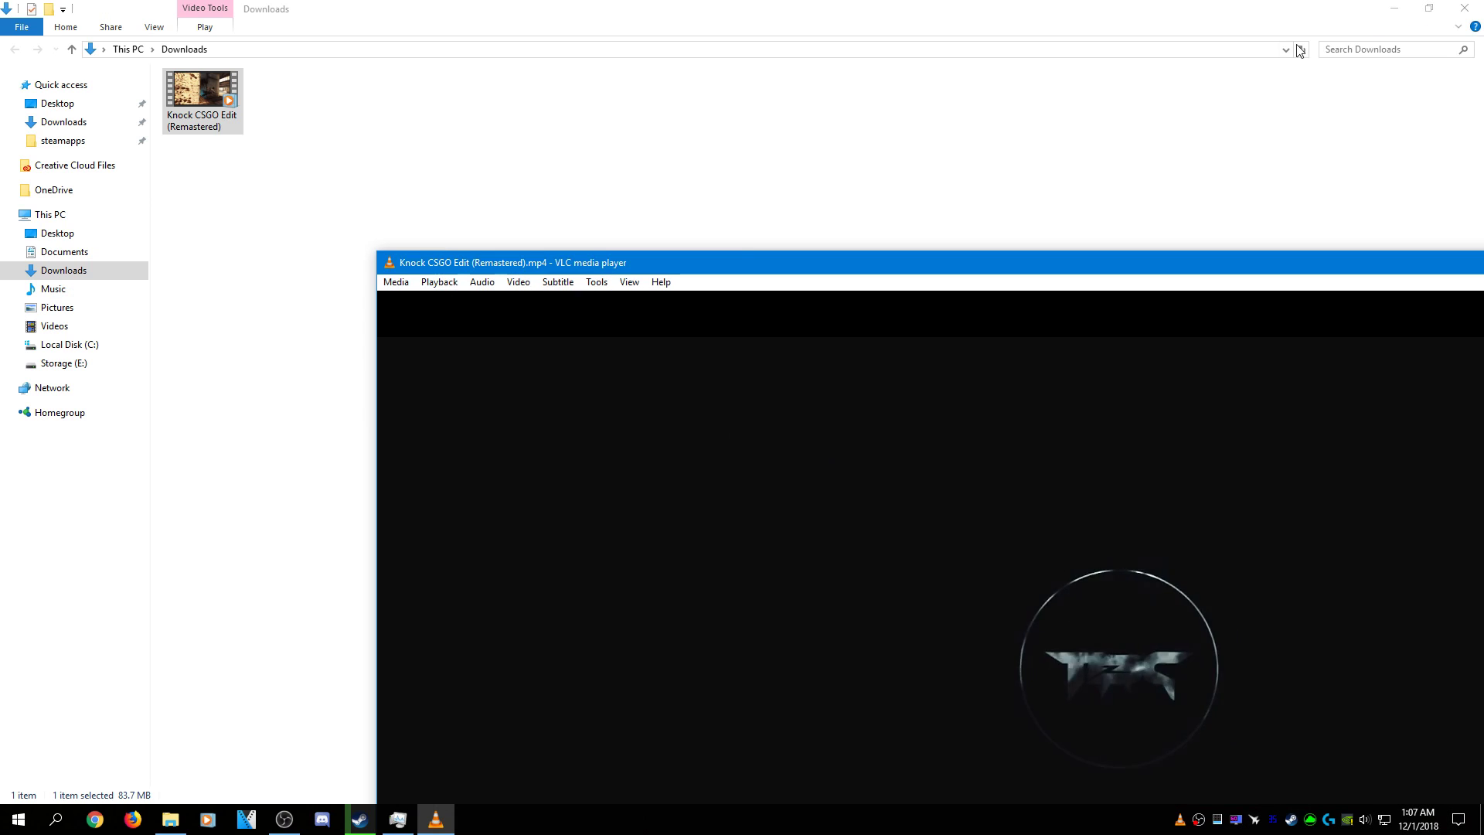
pyautogui.moveTo(755, 270); pyautogui.dragTo(513, 148)
pyautogui.moveTo(137, 130); pyautogui.dragTo(662, 357)
pyautogui.moveTo(824, 371); pyautogui.dragTo(347, 12)
pyautogui.moveTo(525, 6); pyautogui.dragTo(603, 147)
pyautogui.click(1120, 640)
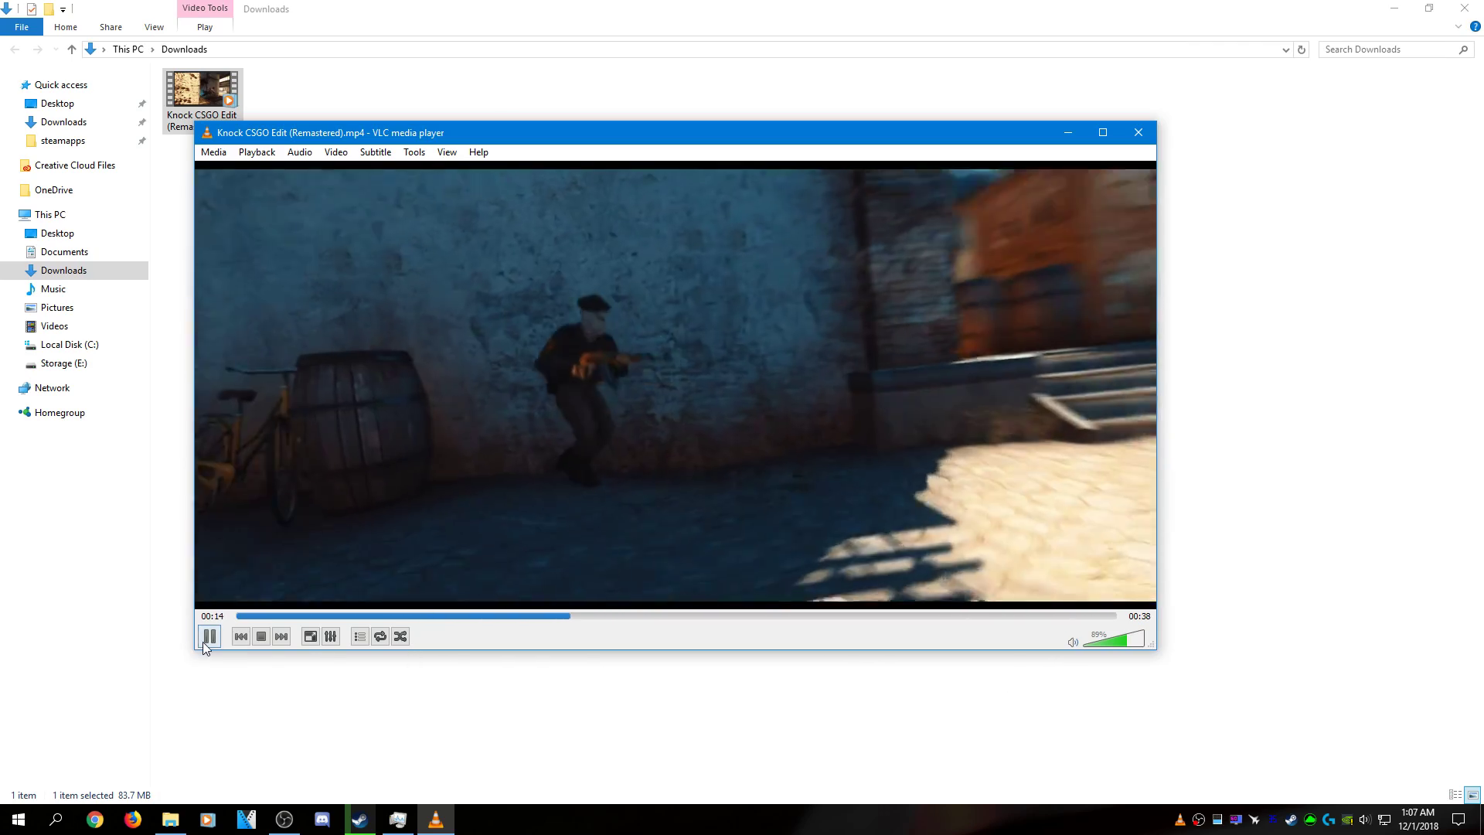
# - Pause the video and close both VLC media player and the Downloads folder
pyautogui.click(205, 639)
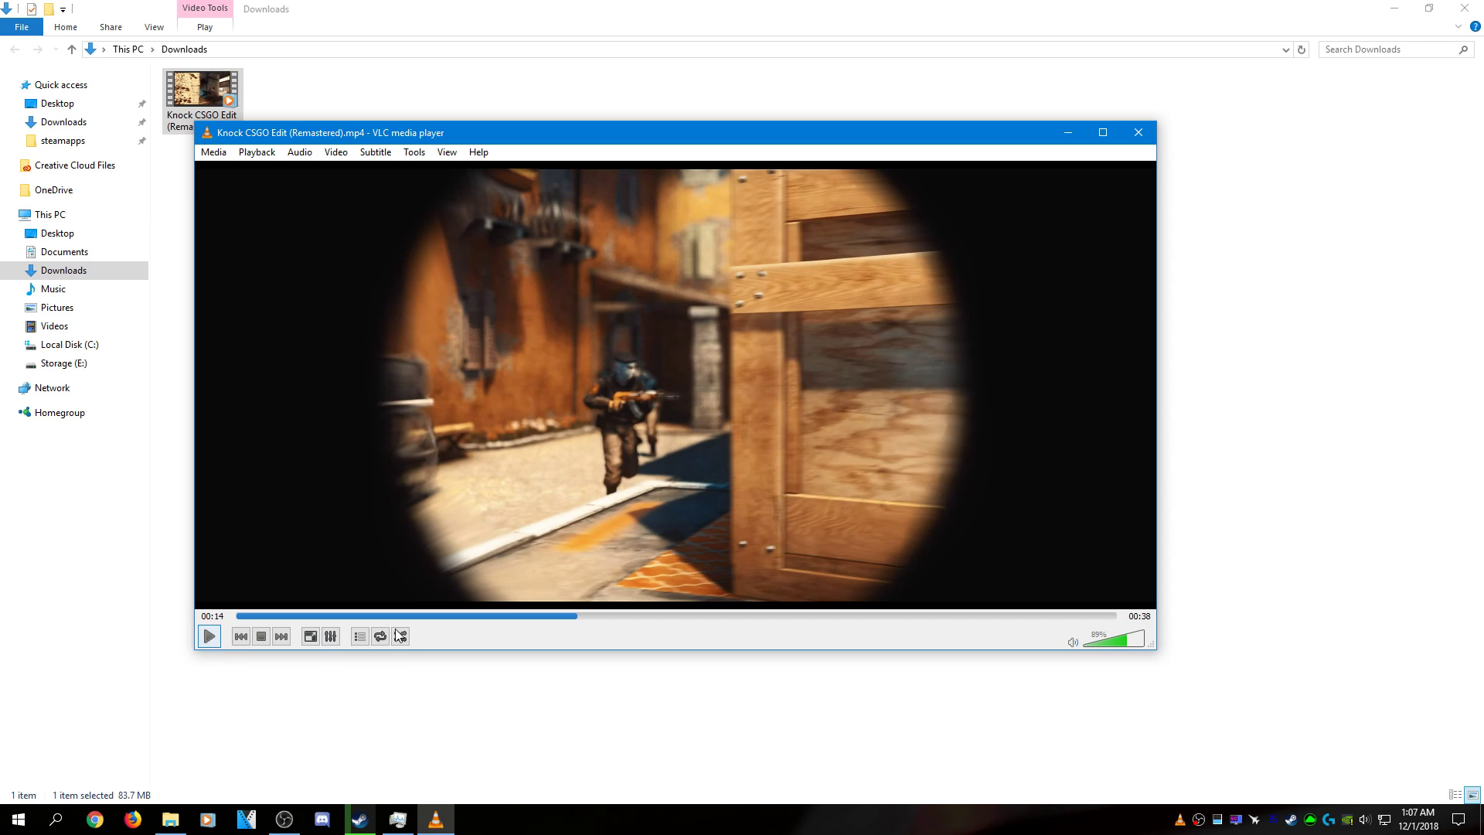
pyautogui.click(1138, 134)
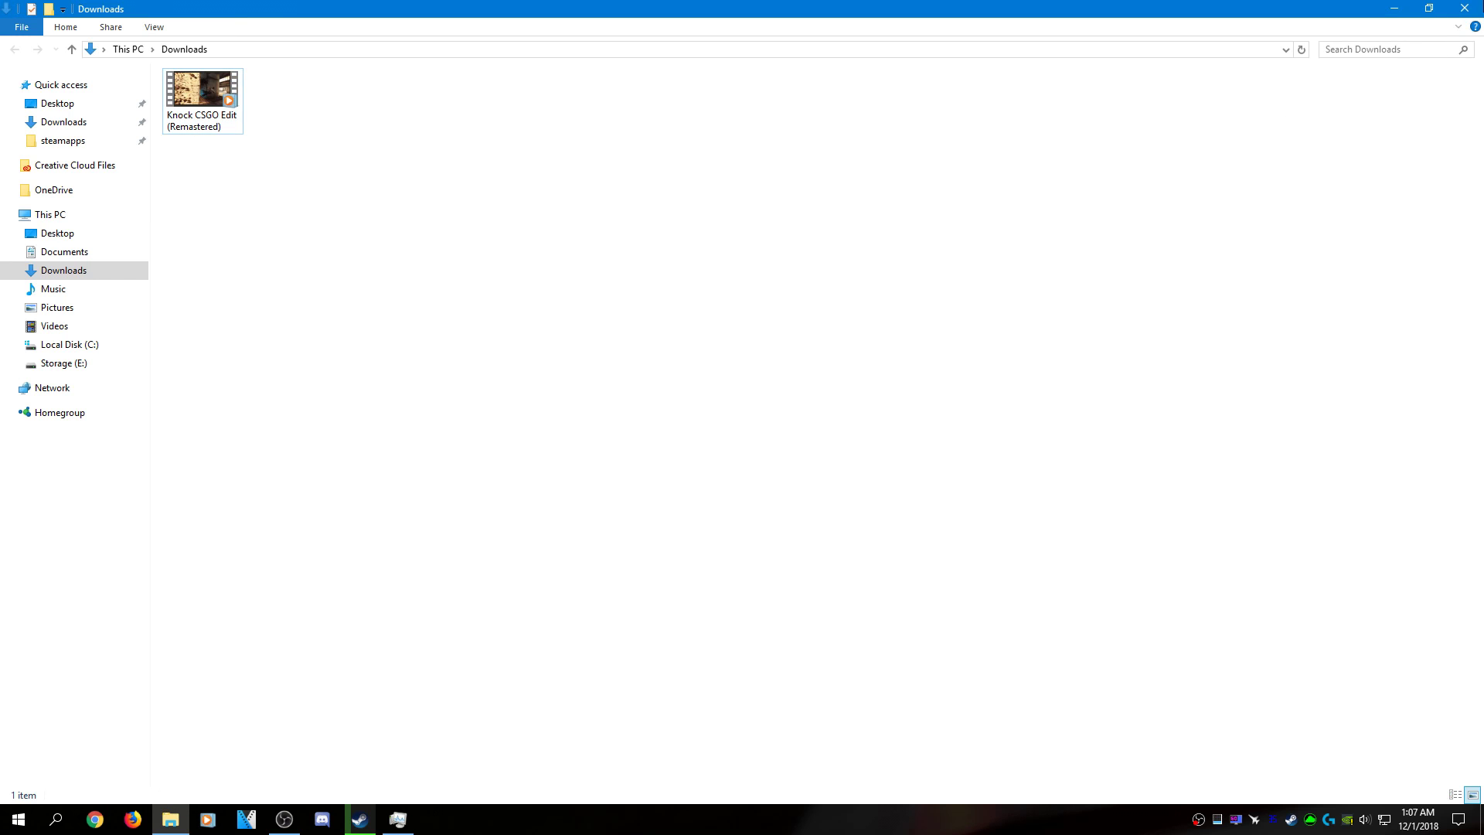
pyautogui.click(1463, 7)
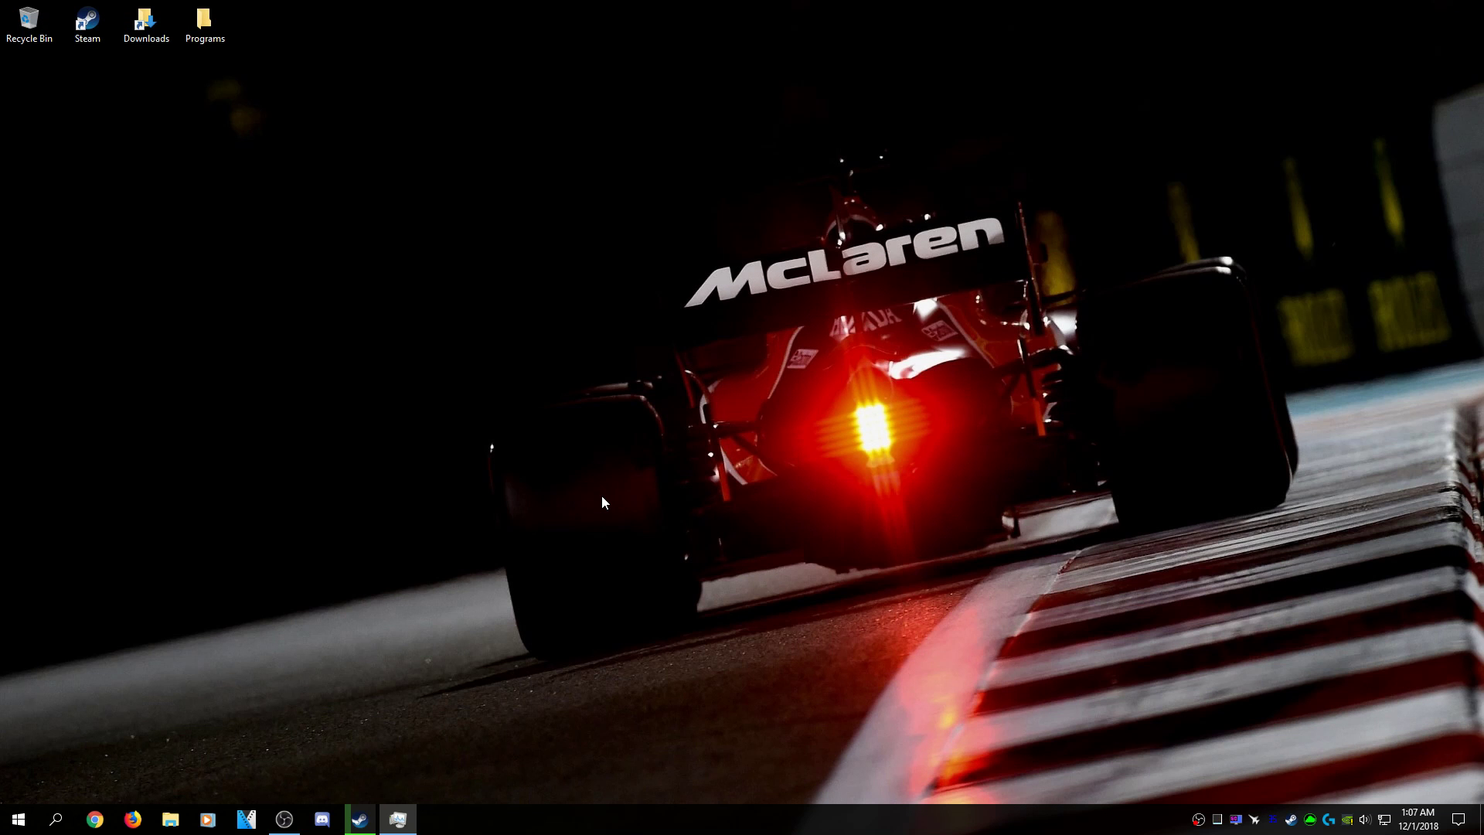